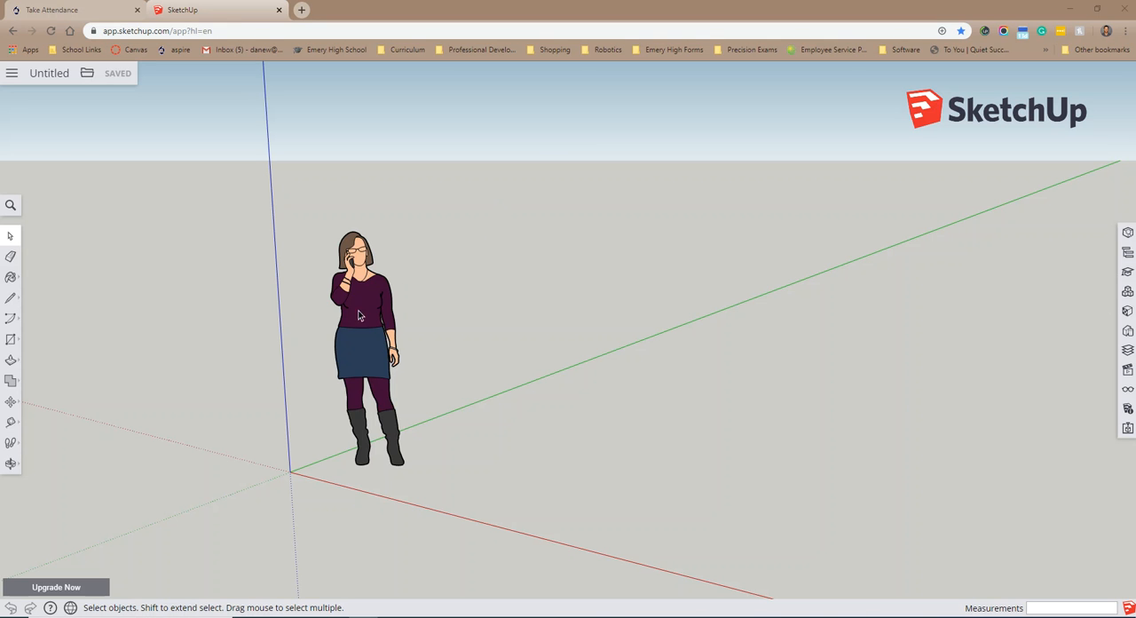
Step: Delete the default human figure standing near the origin
{"action": "left_click", "coordinate": [465, 204]}
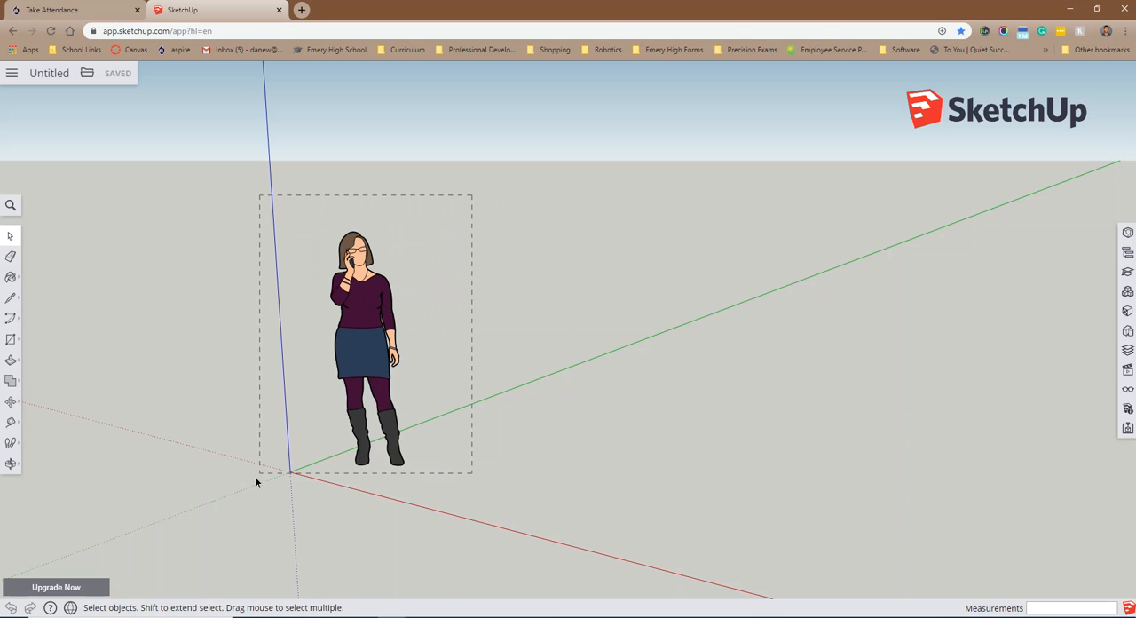
{"action": "left_click_drag", "start_coordinate": [224, 505], "coordinate": [223, 505]}
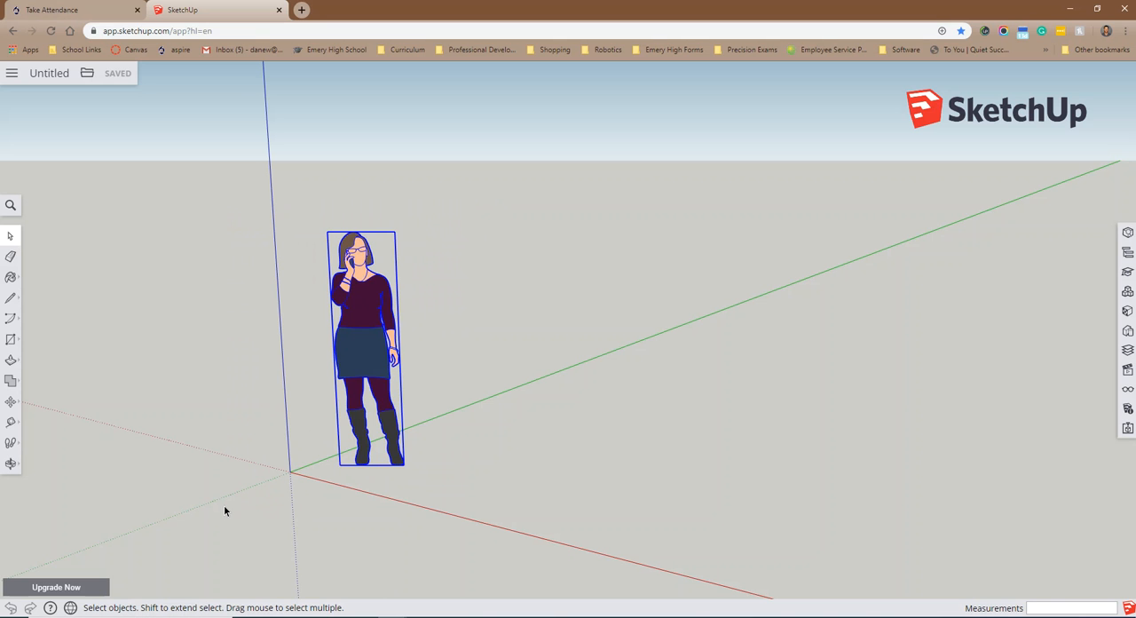
{"action": "key", "text": "Delete"}
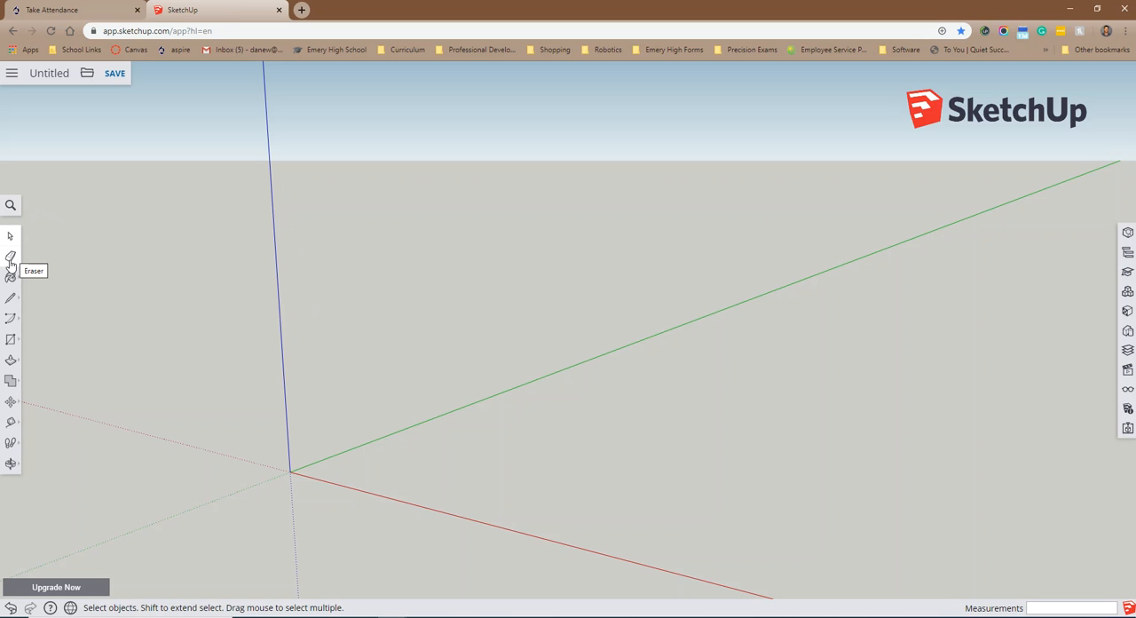
Step: Look through the variants of the arc, line and paint tools and the category list of the materials library
{"action": "left_click", "coordinate": [16, 323]}
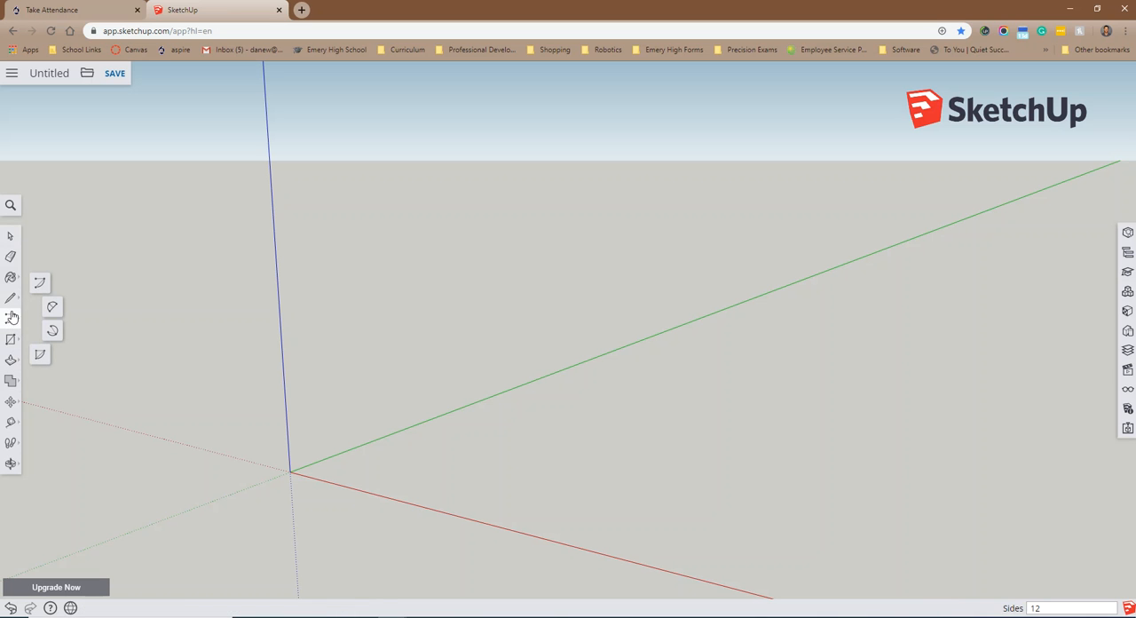
{"action": "left_click", "coordinate": [19, 302]}
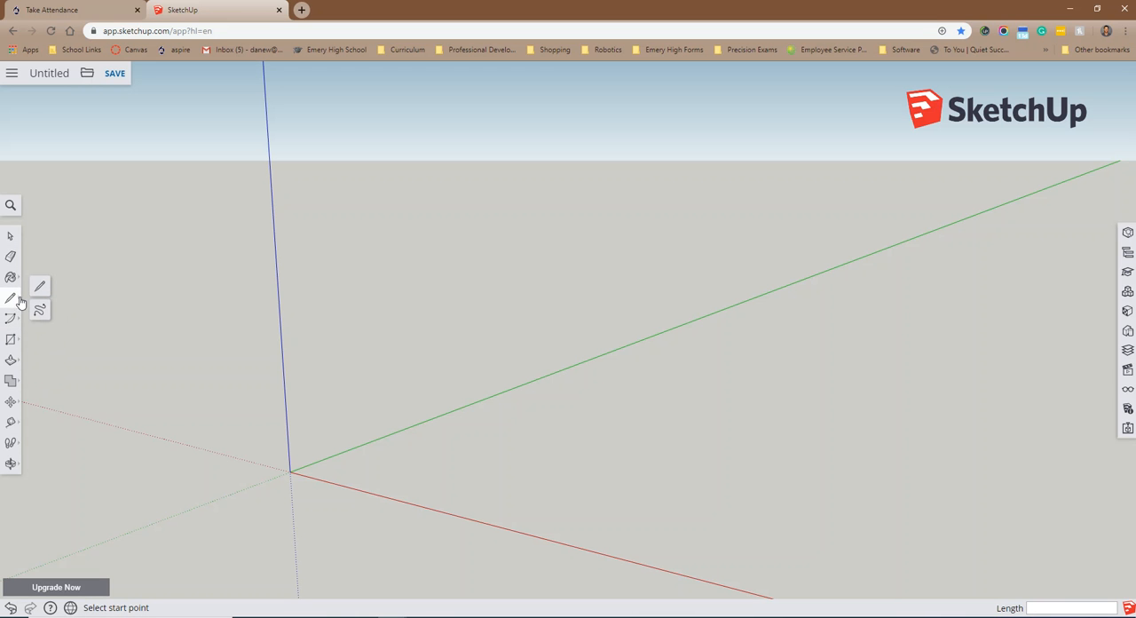
{"action": "left_click", "coordinate": [12, 278]}
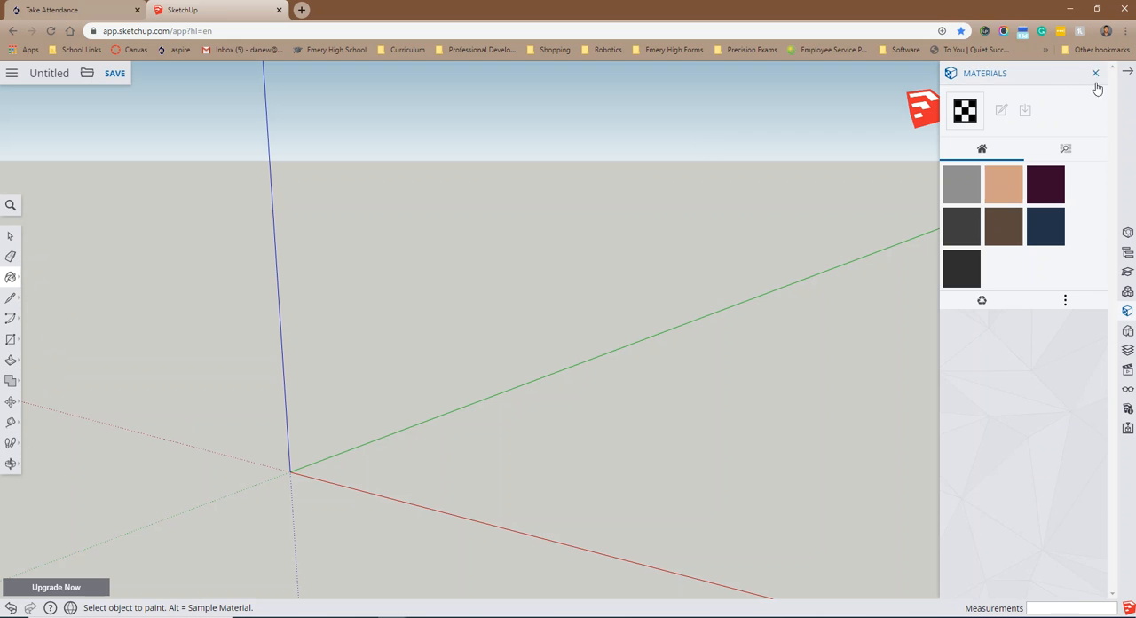
{"action": "left_click", "coordinate": [1094, 78]}
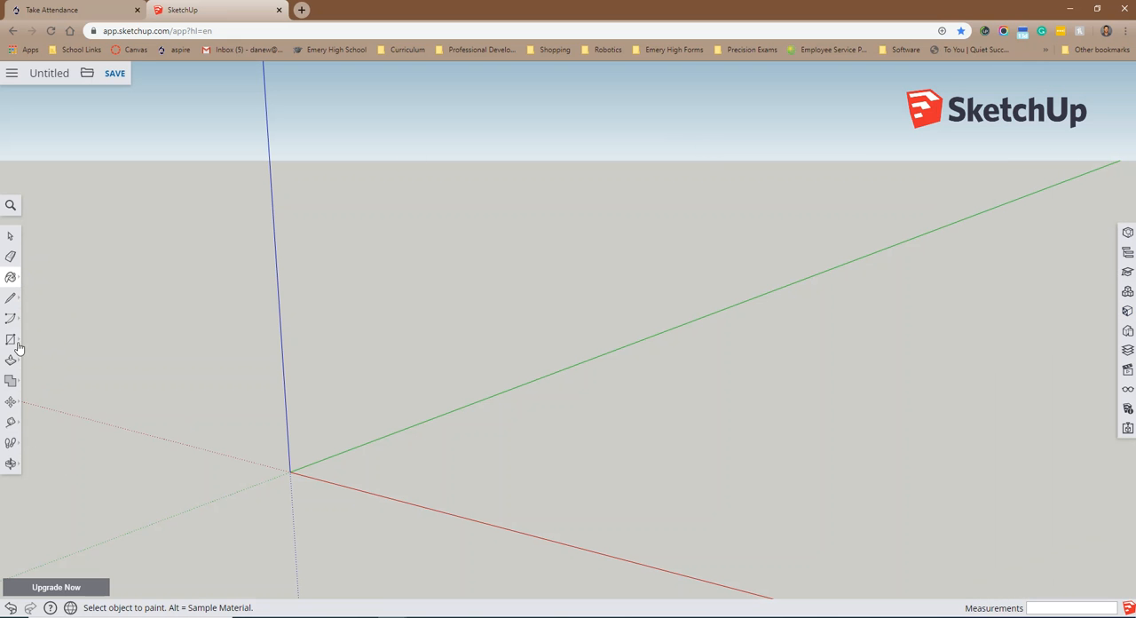
{"action": "left_click", "coordinate": [12, 277]}
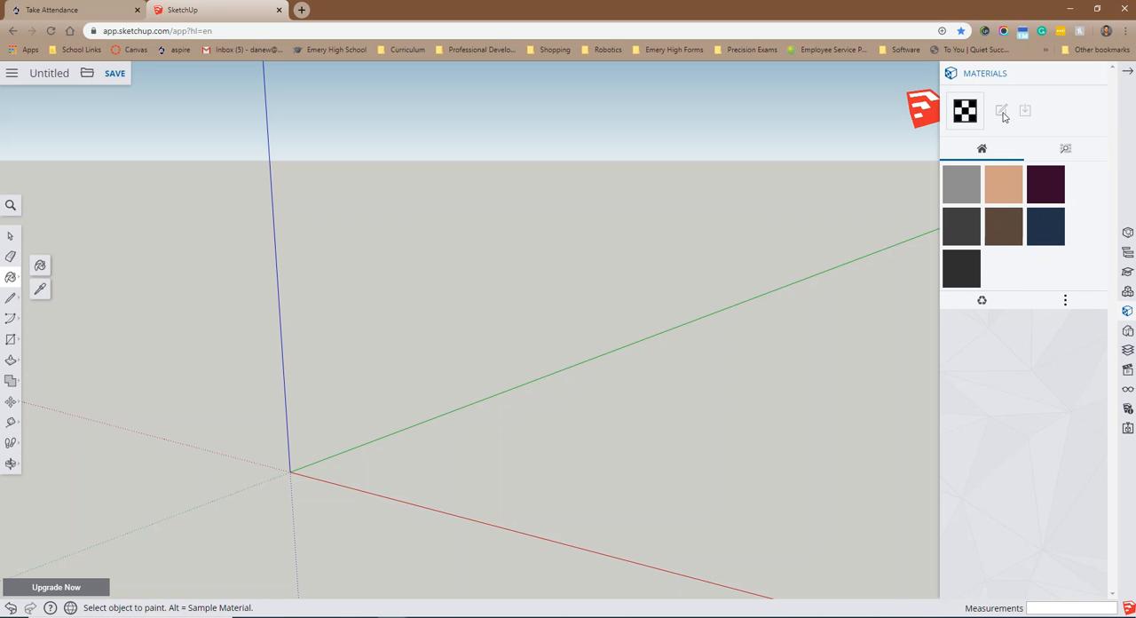
{"action": "left_click", "coordinate": [1064, 149]}
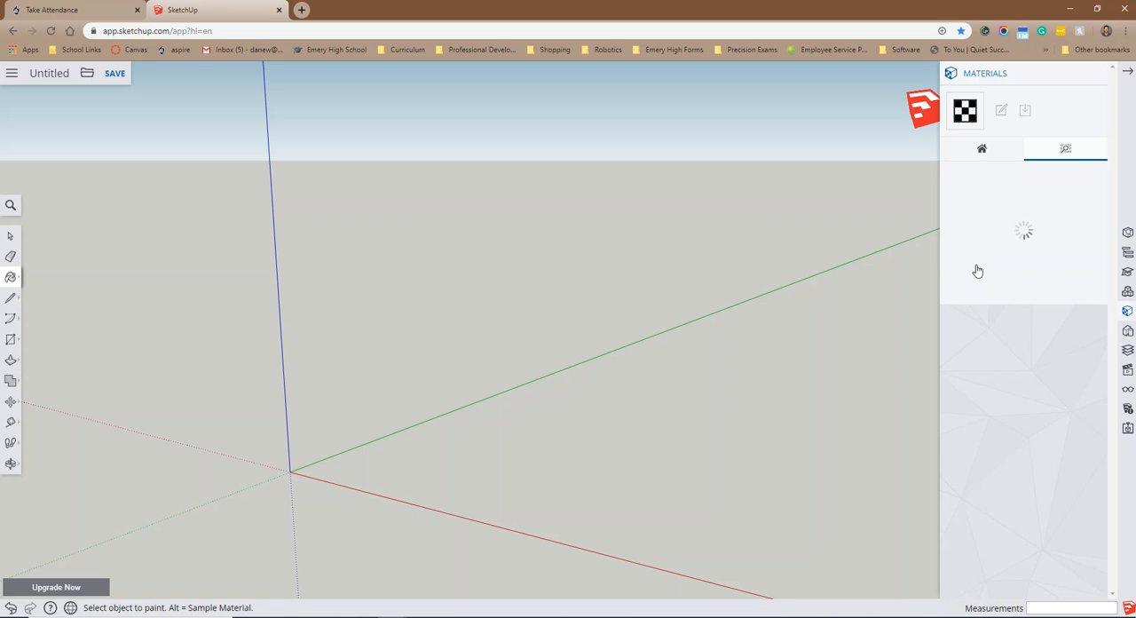
{"action": "scroll", "coordinate": [1060, 346], "scroll_direction": "down", "scroll_amount": 1}
{"action": "scroll", "coordinate": [1055, 353], "scroll_direction": "up", "scroll_amount": 1}
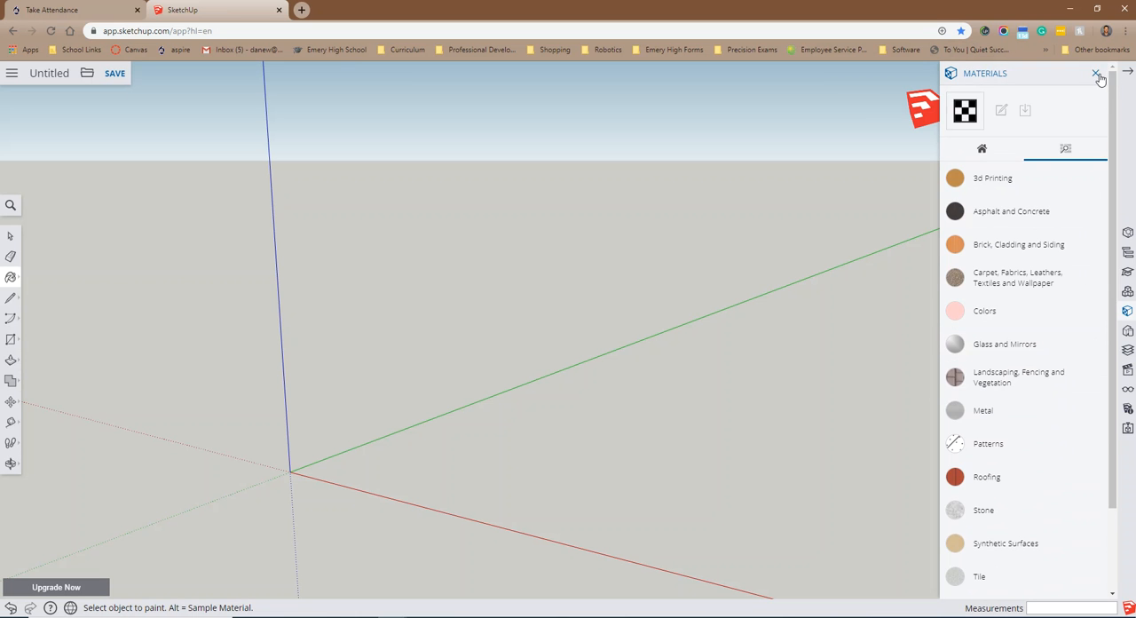
{"action": "left_click", "coordinate": [1102, 78]}
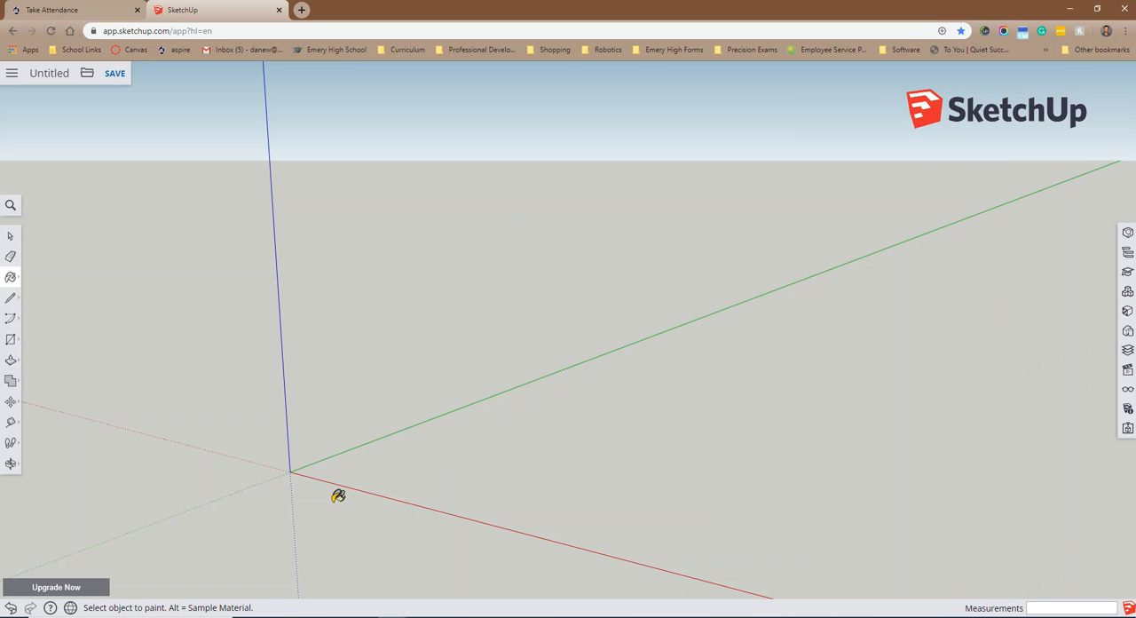
{"action": "left_click", "coordinate": [10, 236]}
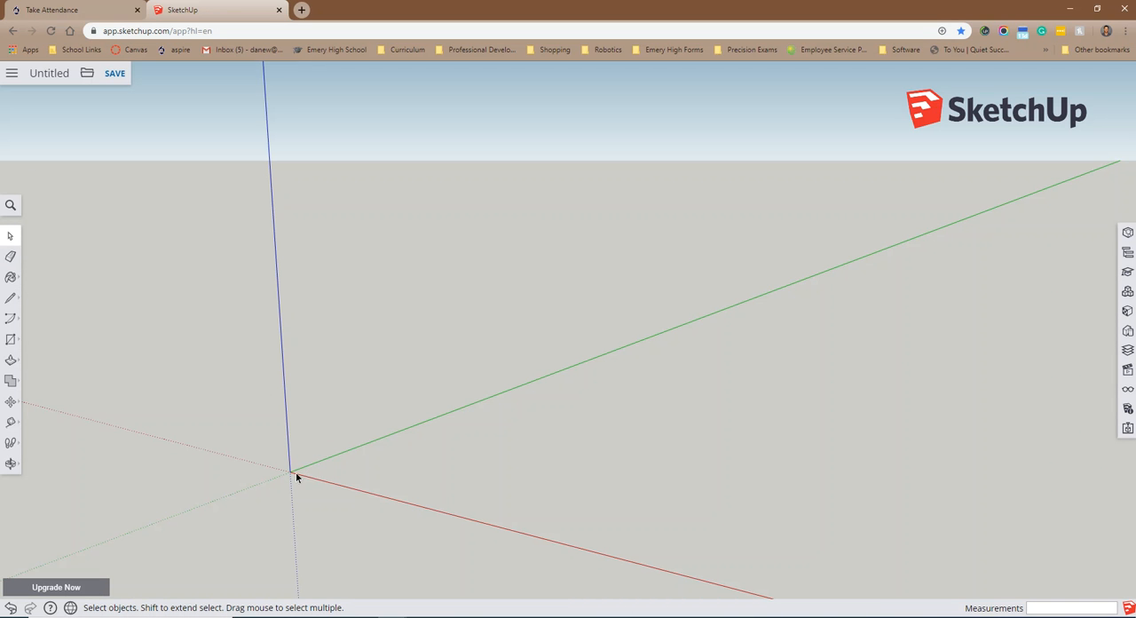
Step: Try out zooming around the origin and panning across the empty workspace
{"action": "scroll", "coordinate": [296, 472], "scroll_direction": "up", "scroll_amount": 2}
{"action": "scroll", "coordinate": [304, 455], "scroll_direction": "up", "scroll_amount": 2}
{"action": "scroll", "coordinate": [303, 455], "scroll_direction": "down", "scroll_amount": 2}
{"action": "scroll", "coordinate": [304, 457], "scroll_direction": "down", "scroll_amount": 2}
{"action": "scroll", "coordinate": [304, 457], "scroll_direction": "up", "scroll_amount": 4}
{"action": "scroll", "coordinate": [305, 457], "scroll_direction": "down", "scroll_amount": 4}
{"action": "scroll", "coordinate": [303, 456], "scroll_direction": "up", "scroll_amount": 1}
{"action": "scroll", "coordinate": [304, 456], "scroll_direction": "down", "scroll_amount": 1}
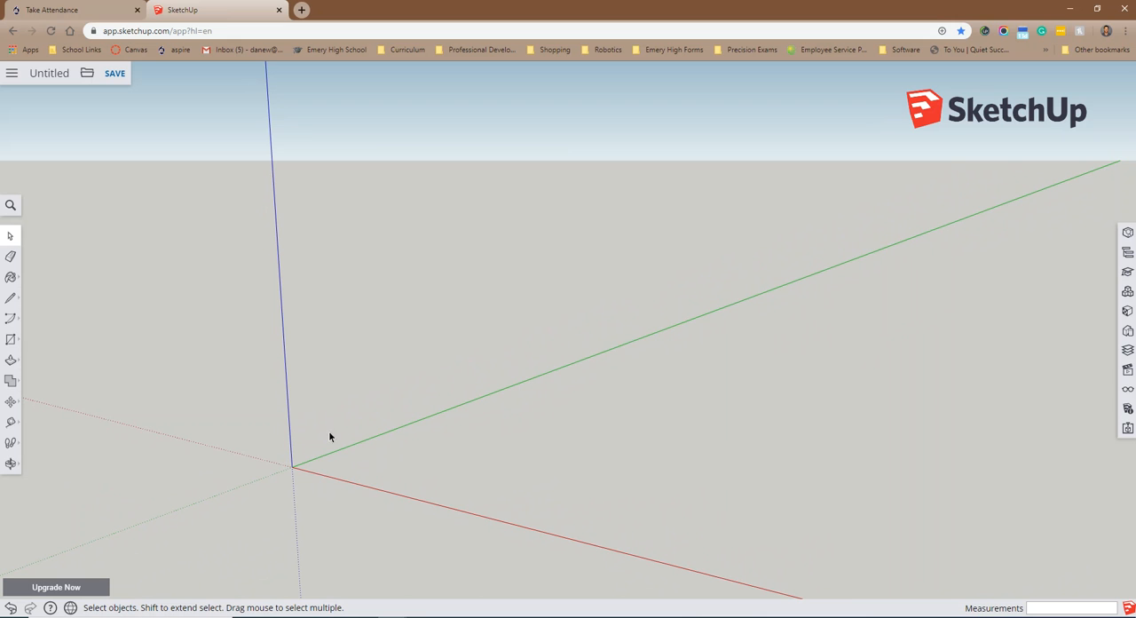
{"action": "left_click", "coordinate": [12, 465]}
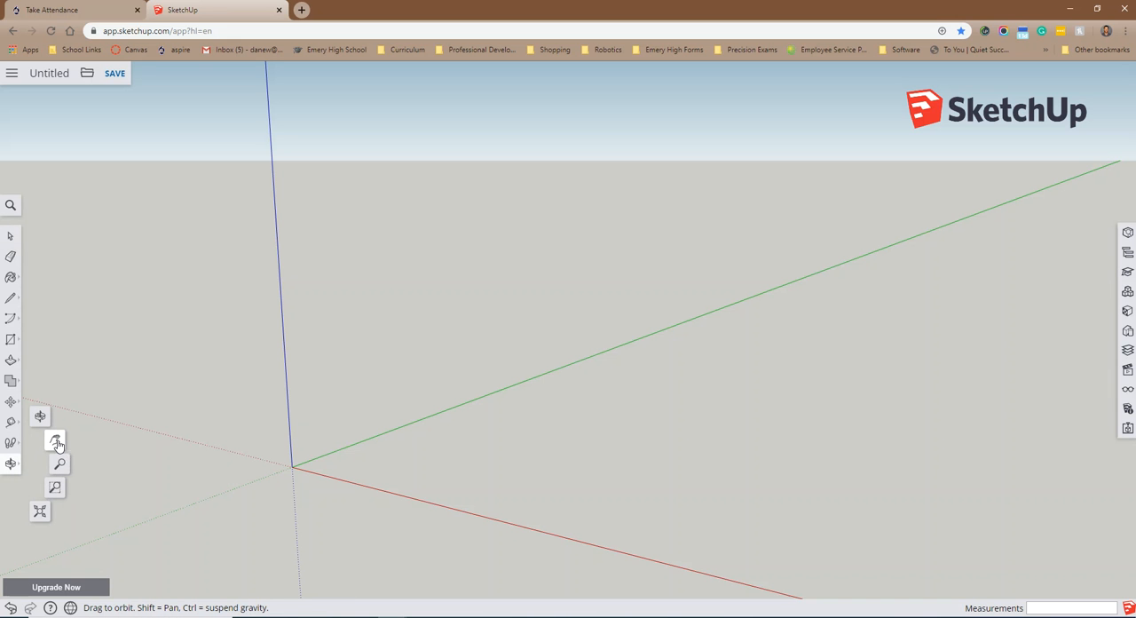
{"action": "left_click", "coordinate": [55, 442]}
{"action": "left_click_drag", "start_coordinate": [406, 467], "coordinate": [233, 393]}
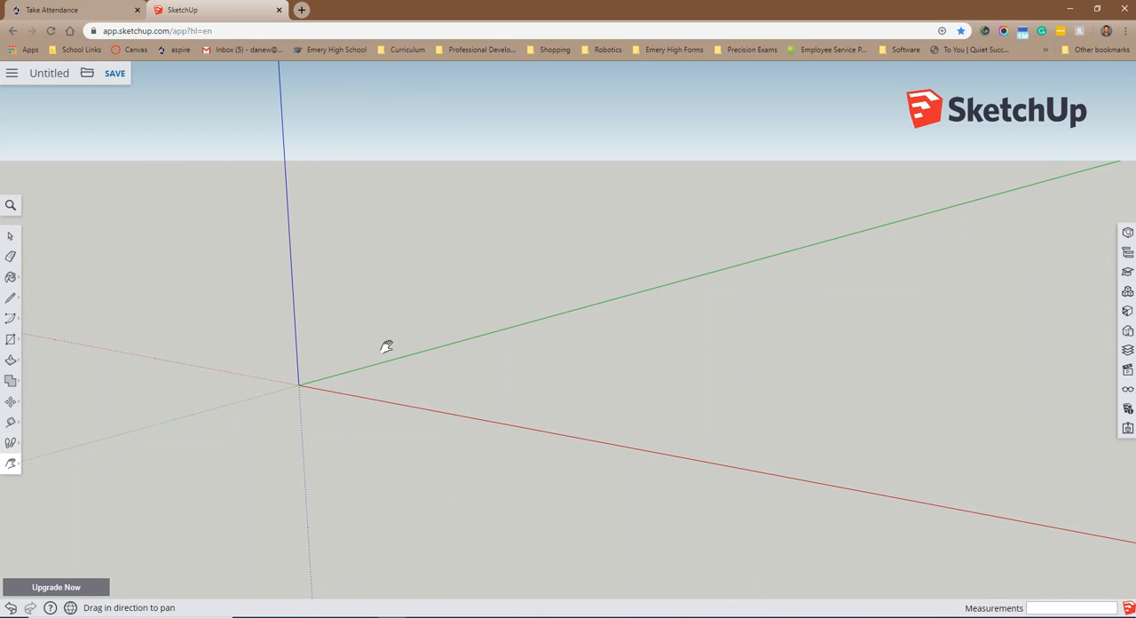
{"action": "left_click_drag", "start_coordinate": [416, 349], "coordinate": [451, 337]}
{"action": "key", "text": "o"}
{"action": "key", "text": "h"}
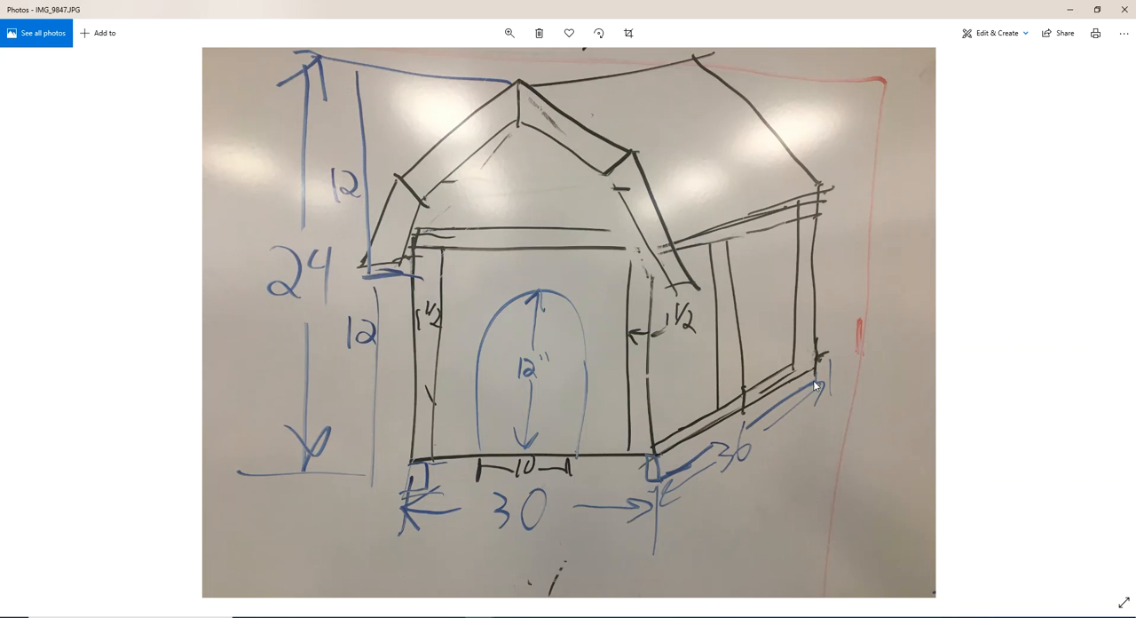
Step: Review the dog house dimensions on the hand-drawn sketch IMG_9847.JPG in Photos
{"action": "left_click_drag", "start_coordinate": [1005, 8], "coordinate": [992, 80]}
{"action": "left_click_drag", "start_coordinate": [1135, 82], "coordinate": [730, 48]}
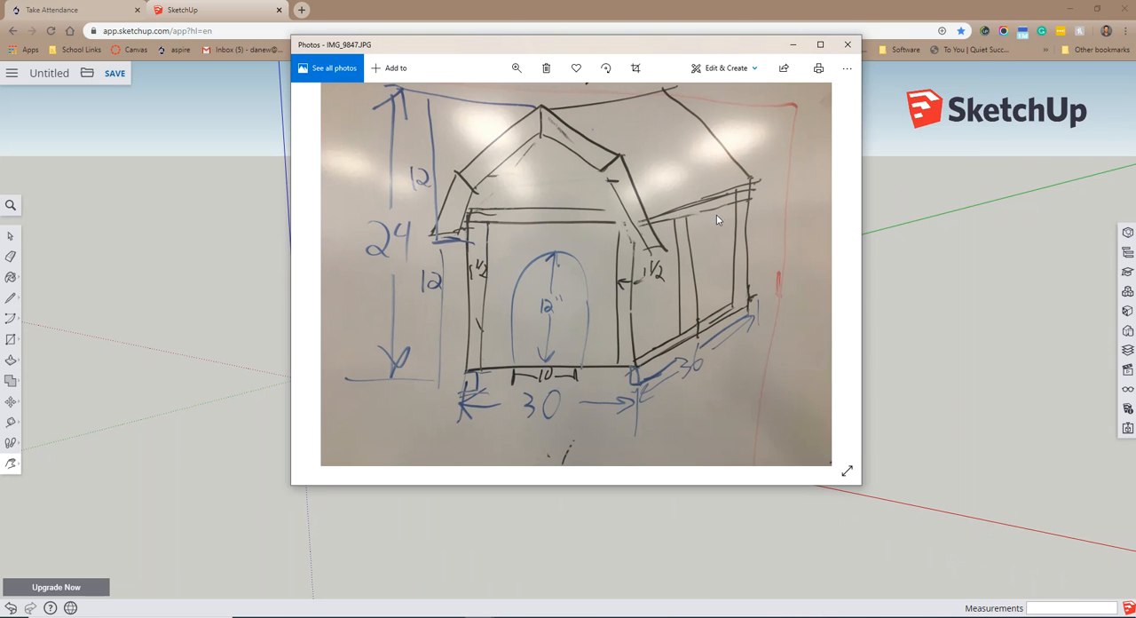
{"action": "left_click", "coordinate": [794, 46]}
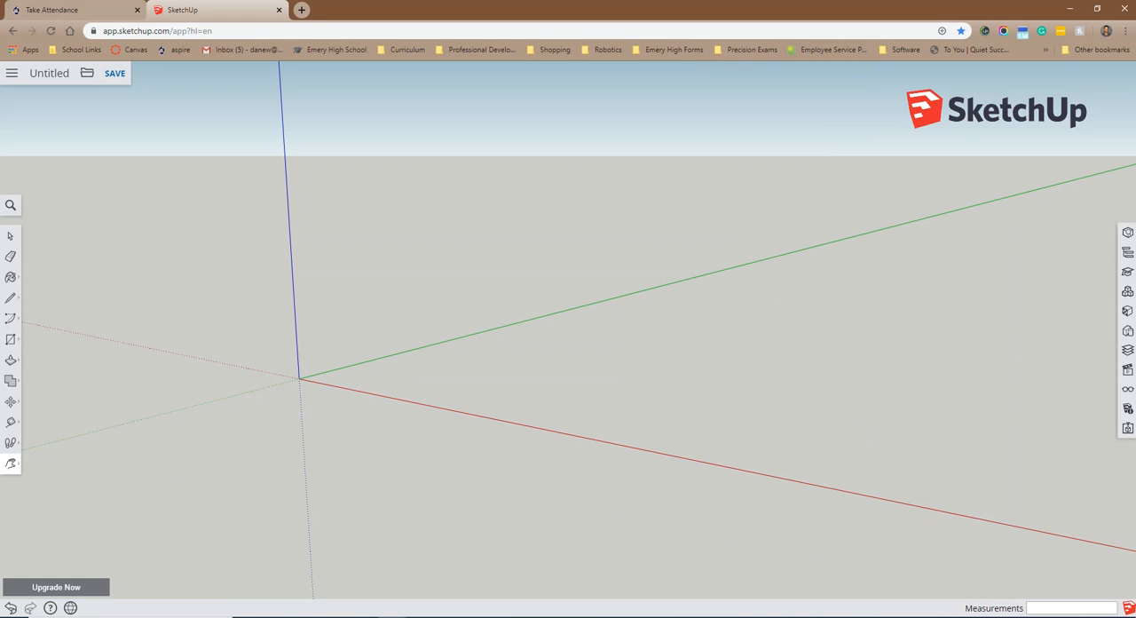
Step: Examine the wooden floor frame in the reference Dog House model from several angles and return to the untitled model
{"action": "left_click_drag", "start_coordinate": [1135, 150], "coordinate": [475, 36]}
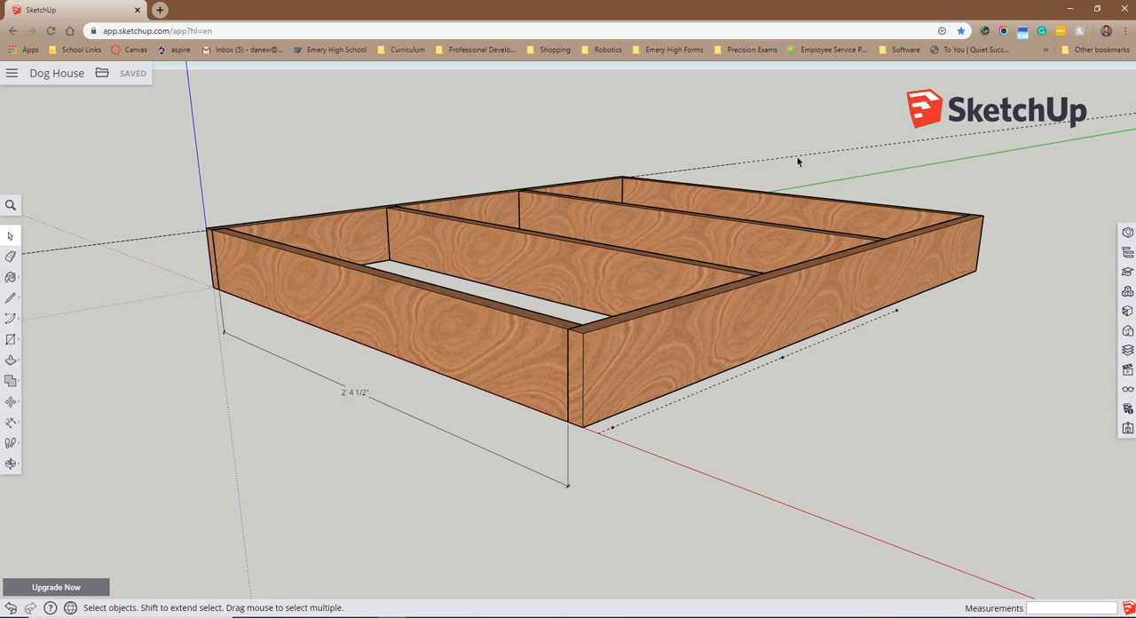
{"action": "middle_click_drag", "start_coordinate": [1046, 304], "coordinate": [1053, 274]}
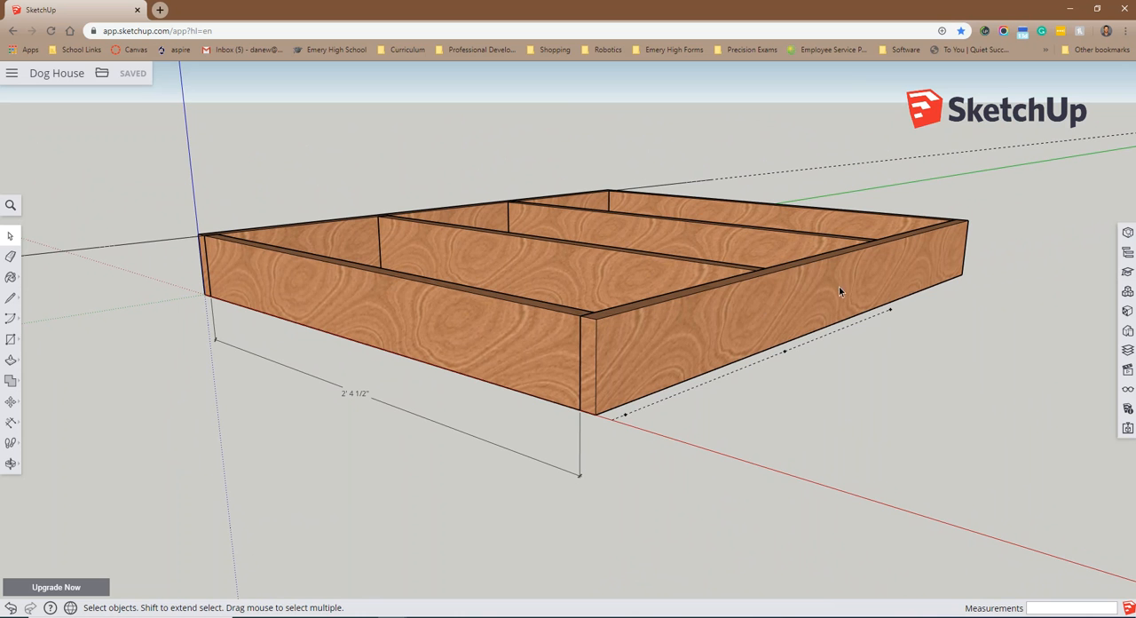
{"action": "middle_click_drag", "start_coordinate": [784, 347], "coordinate": [480, 300]}
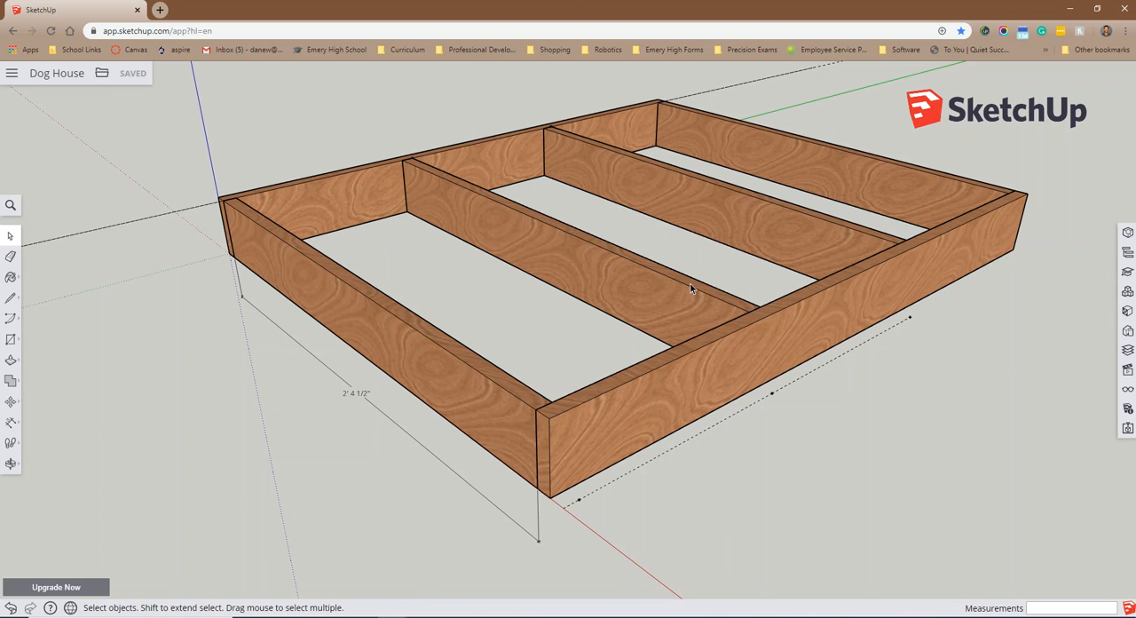
{"action": "mouse_move", "coordinate": [763, 11]}
{"action": "left_mouse_down"}
{"action": "mouse_move", "coordinate": [771, 31]}
{"action": "mouse_move", "coordinate": [875, 48]}
{"action": "mouse_move", "coordinate": [1087, 47]}
{"action": "mouse_move", "coordinate": [1135, 13]}
{"action": "left_mouse_up"}
{"action": "scroll", "coordinate": [277, 346], "scroll_direction": "up", "scroll_amount": 3}
{"action": "scroll", "coordinate": [282, 396], "scroll_direction": "up", "scroll_amount": 5}
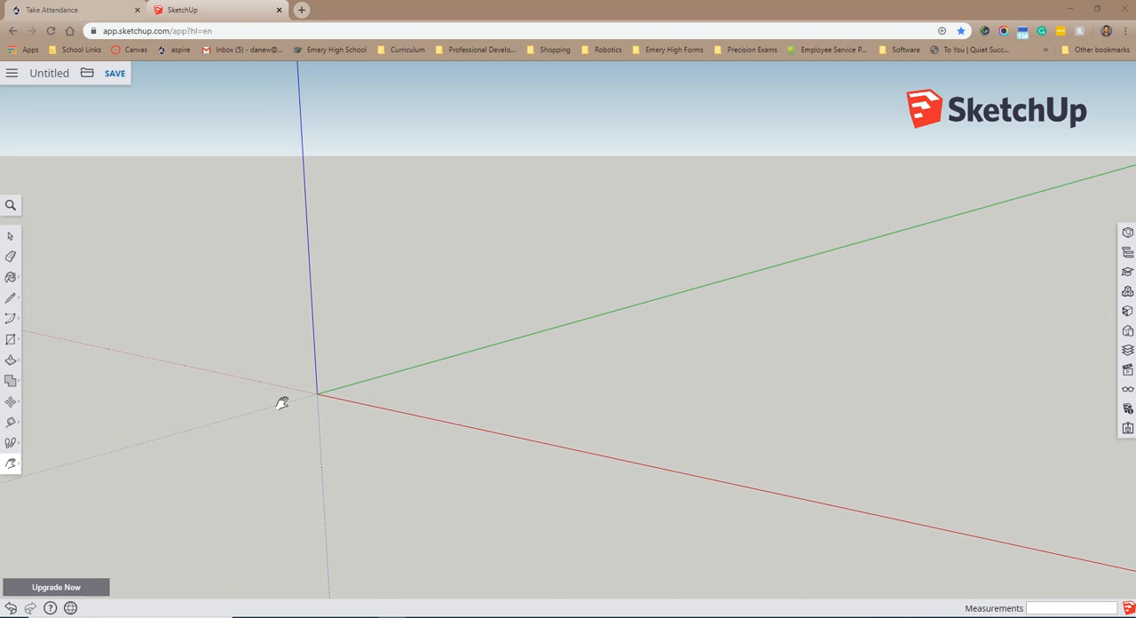
{"action": "scroll", "coordinate": [344, 373], "scroll_direction": "up", "scroll_amount": 8}
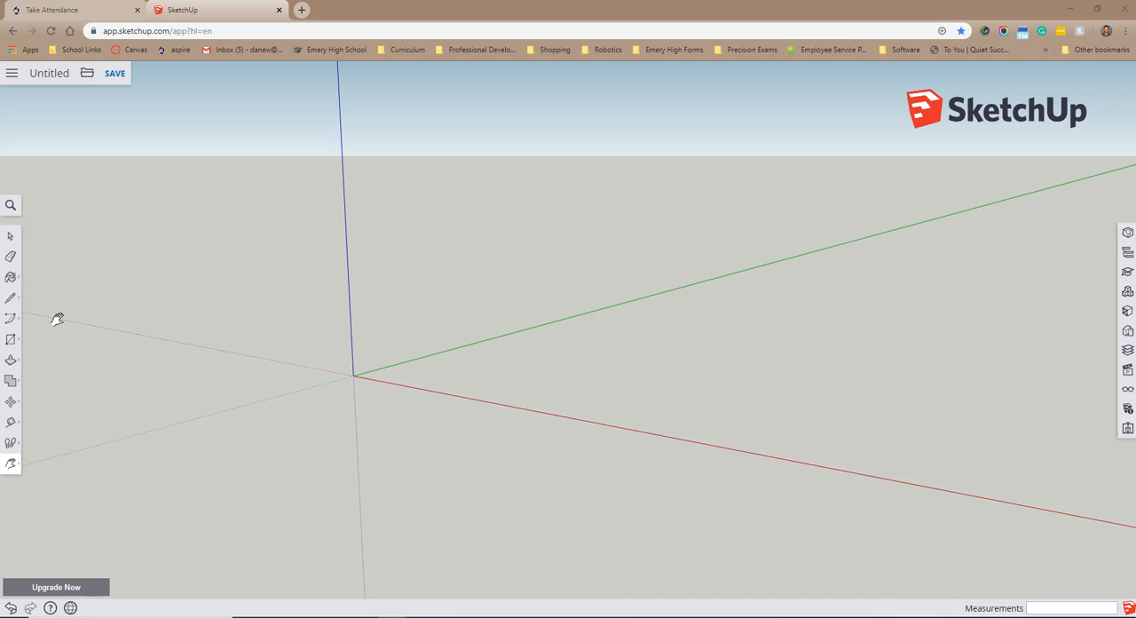
Step: Activate the Line tool and check the nominal and net board sizes in the Lumber size.jpg chart in Photos
{"action": "left_click", "coordinate": [12, 299]}
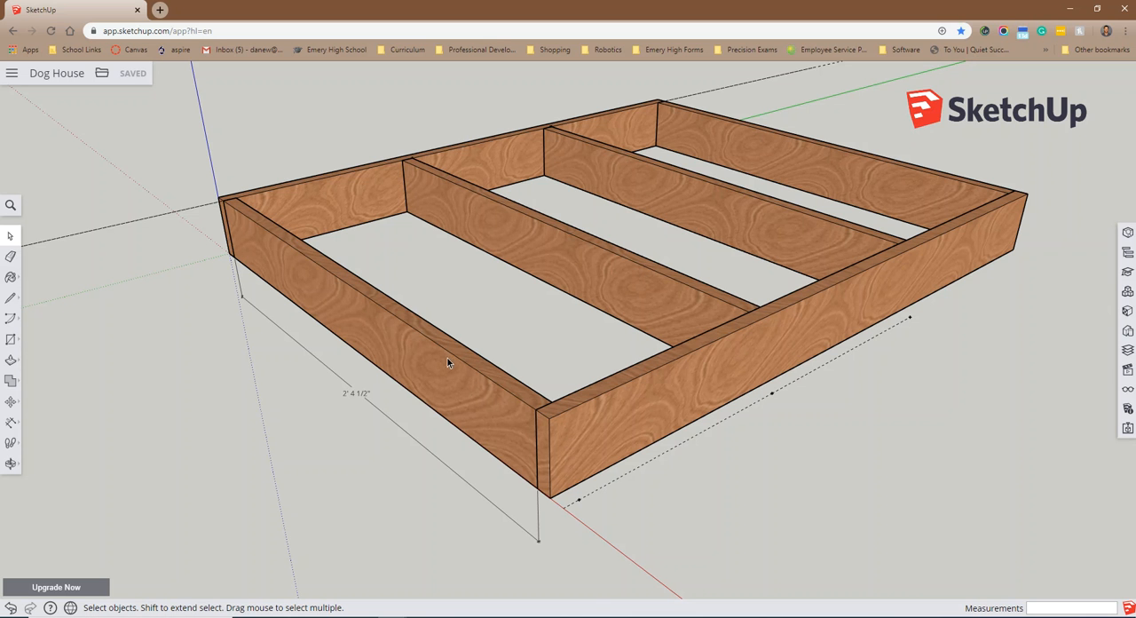
{"action": "left_click", "coordinate": [480, 615]}
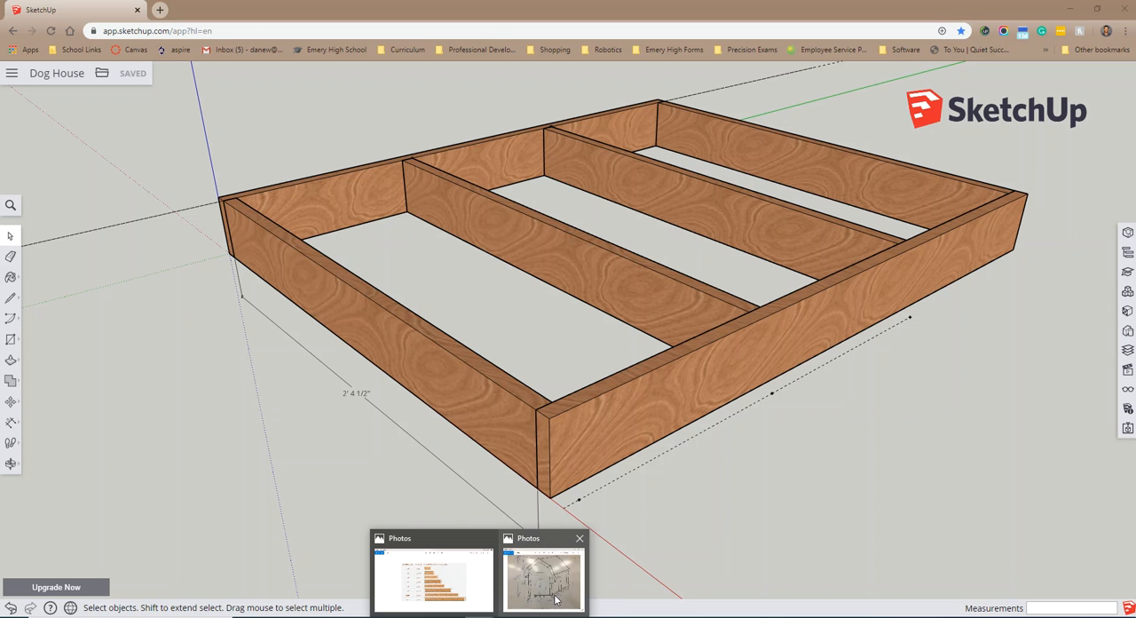
{"action": "left_click", "coordinate": [466, 605]}
{"action": "mouse_move", "coordinate": [1135, 124]}
{"action": "left_mouse_down"}
{"action": "mouse_move", "coordinate": [1134, 114]}
{"action": "mouse_move", "coordinate": [660, 11]}
{"action": "mouse_move", "coordinate": [528, 7]}
{"action": "left_mouse_up"}
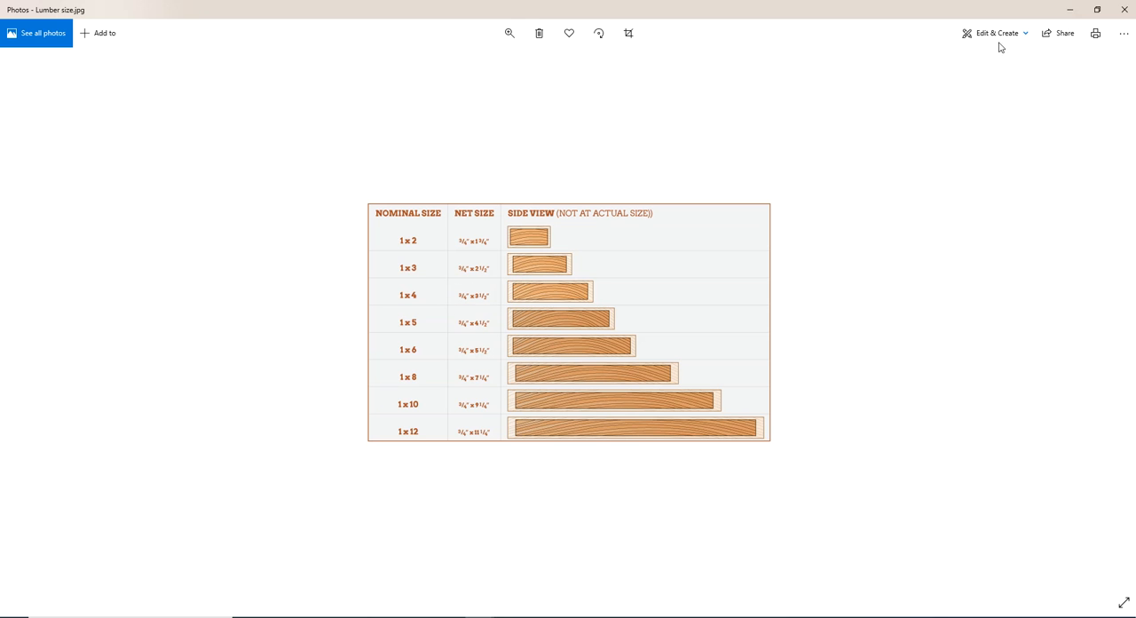
{"action": "left_click", "coordinate": [1068, 12]}
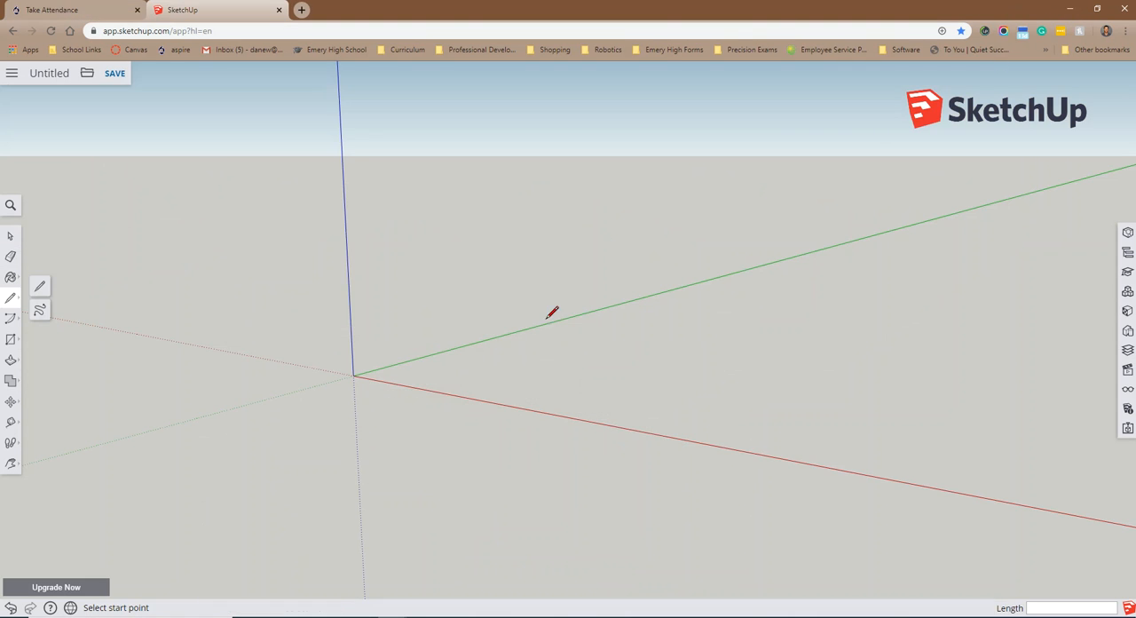
Step: Draw a closed upright board profile from the origin, 3 1/2" high along the blue axis and 3/4" wide along the red axis
{"action": "left_click", "coordinate": [353, 376]}
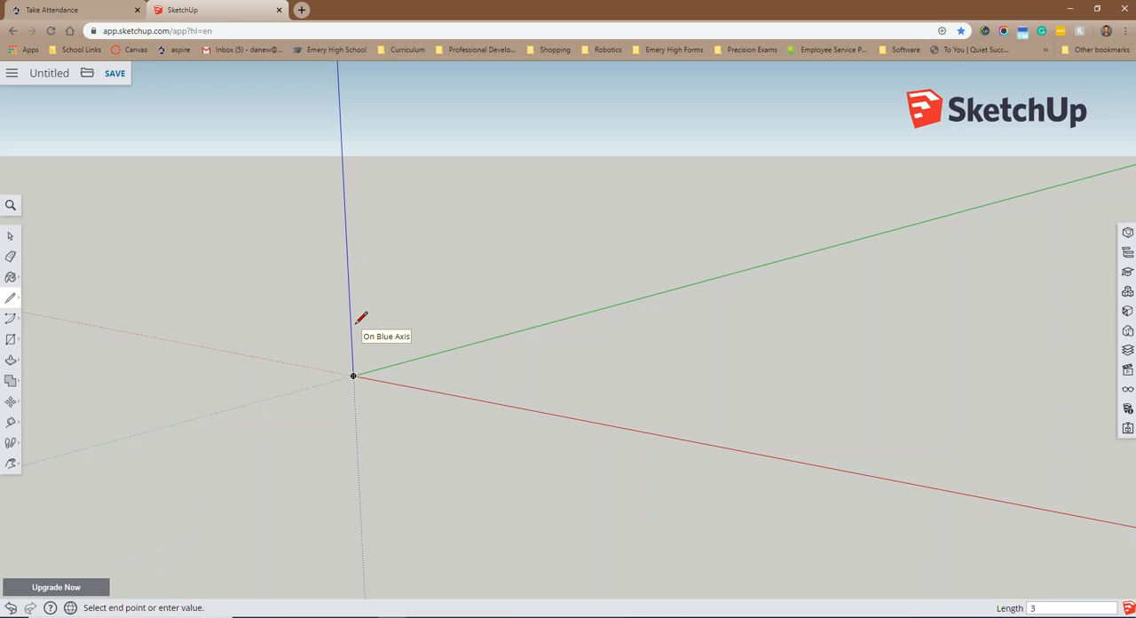
{"action": "type", "text": "1/2"}
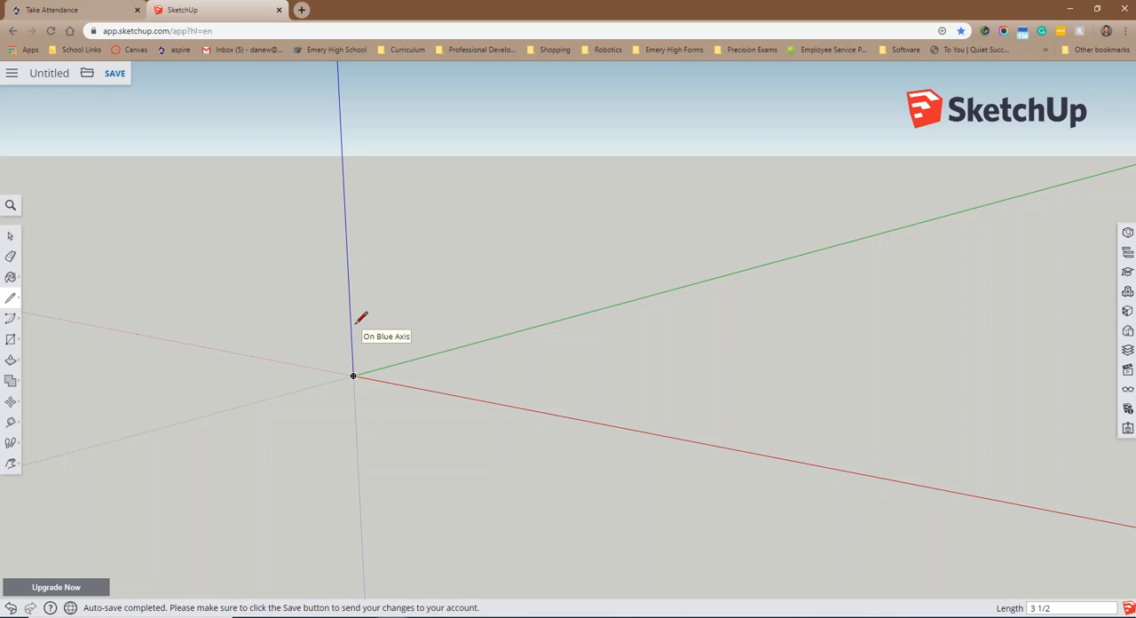
{"action": "key", "text": "Return"}
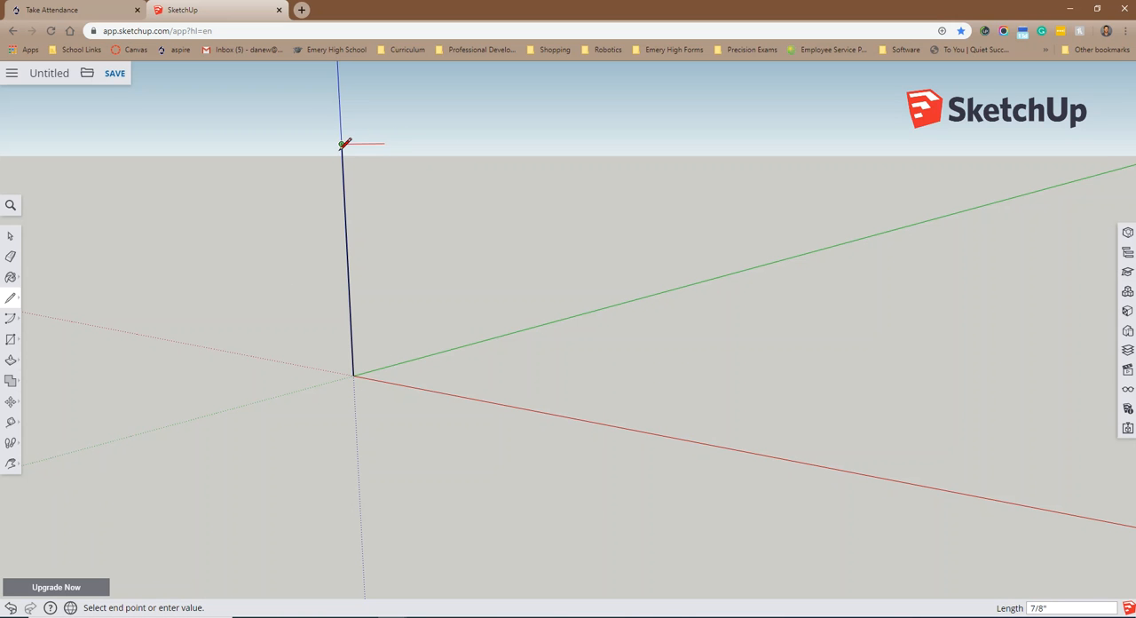
{"action": "left_click", "coordinate": [431, 153]}
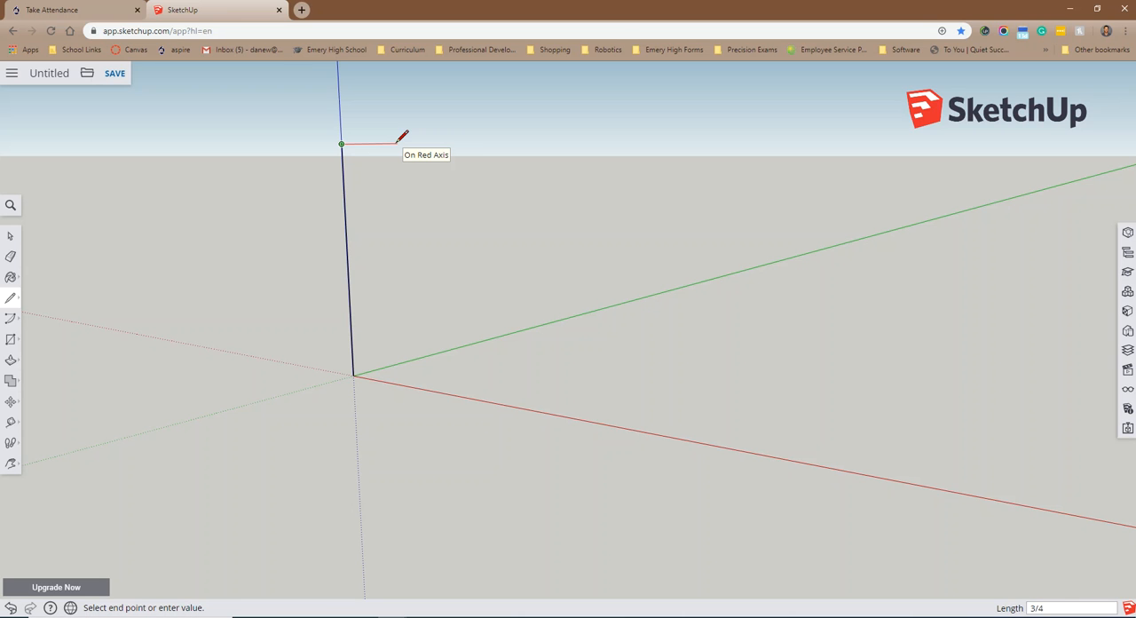
{"action": "key", "text": "Return"}
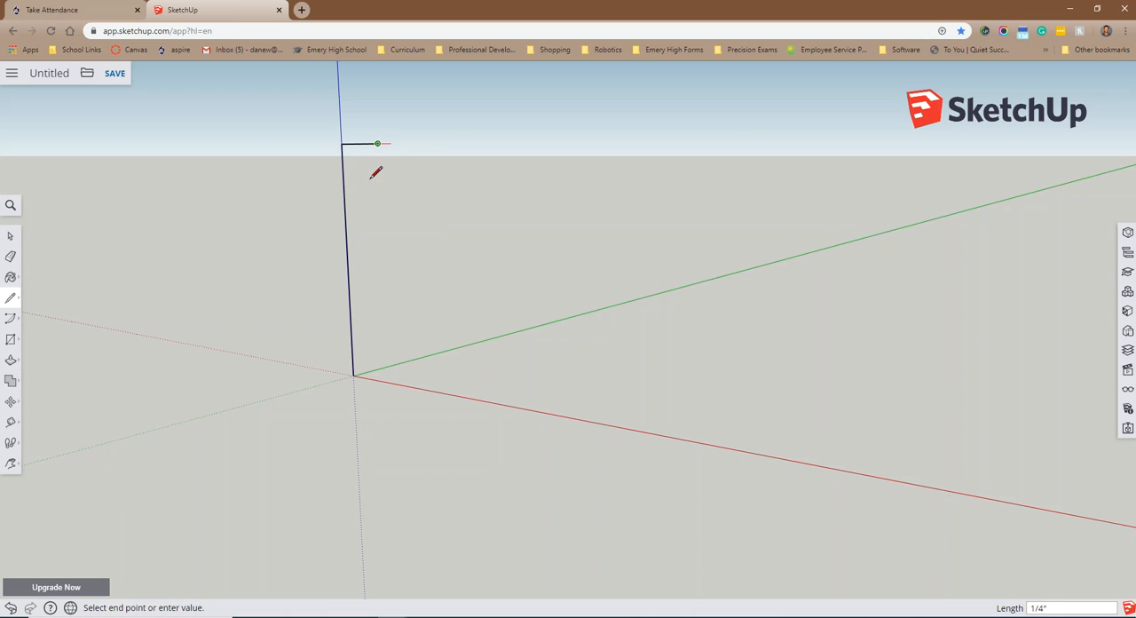
{"action": "left_click", "coordinate": [388, 381]}
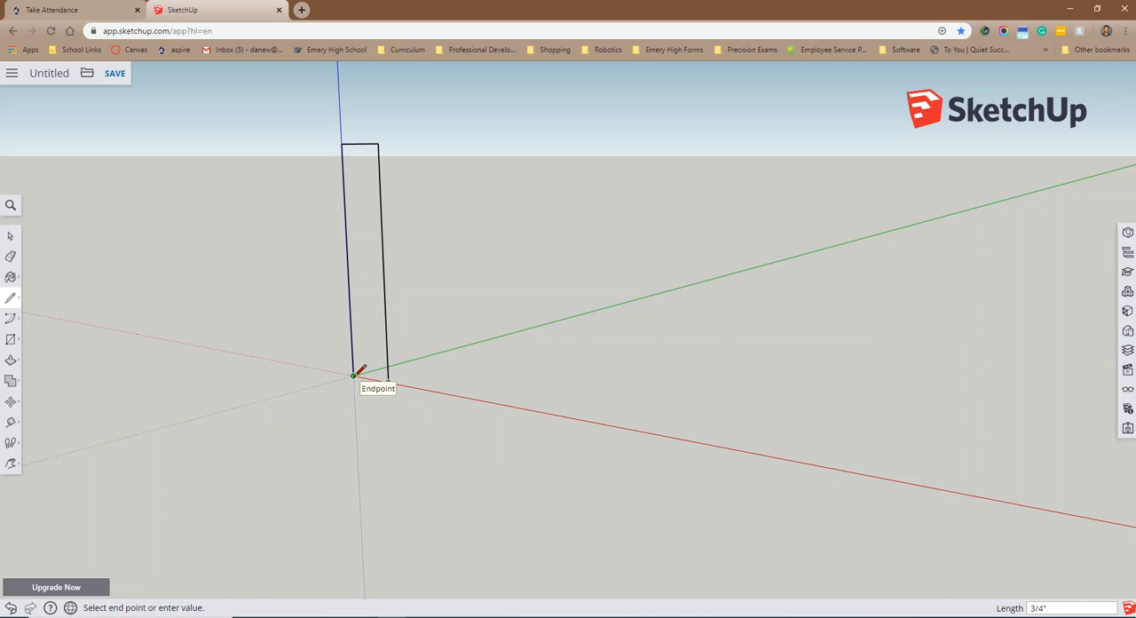
{"action": "left_click", "coordinate": [354, 375]}
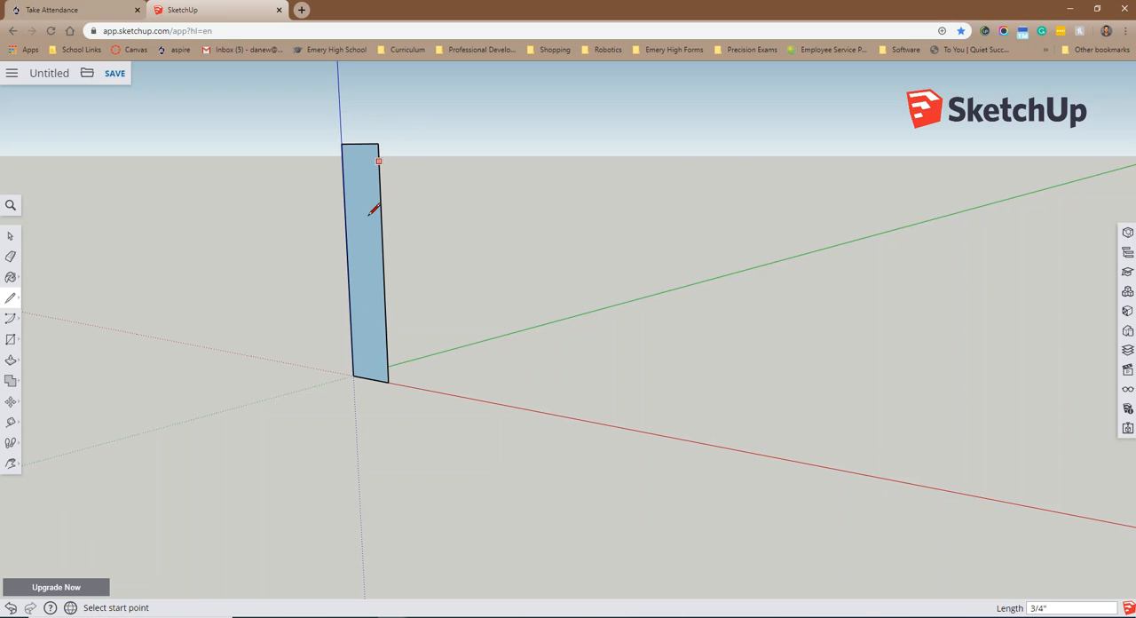
{"action": "scroll", "coordinate": [604, 266], "scroll_direction": "up", "scroll_amount": 1}
{"action": "scroll", "coordinate": [604, 266], "scroll_direction": "down", "scroll_amount": 5}
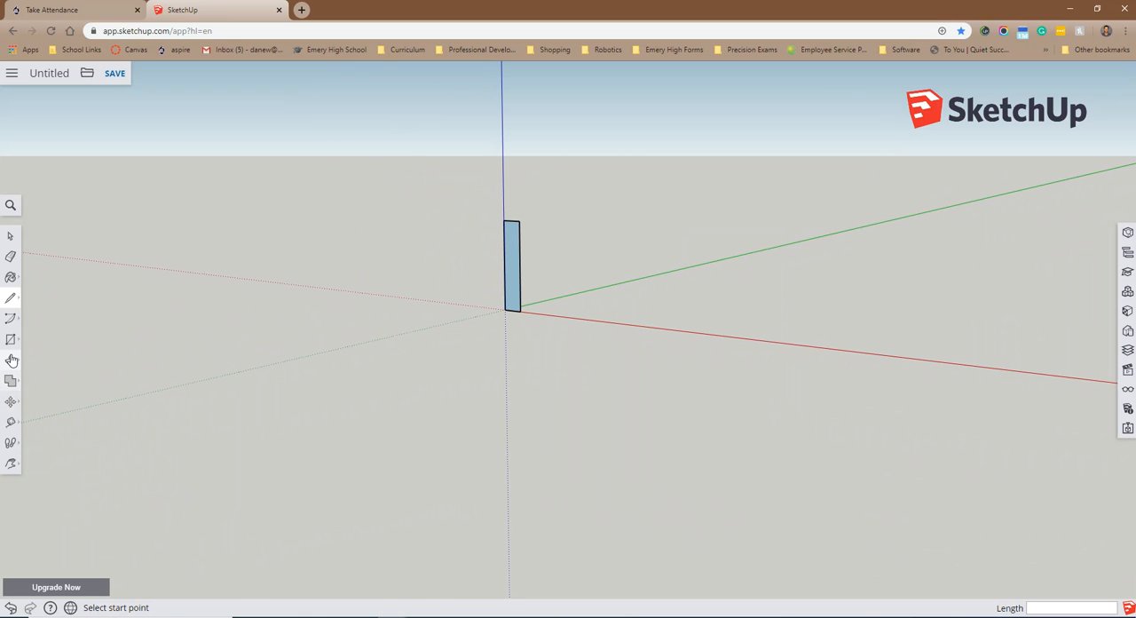
Step: Push/Pull the board profile 36 inches along the green axis, checking the length against the hand-drawn sketch in Photos
{"action": "left_click", "coordinate": [10, 361]}
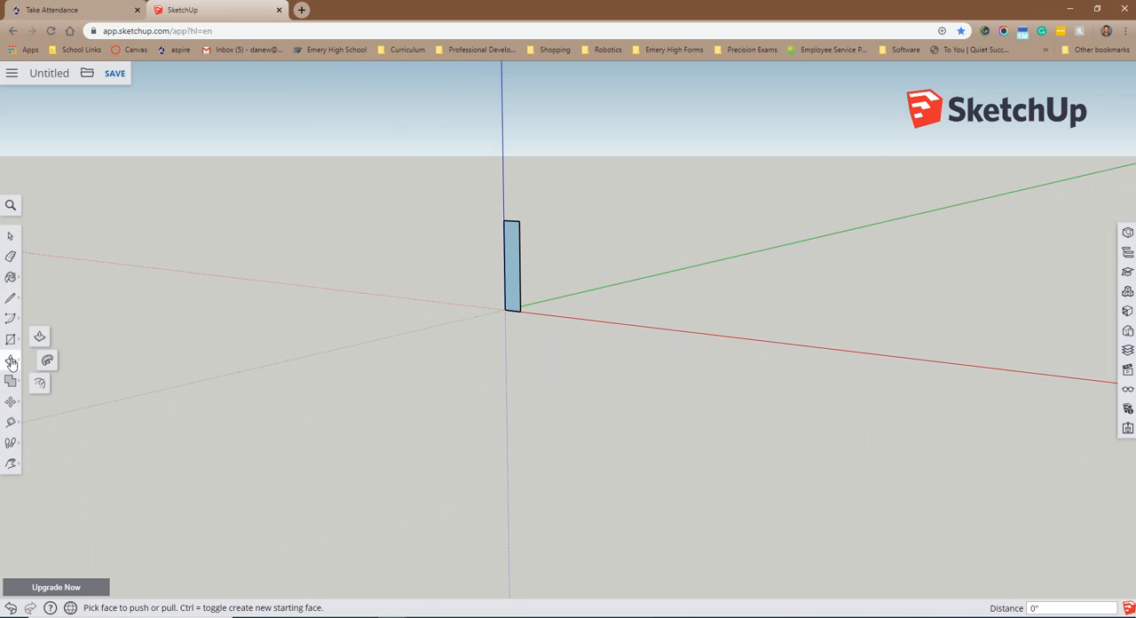
{"action": "left_click", "coordinate": [513, 276]}
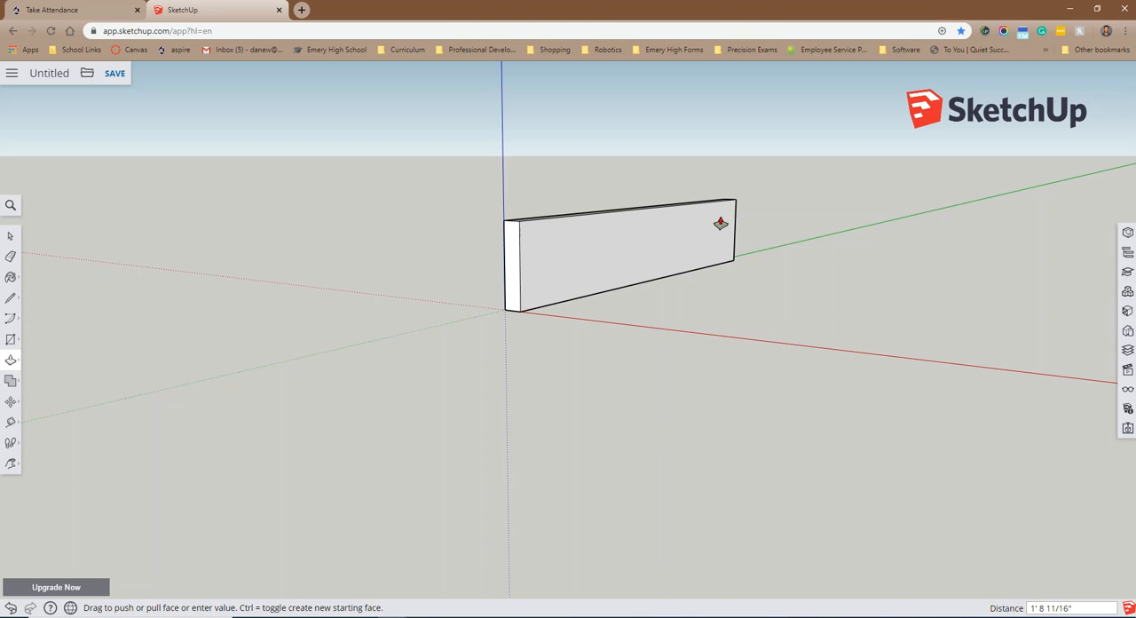
{"action": "left_click", "coordinate": [540, 612]}
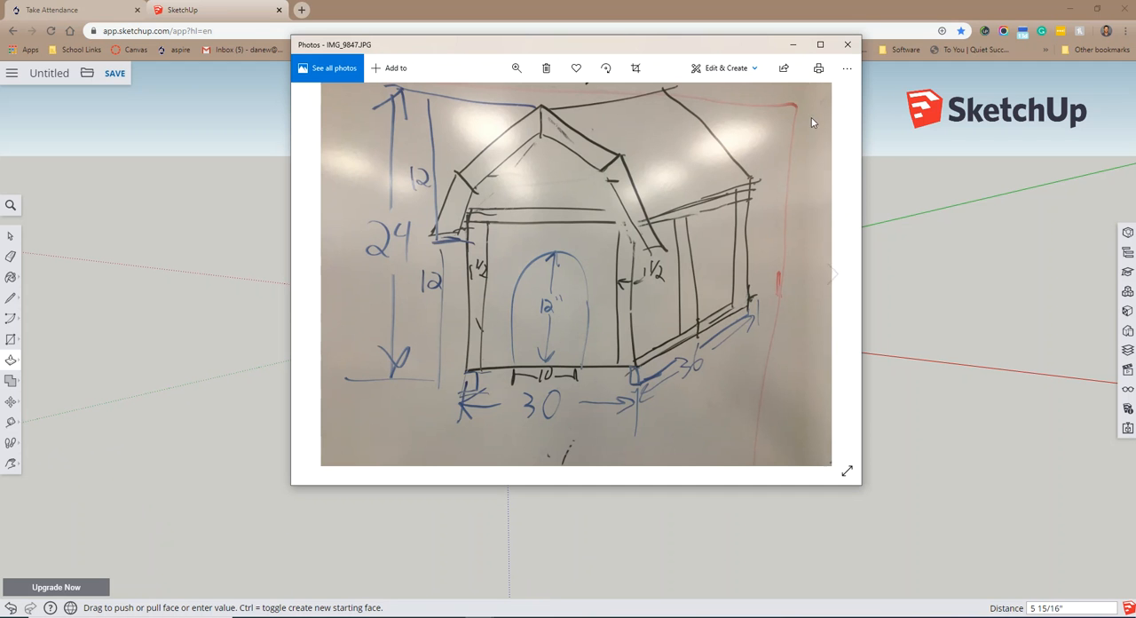
{"action": "left_click", "coordinate": [795, 47]}
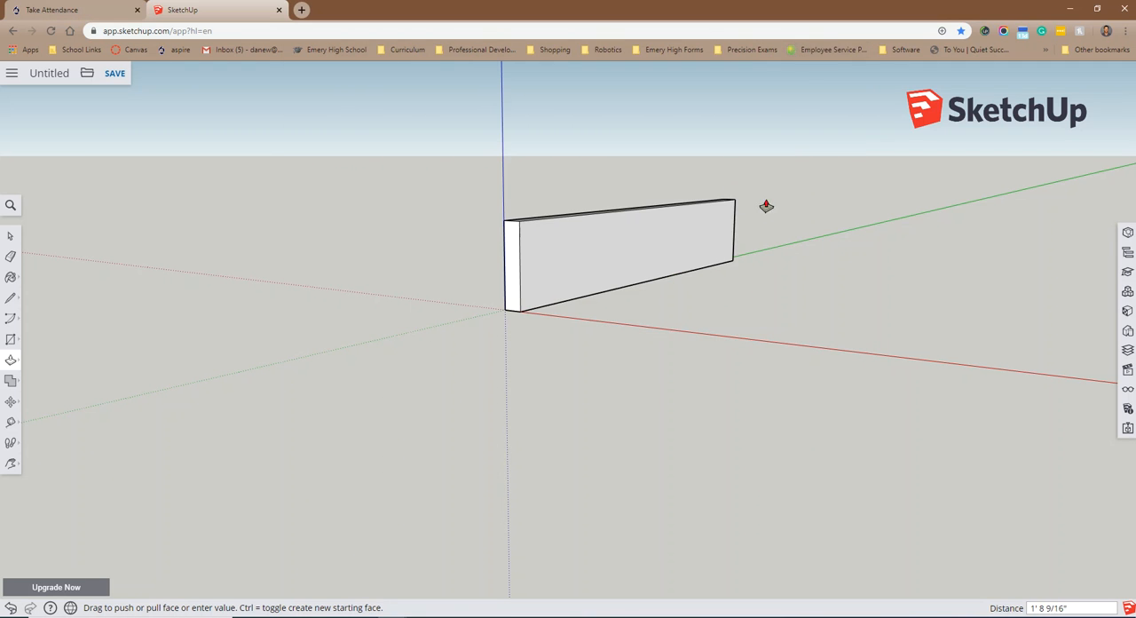
{"action": "type", "text": "36"}
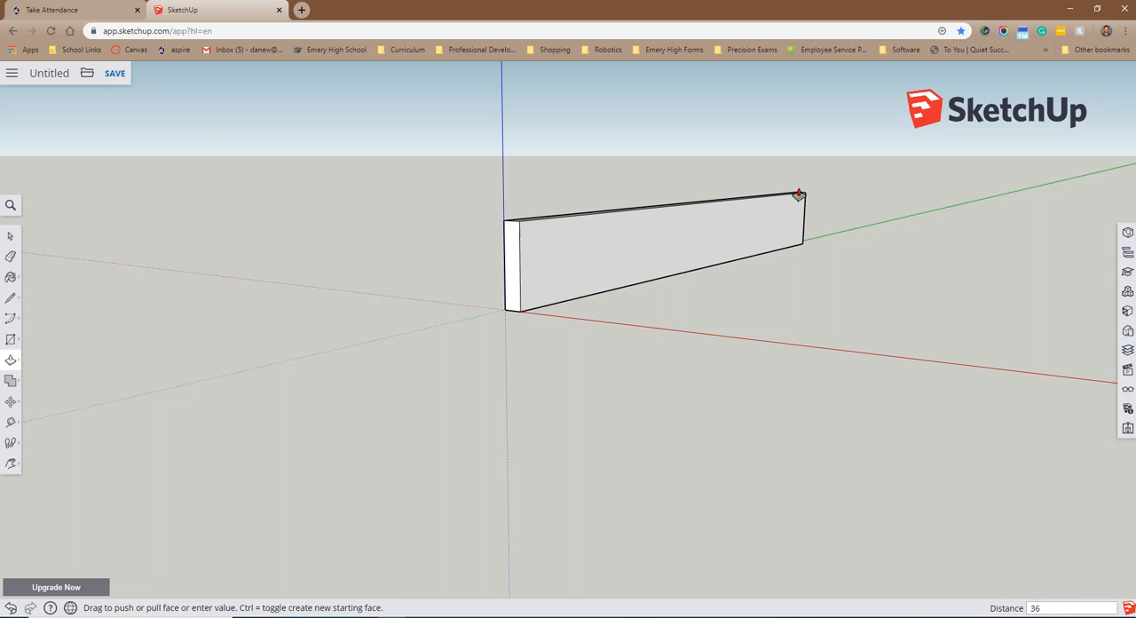
{"action": "key", "text": "Return"}
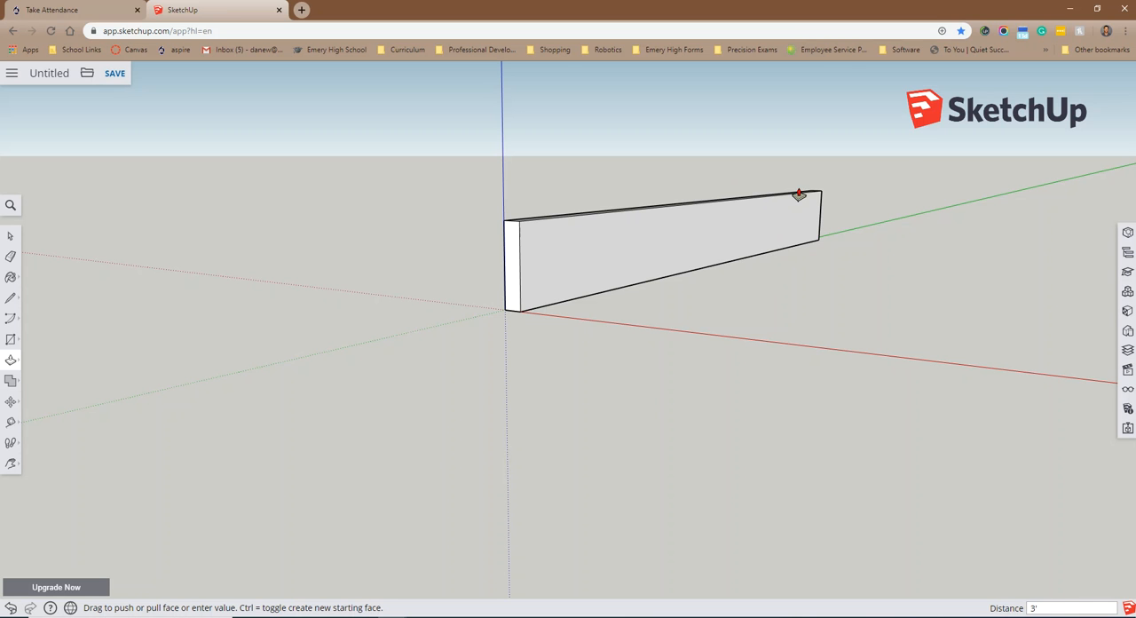
Step: Select the whole board and paint it with the Wood Veneer 02 material from the Wood collection
{"action": "left_click", "coordinate": [11, 238]}
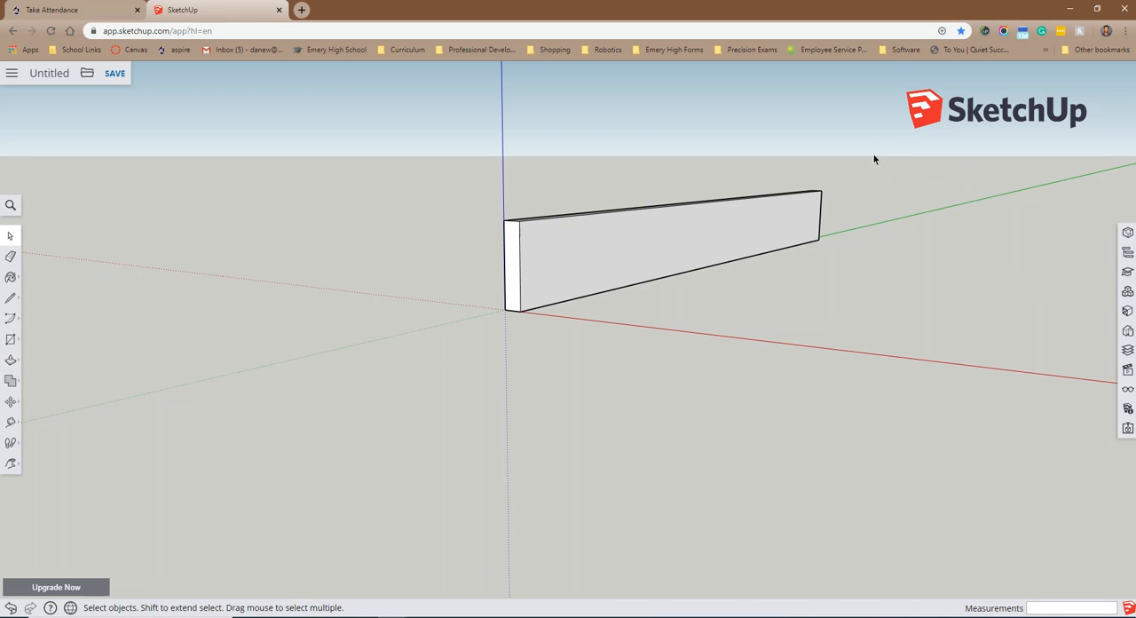
{"action": "left_click_drag", "start_coordinate": [818, 205], "coordinate": [543, 329]}
{"action": "left_click_drag", "start_coordinate": [382, 374], "coordinate": [381, 374]}
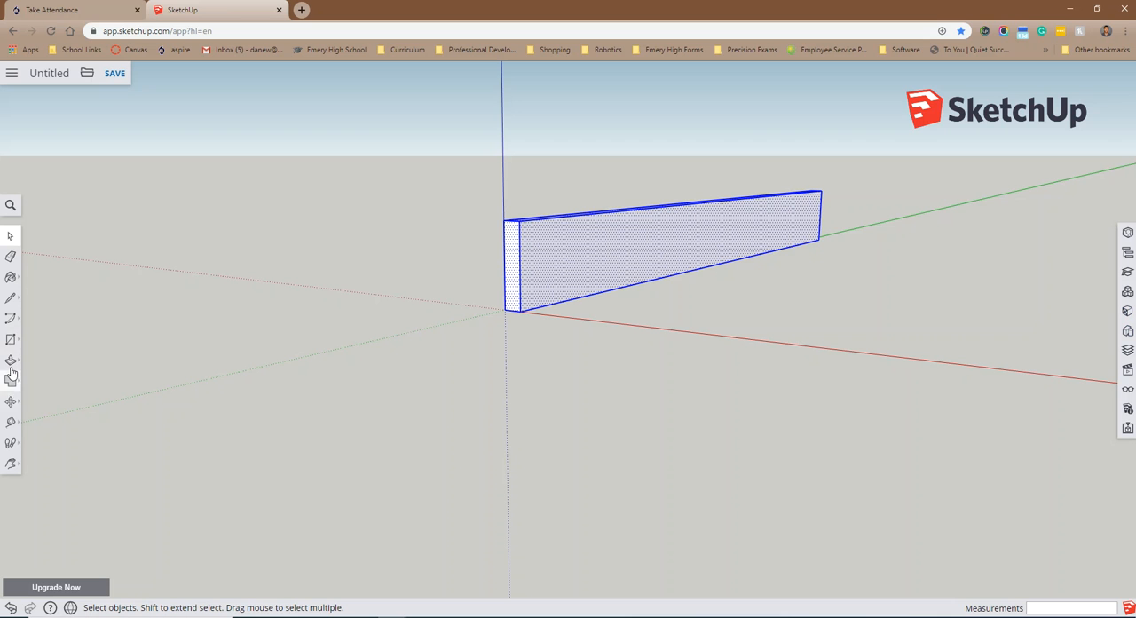
{"action": "left_click", "coordinate": [10, 279]}
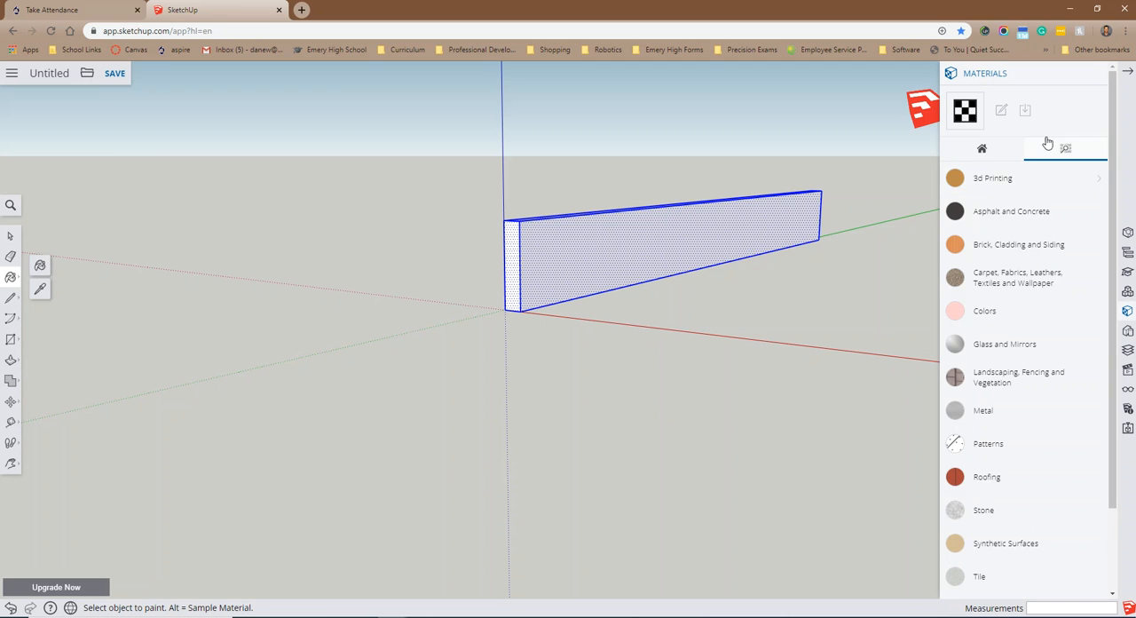
{"action": "left_click", "coordinate": [982, 151]}
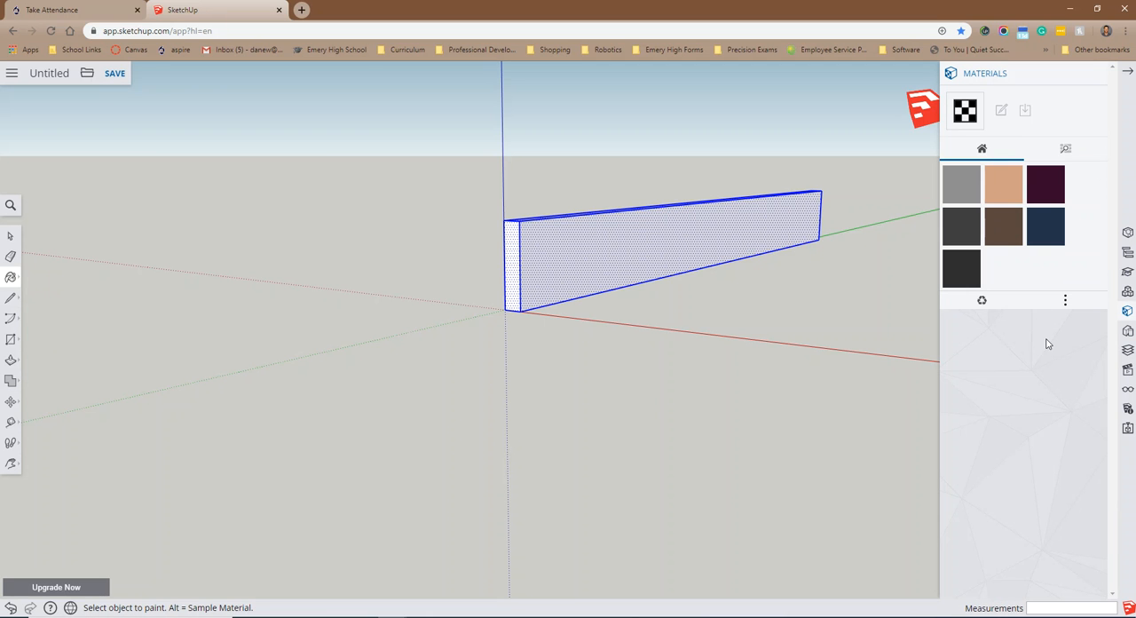
{"action": "left_click", "coordinate": [1064, 151]}
{"action": "scroll", "coordinate": [1028, 369], "scroll_direction": "down", "scroll_amount": 2}
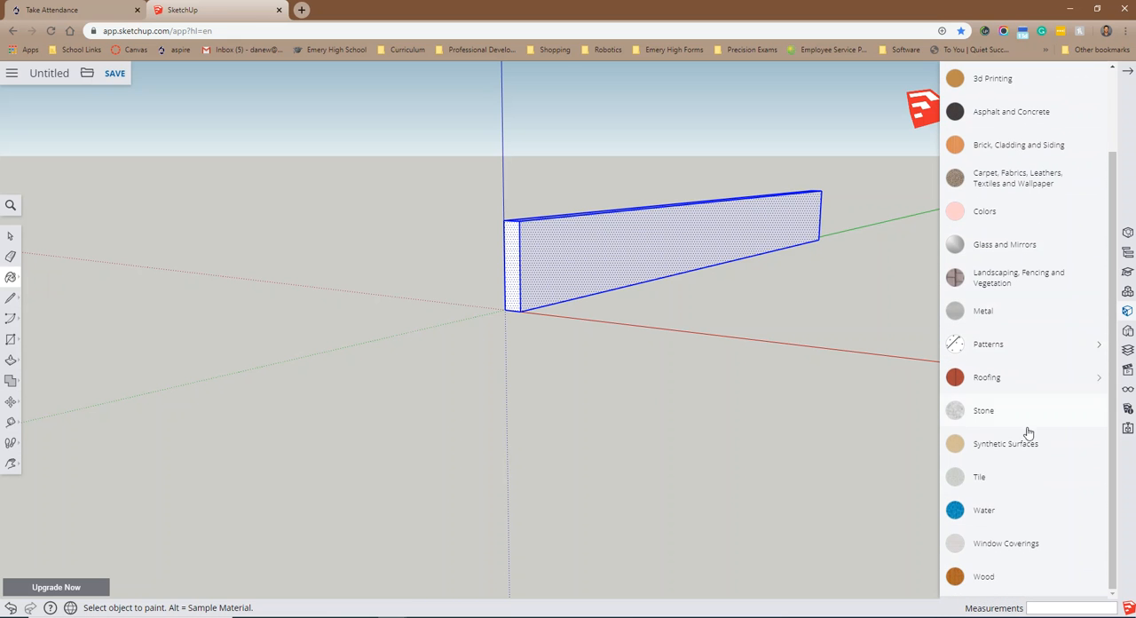
{"action": "left_click", "coordinate": [976, 577]}
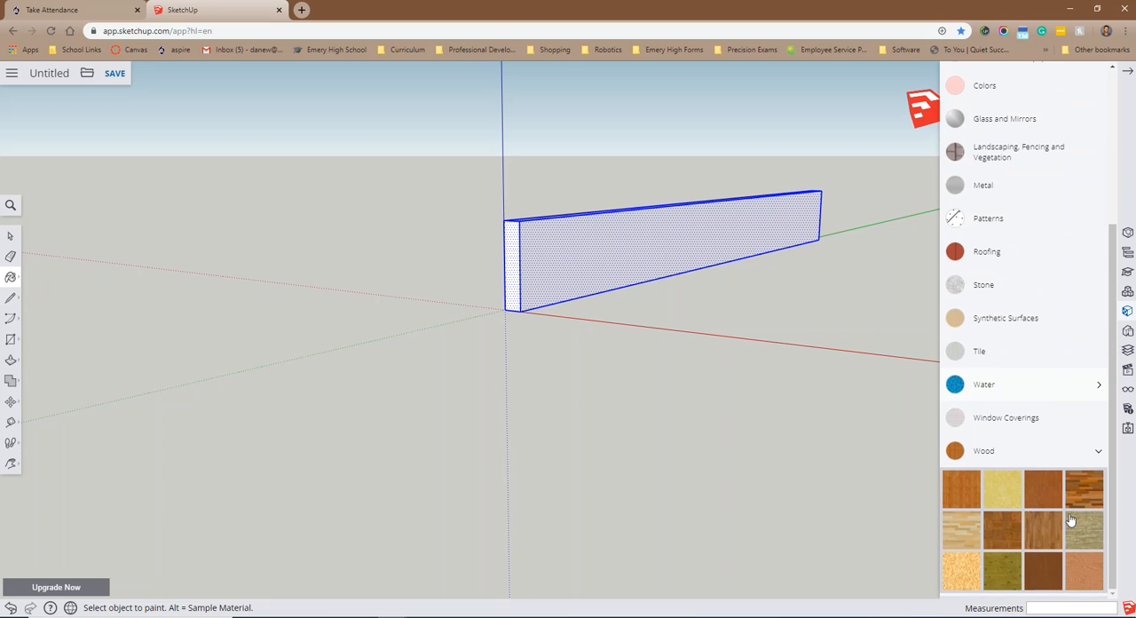
{"action": "left_click", "coordinate": [1091, 578]}
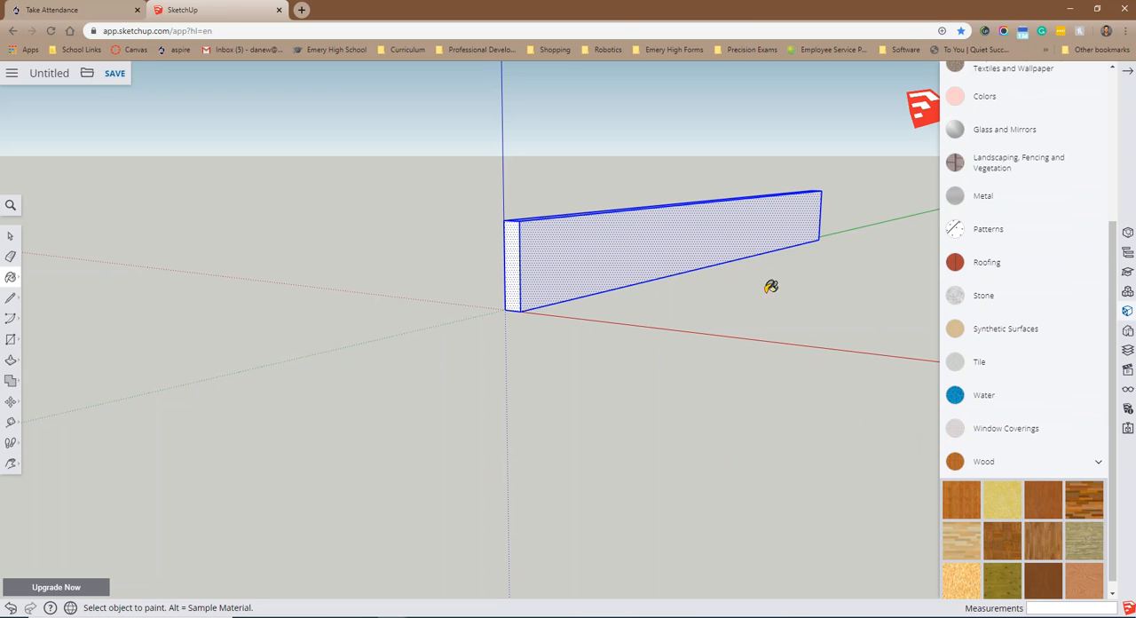
{"action": "left_click", "coordinate": [681, 231]}
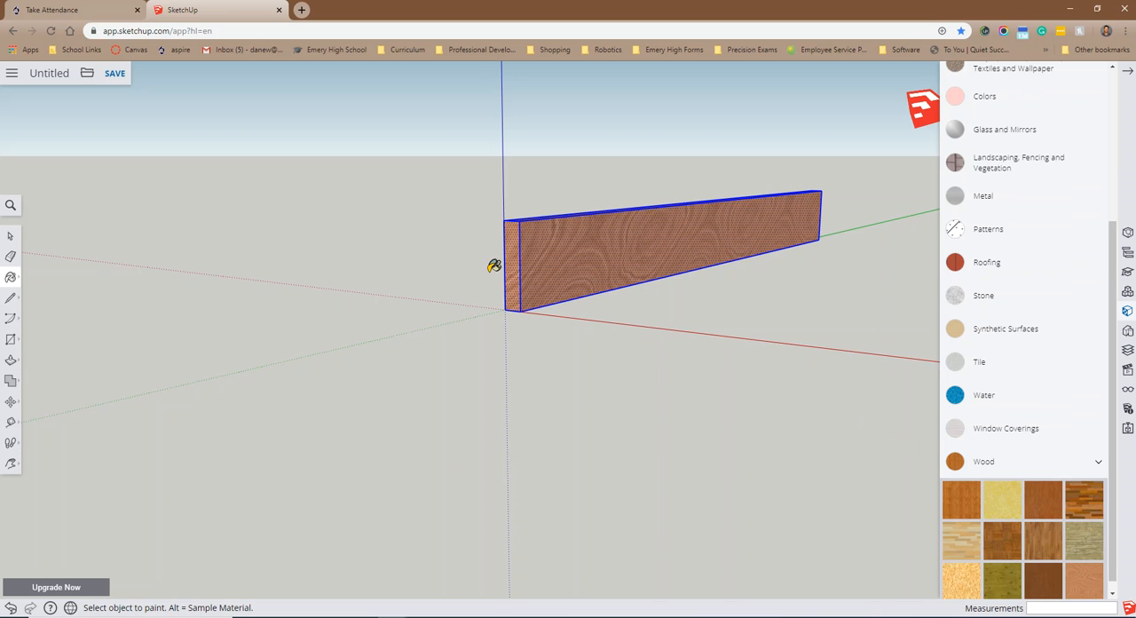
{"action": "key", "text": "o"}
{"action": "mouse_move", "coordinate": [465, 266]}
{"action": "left_mouse_down"}
{"action": "mouse_move", "coordinate": [545, 307]}
{"action": "mouse_move", "coordinate": [644, 321]}
{"action": "mouse_move", "coordinate": [740, 309]}
{"action": "mouse_move", "coordinate": [714, 258]}
{"action": "mouse_move", "coordinate": [644, 240]}
{"action": "mouse_move", "coordinate": [553, 293]}
{"action": "mouse_move", "coordinate": [481, 296]}
{"action": "mouse_move", "coordinate": [568, 266]}
{"action": "left_mouse_up"}
{"action": "key", "text": "b"}
{"action": "scroll", "coordinate": [1074, 101], "scroll_direction": "up", "scroll_amount": 5}
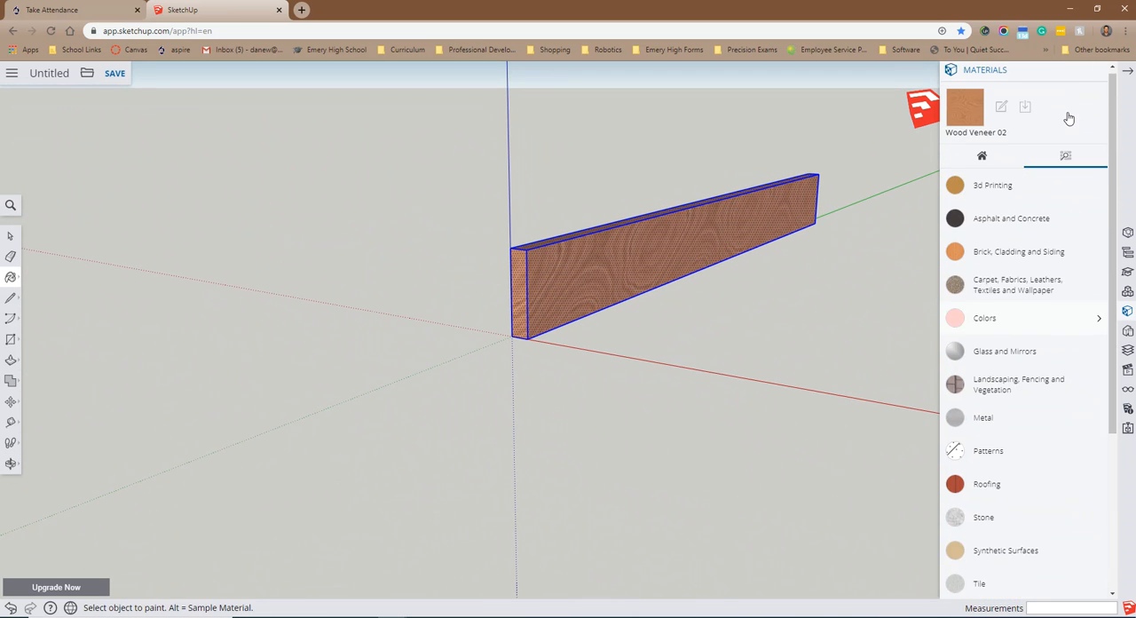
{"action": "left_click", "coordinate": [1100, 76]}
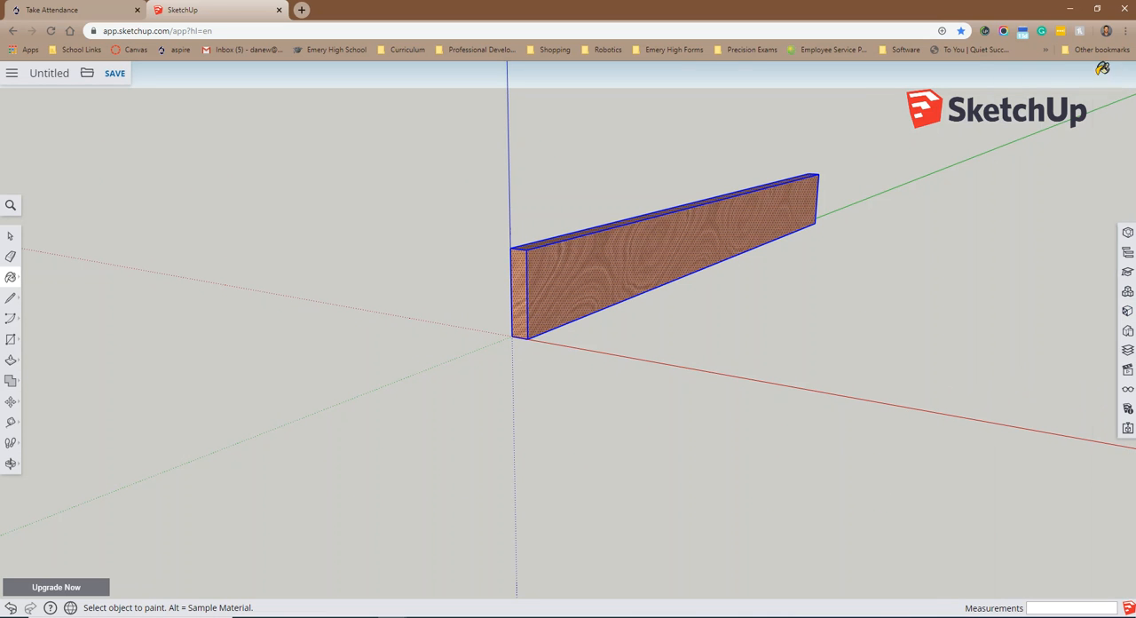
Step: Start making the selected board a component and set its definition name to 1x4x36
{"action": "left_click", "coordinate": [7, 239]}
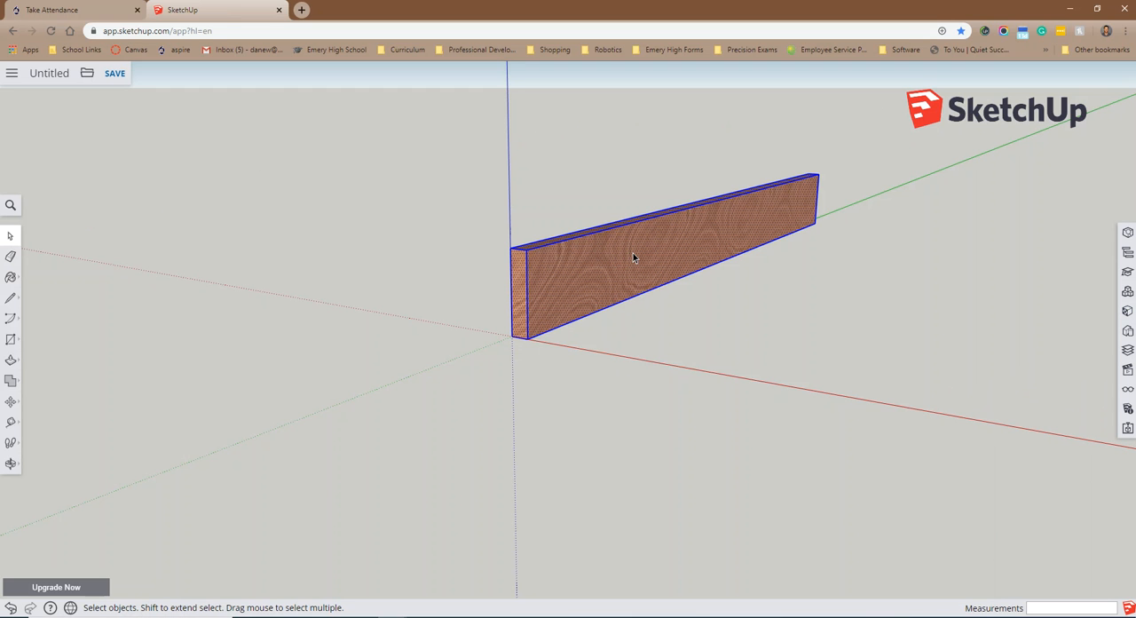
{"action": "right_click", "coordinate": [633, 258]}
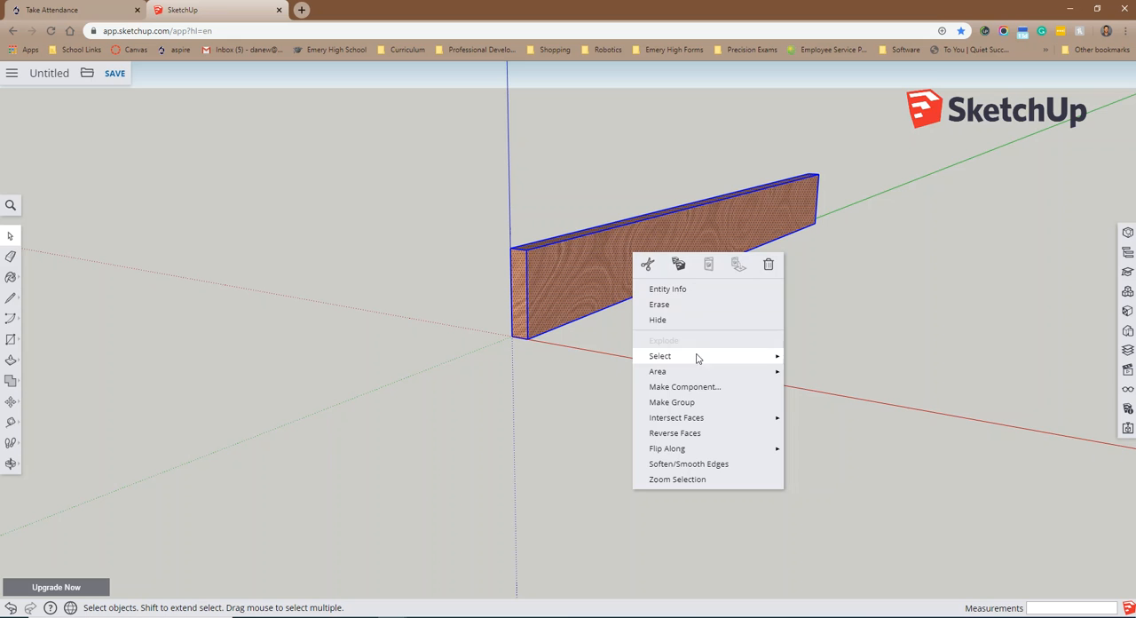
{"action": "left_click", "coordinate": [696, 387]}
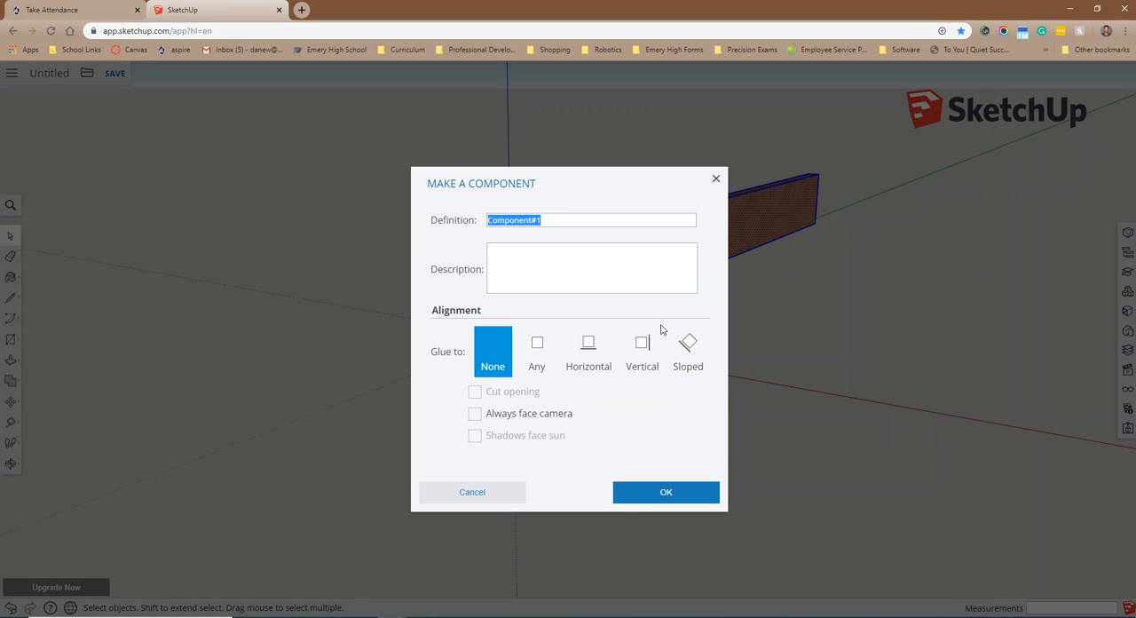
{"action": "type", "text": "1x4"}
{"action": "type", "text": "3"}
{"action": "type", "text": "\""}
{"action": "type", "text": "\""}
{"action": "left_click", "coordinate": [495, 220]}
{"action": "key", "text": "BackSpace"}
{"action": "left_click", "coordinate": [503, 220]}
{"action": "key", "text": "BackSpace"}
{"action": "left_click", "coordinate": [522, 221]}
{"action": "key", "text": "BackSpace"}
Step: Give the component the description "Pine board" and create it
{"action": "left_click", "coordinate": [547, 267]}
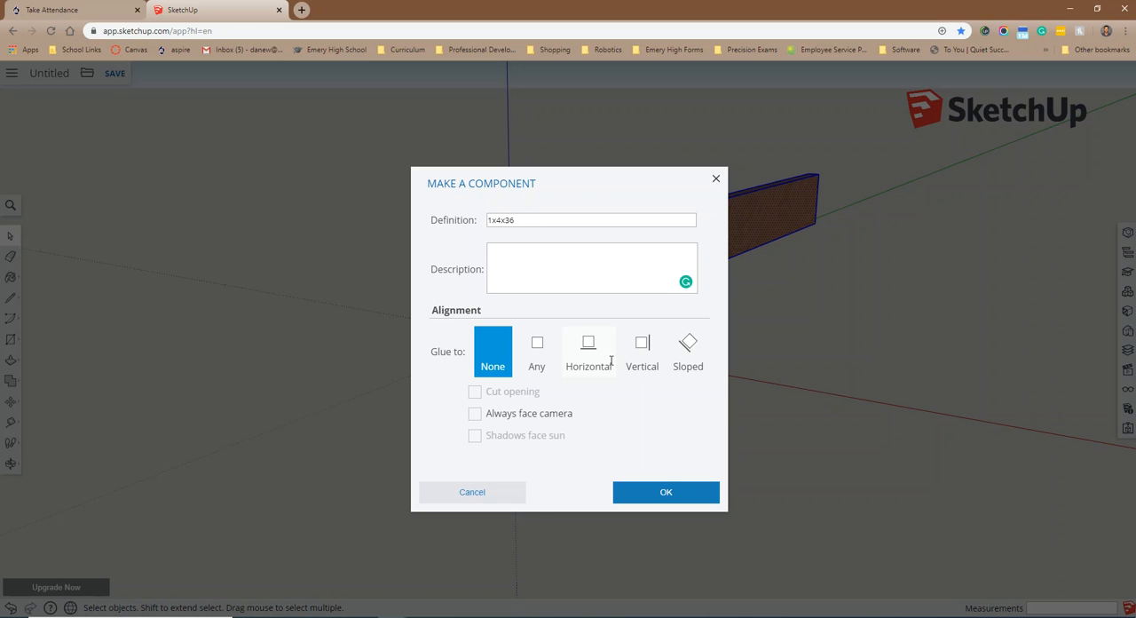
{"action": "type", "text": "Pine board"}
{"action": "left_click", "coordinate": [669, 493]}
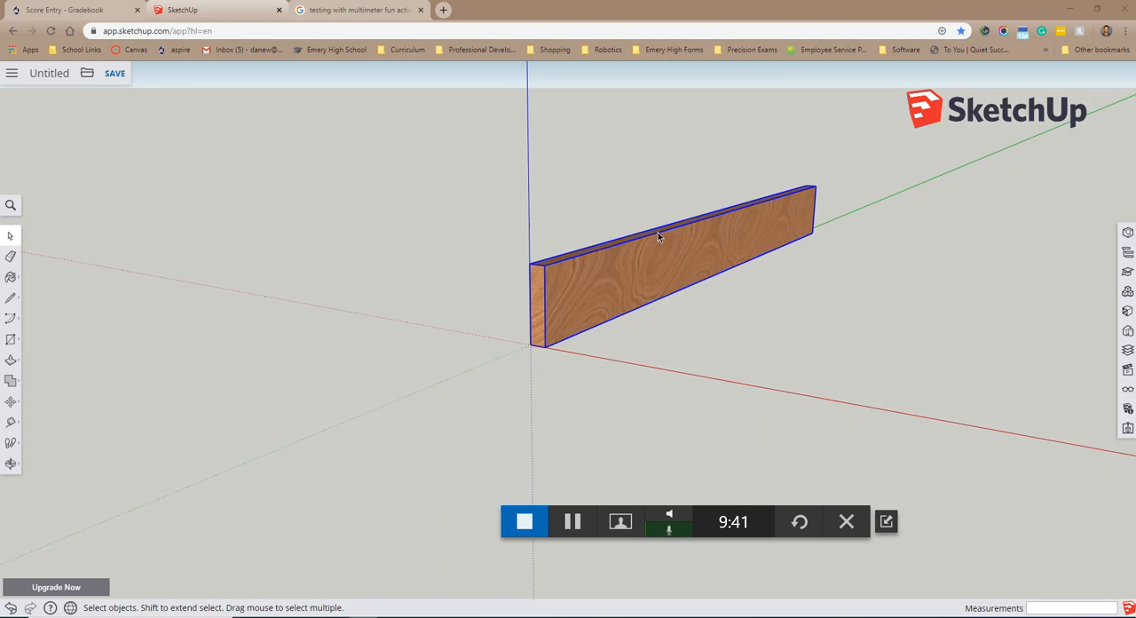
Step: Copy the board component, paste it flush against the first board's lower front corner, and start moving the copy along the red axis
{"action": "left_click", "coordinate": [844, 331]}
{"action": "left_click_drag", "start_coordinate": [855, 161], "coordinate": [433, 357]}
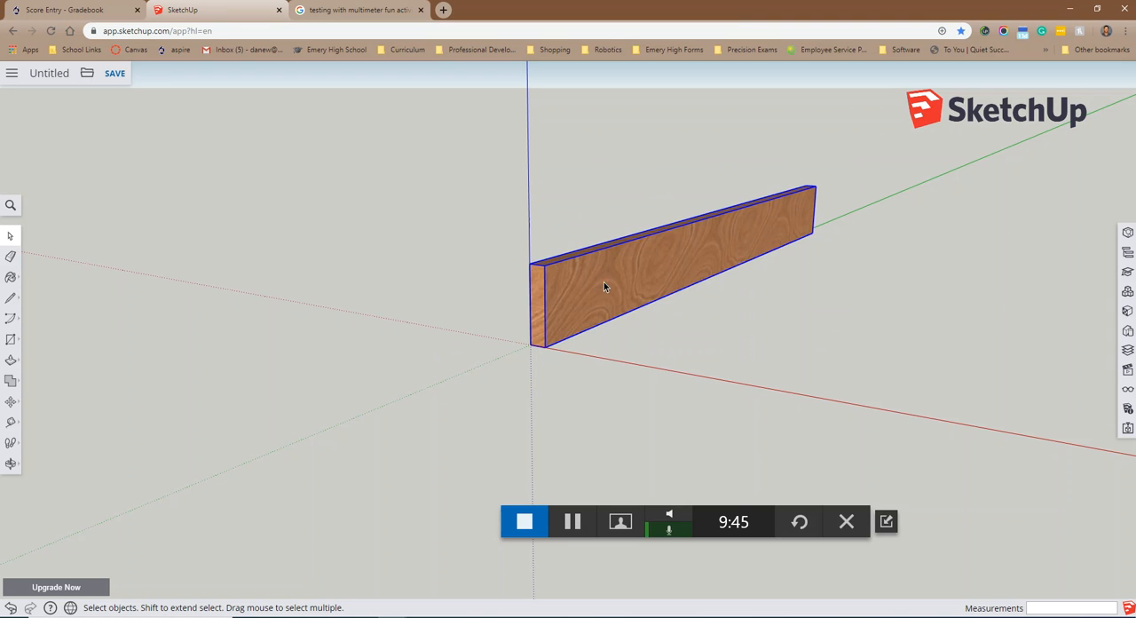
{"action": "right_click", "coordinate": [683, 238]}
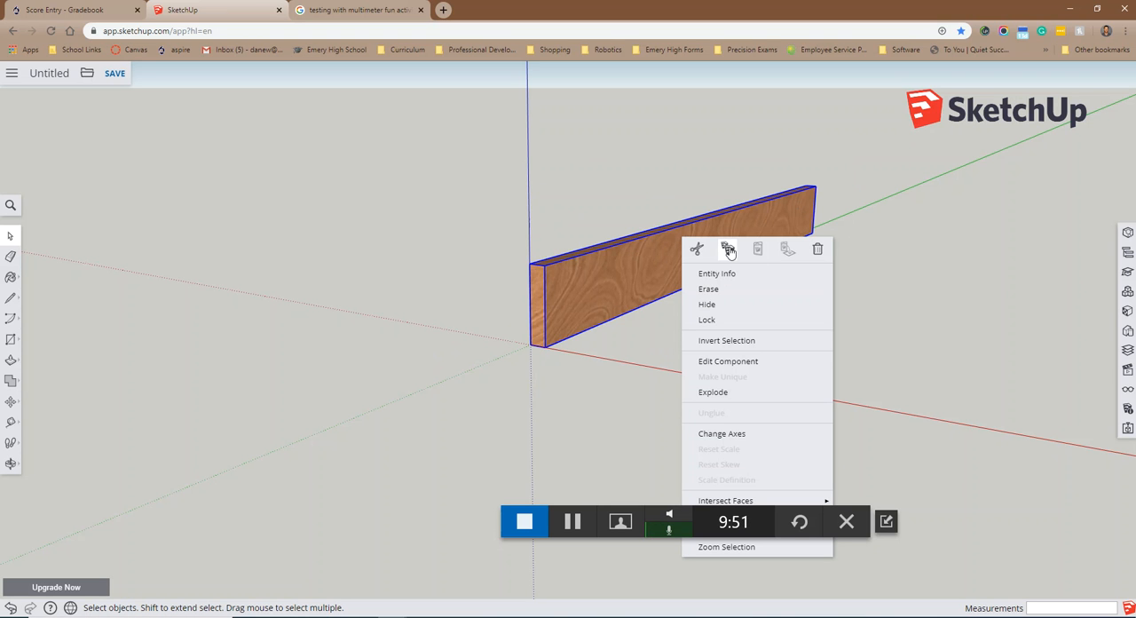
{"action": "left_click", "coordinate": [728, 250]}
{"action": "right_click", "coordinate": [694, 252]}
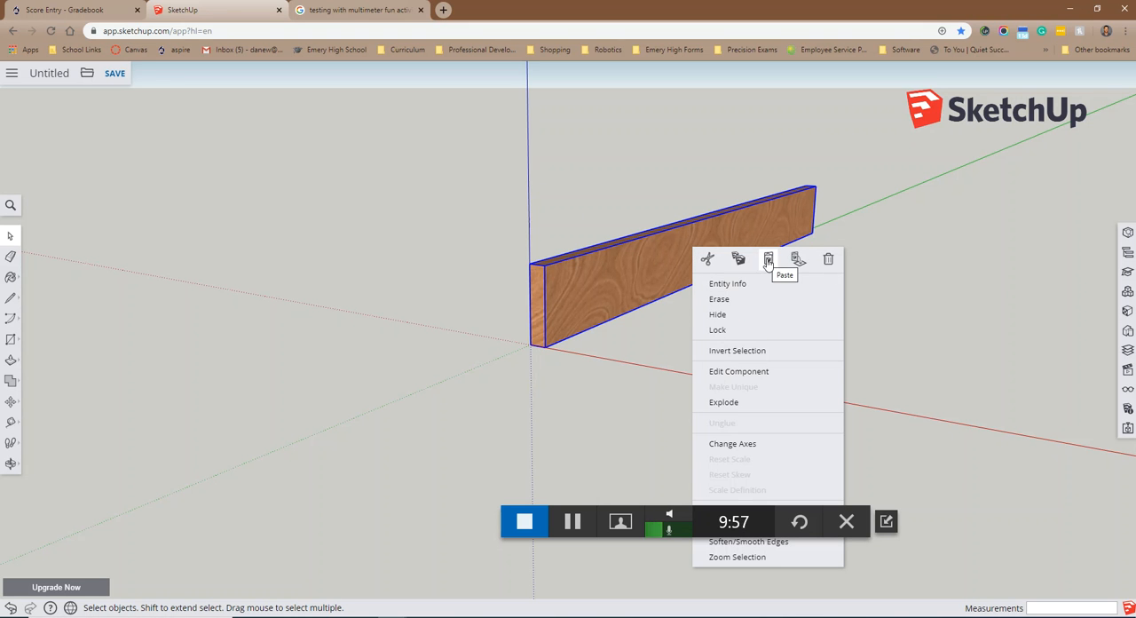
{"action": "left_click", "coordinate": [768, 259]}
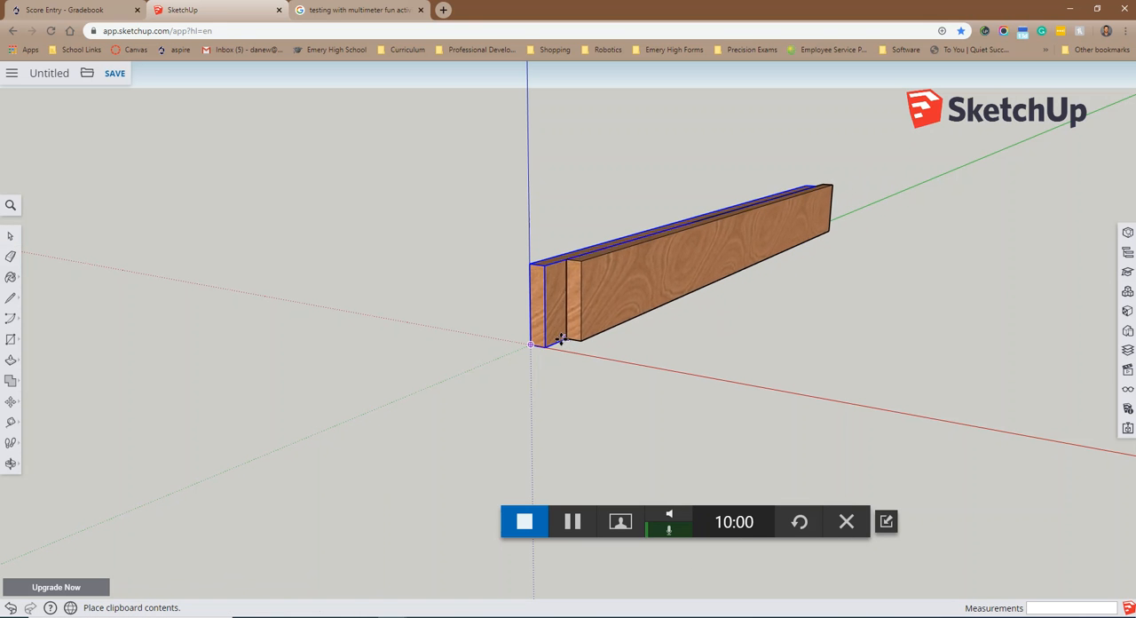
{"action": "scroll", "coordinate": [546, 346], "scroll_direction": "up", "scroll_amount": 3}
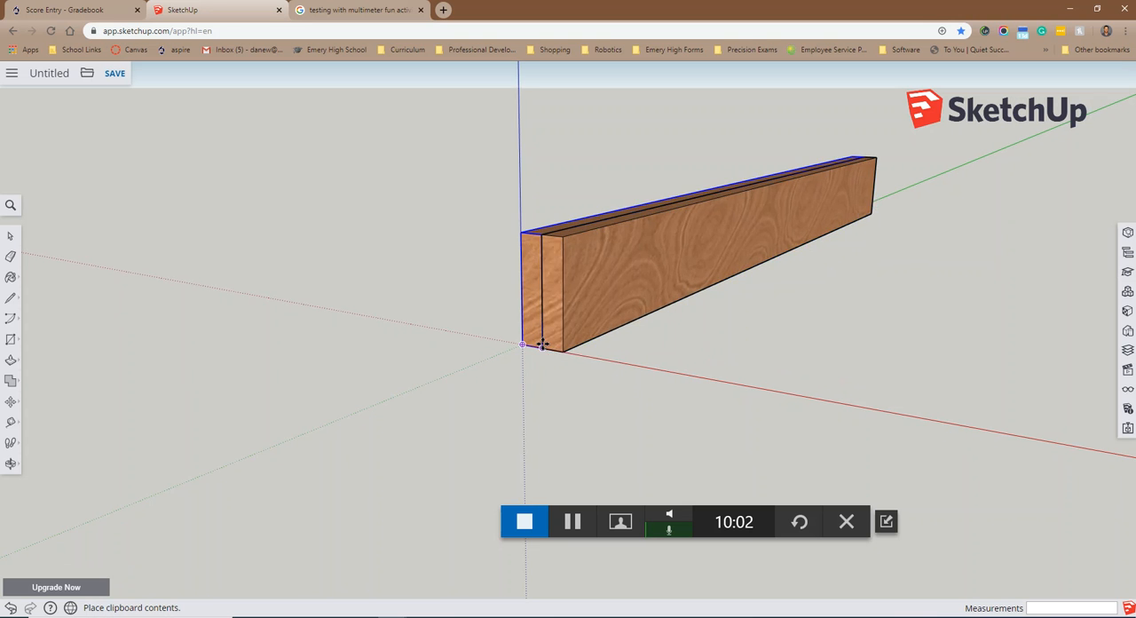
{"action": "scroll", "coordinate": [543, 346], "scroll_direction": "up", "scroll_amount": 2}
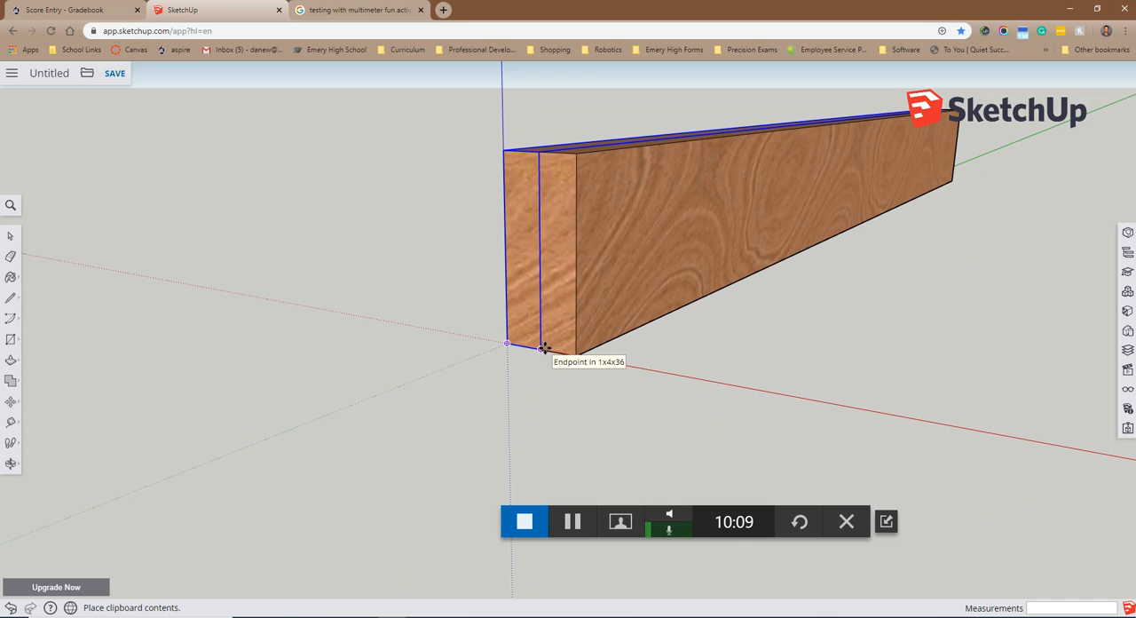
{"action": "left_click", "coordinate": [545, 348]}
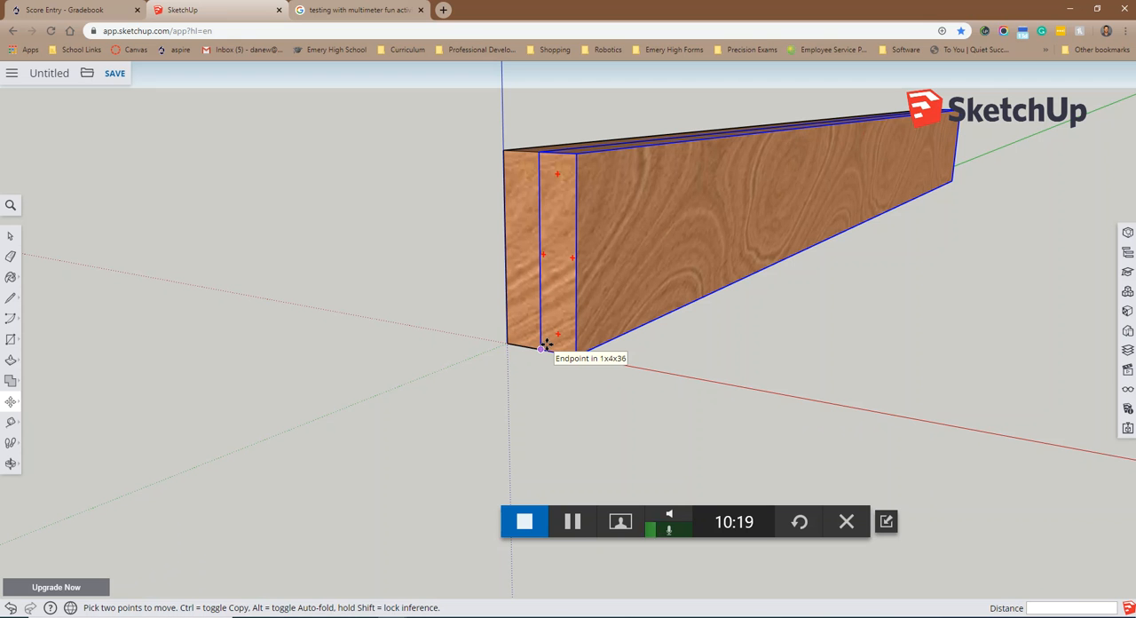
{"action": "left_click", "coordinate": [543, 346]}
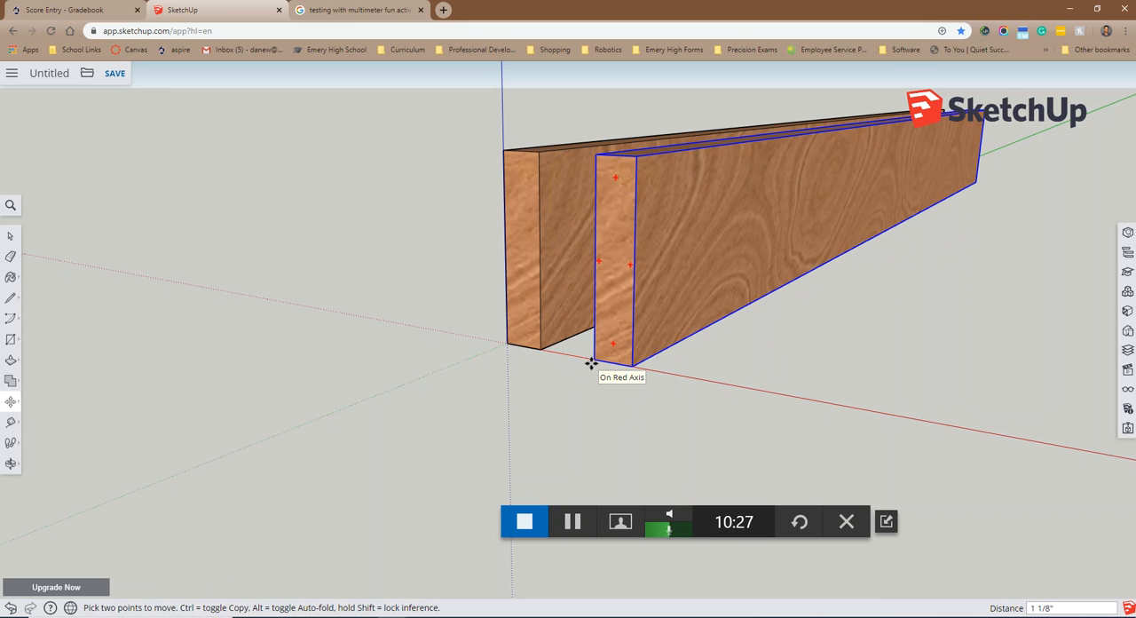
Step: Switch to IMG_9847.JPG in Photos and draw over the two base board ends and both arrows of the 30-inch front width
{"action": "mouse_move", "coordinate": [1134, 68]}
{"action": "left_mouse_down"}
{"action": "mouse_move", "coordinate": [913, 69]}
{"action": "mouse_move", "coordinate": [520, 35]}
{"action": "left_mouse_up"}
{"action": "left_click", "coordinate": [832, 25]}
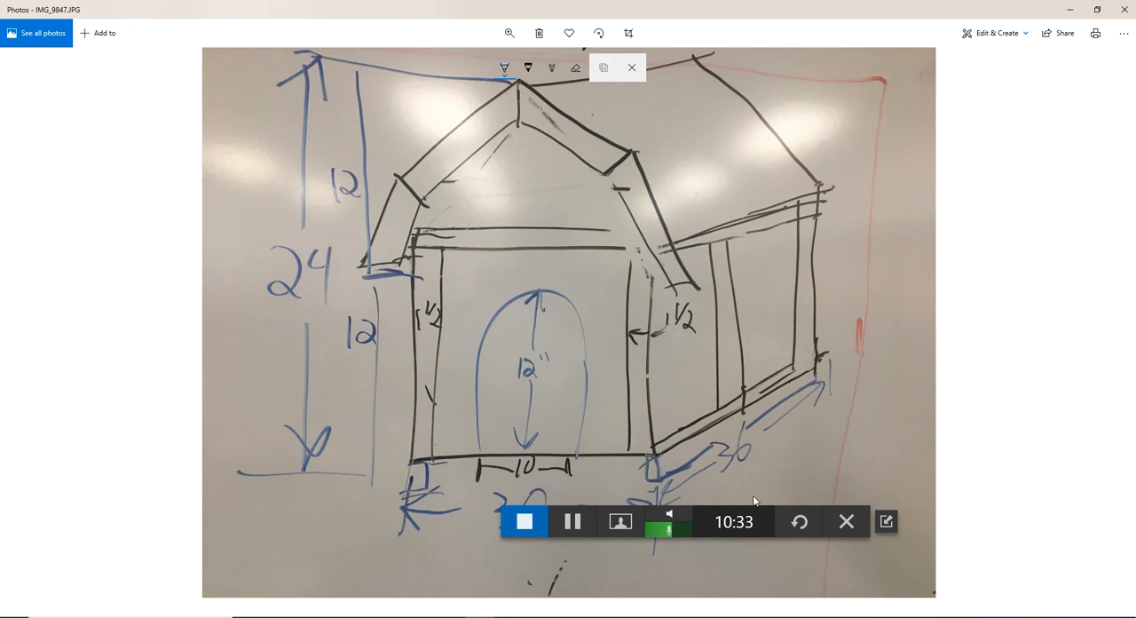
{"action": "left_click_drag", "start_coordinate": [757, 512], "coordinate": [1135, 557]}
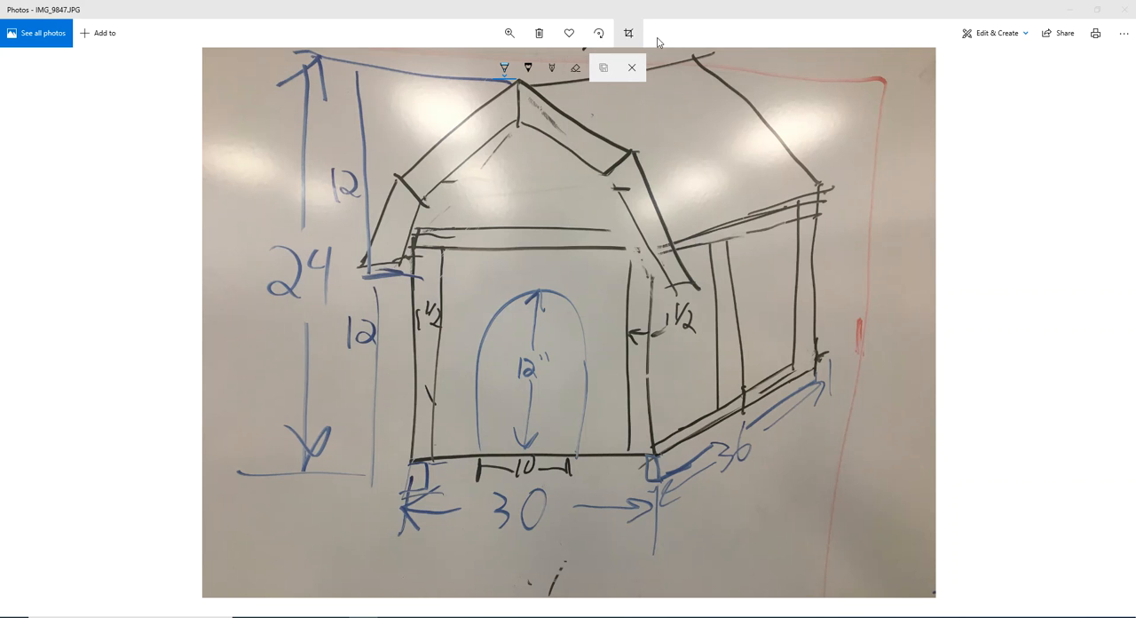
{"action": "left_click", "coordinate": [1007, 37]}
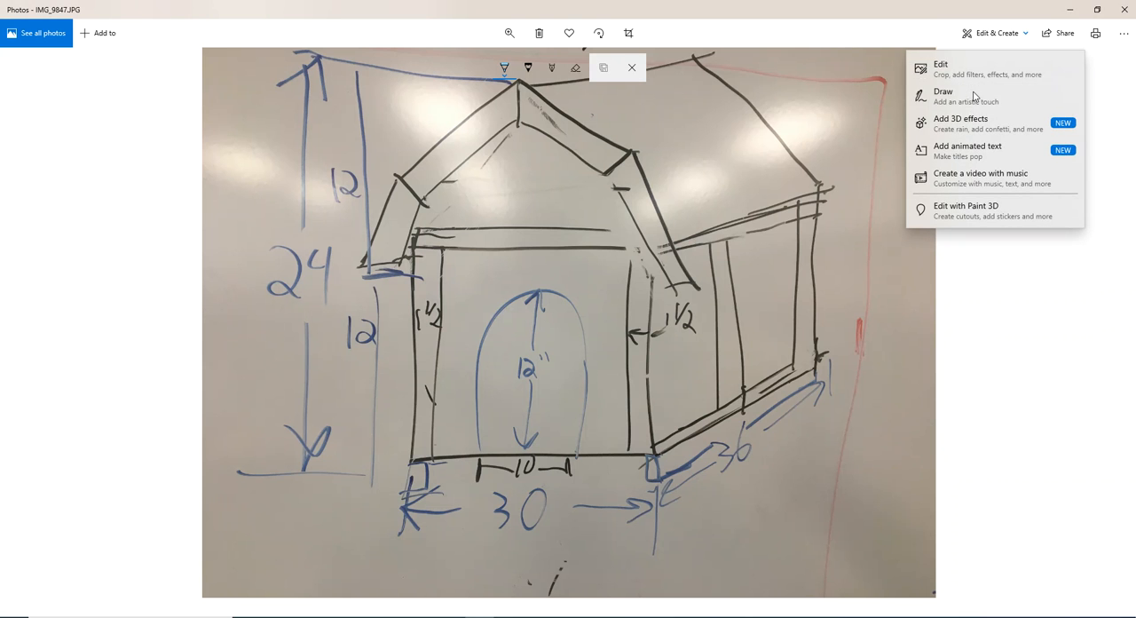
{"action": "left_click", "coordinate": [972, 97]}
{"action": "left_click_drag", "start_coordinate": [409, 470], "coordinate": [402, 490]}
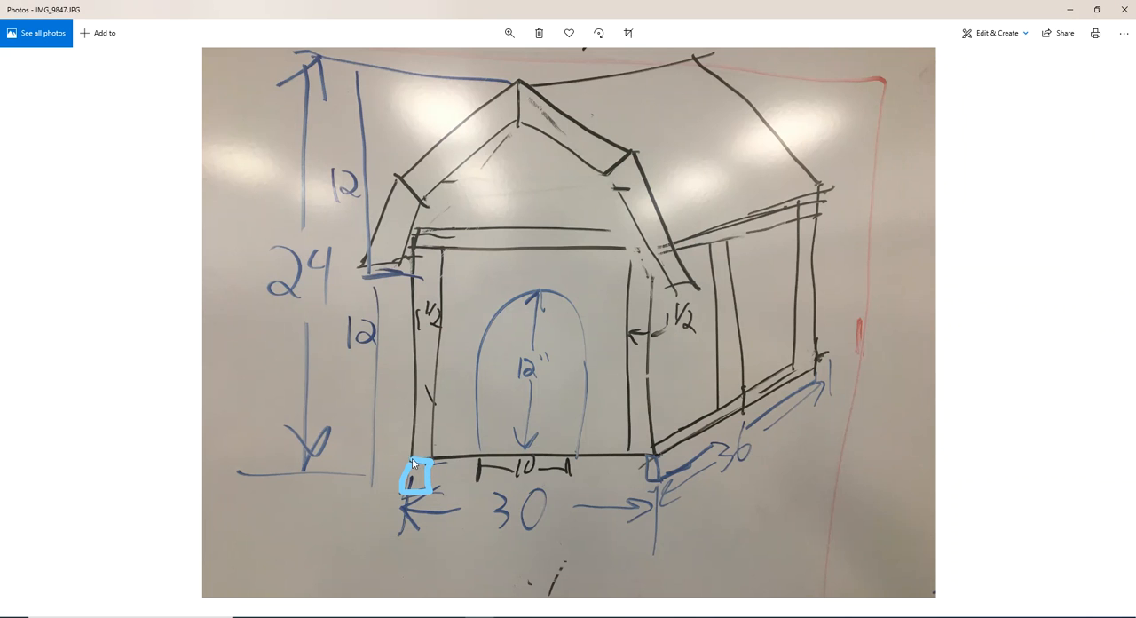
{"action": "mouse_move", "coordinate": [649, 454]}
{"action": "left_mouse_down"}
{"action": "mouse_move", "coordinate": [647, 479]}
{"action": "mouse_move", "coordinate": [659, 488]}
{"action": "mouse_move", "coordinate": [660, 475]}
{"action": "left_mouse_up"}
{"action": "mouse_move", "coordinate": [568, 505]}
{"action": "left_mouse_down"}
{"action": "mouse_move", "coordinate": [632, 502]}
{"action": "mouse_move", "coordinate": [626, 523]}
{"action": "left_mouse_up"}
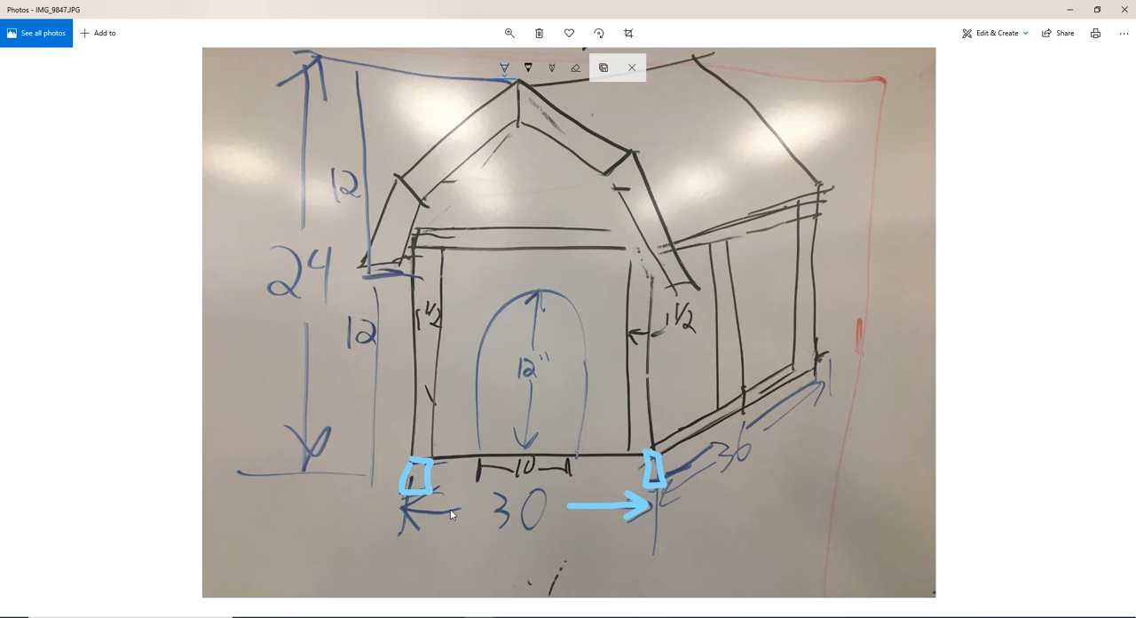
{"action": "mouse_move", "coordinate": [457, 508]}
{"action": "left_mouse_down"}
{"action": "mouse_move", "coordinate": [402, 503]}
{"action": "mouse_move", "coordinate": [415, 520]}
{"action": "left_mouse_up"}
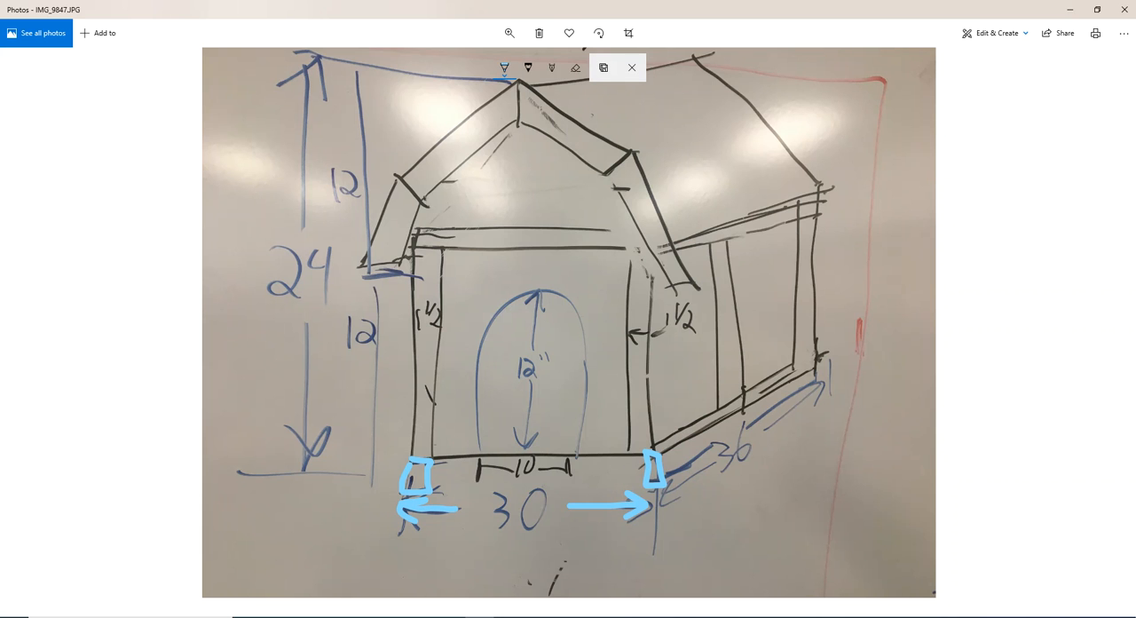
{"action": "mouse_move", "coordinate": [396, 617]}
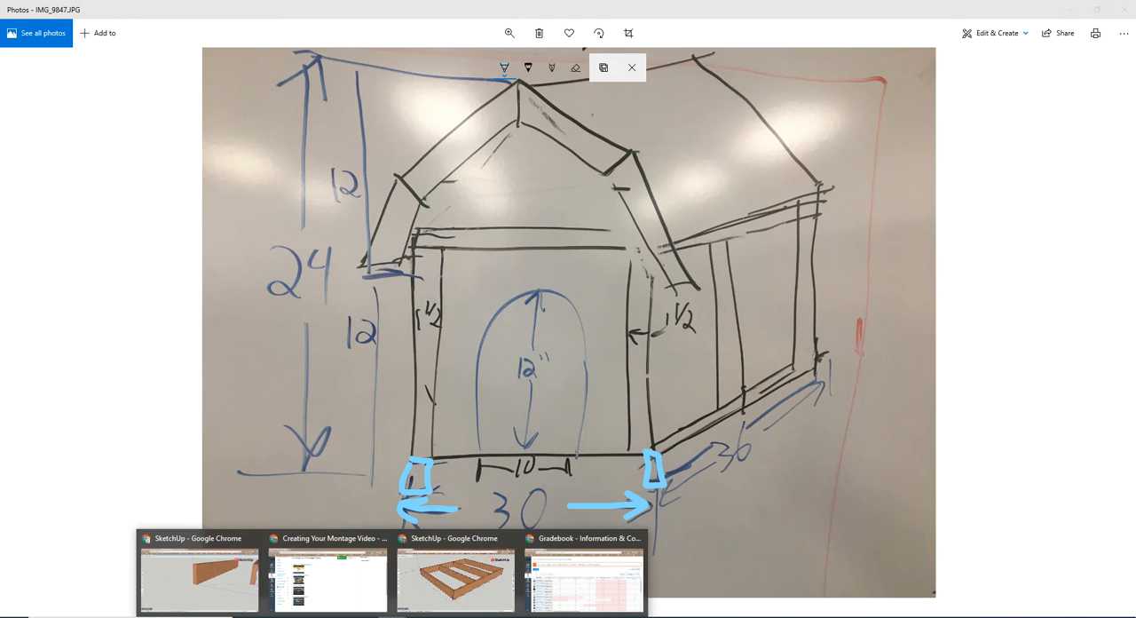
{"action": "left_click", "coordinate": [200, 573]}
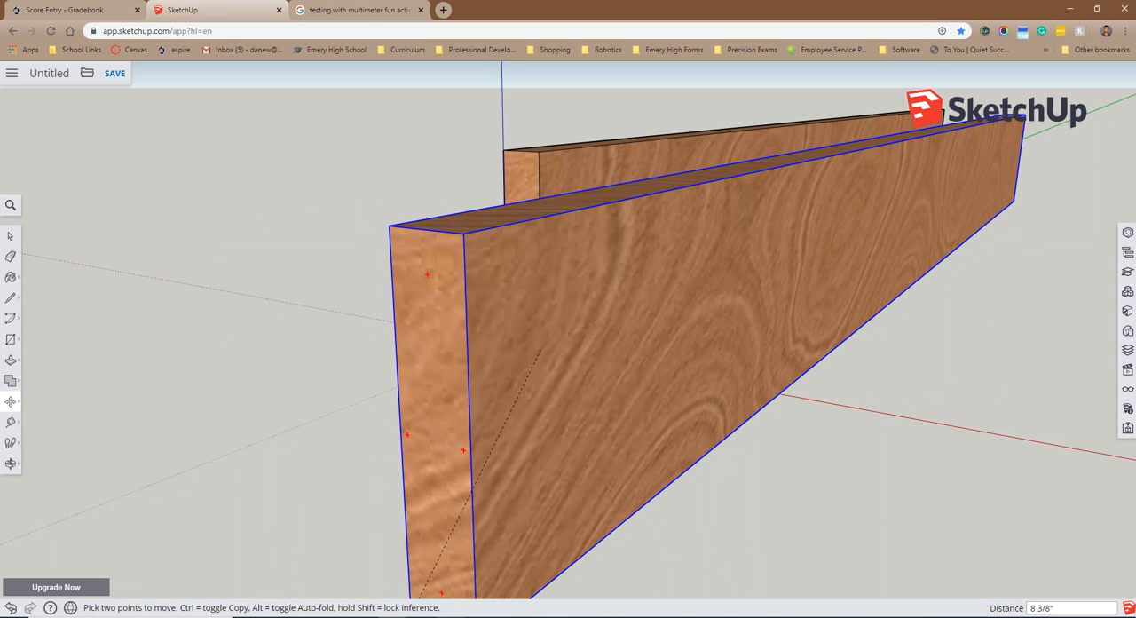
{"action": "left_click", "coordinate": [480, 617]}
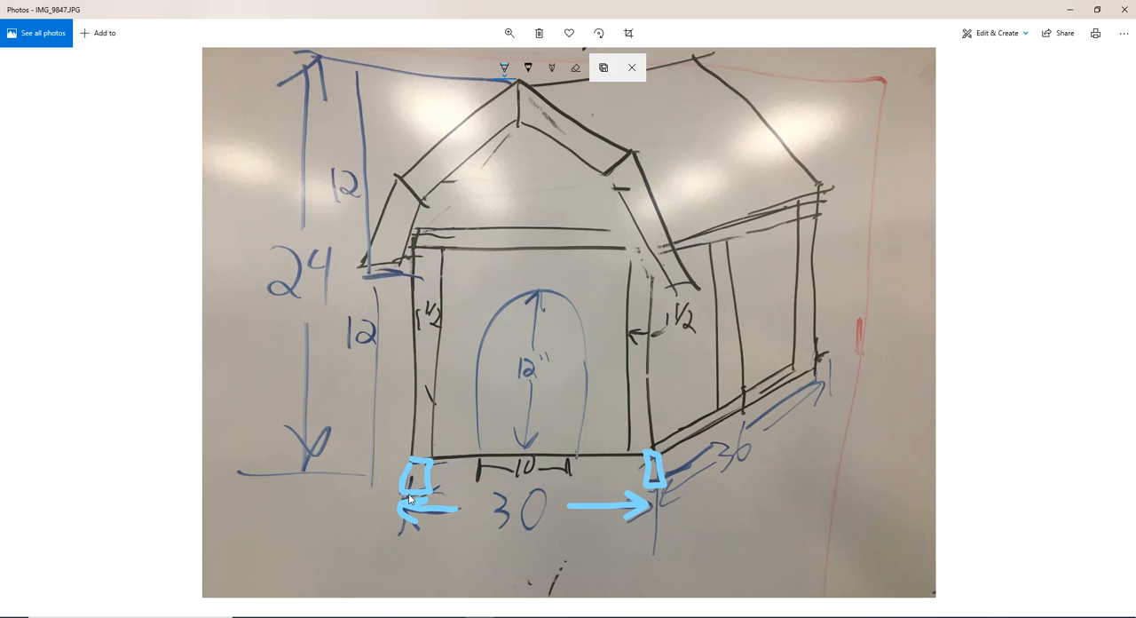
Step: Open Calculator and add the thicknesses of the two side boards, 0.75 + 0.75
{"action": "left_click", "coordinate": [131, 617]}
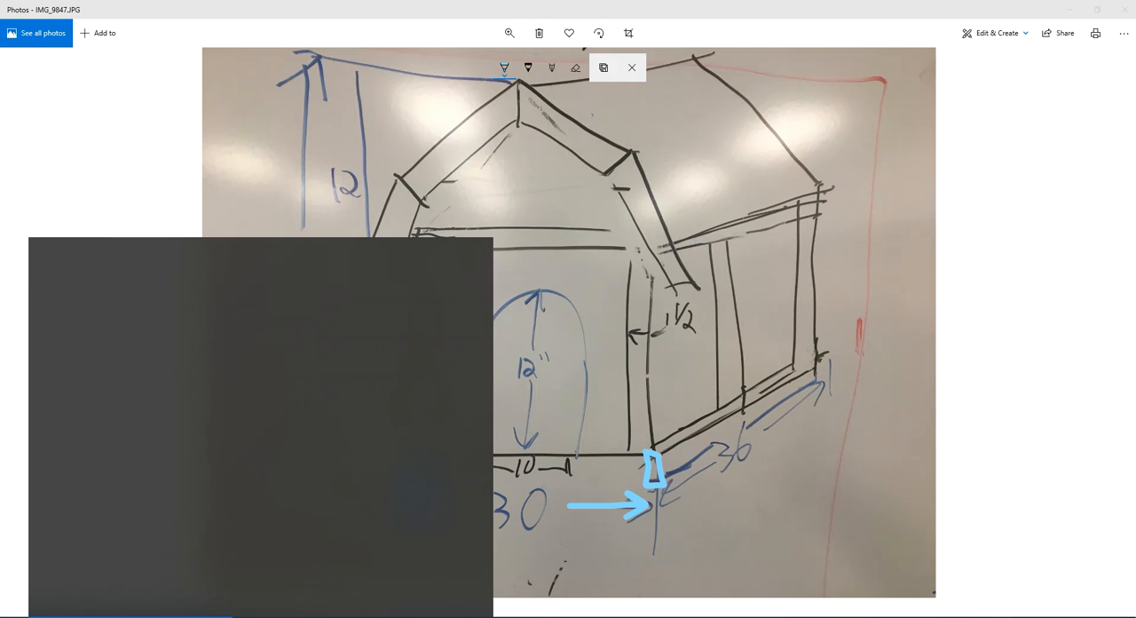
{"action": "type", "text": "calc"}
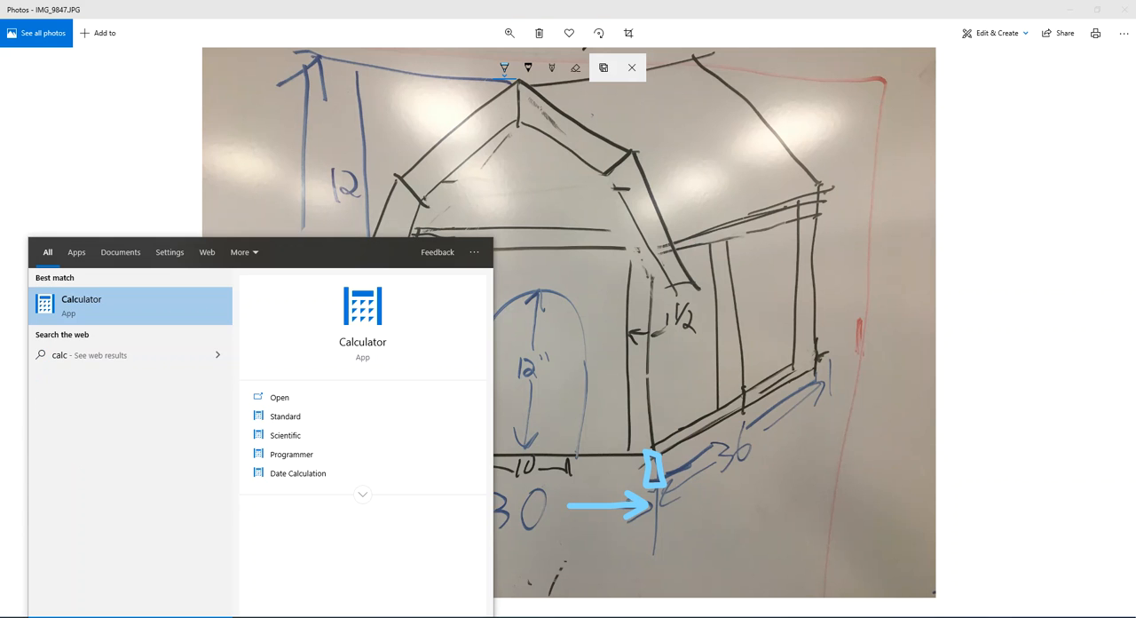
{"action": "key", "text": "Escape"}
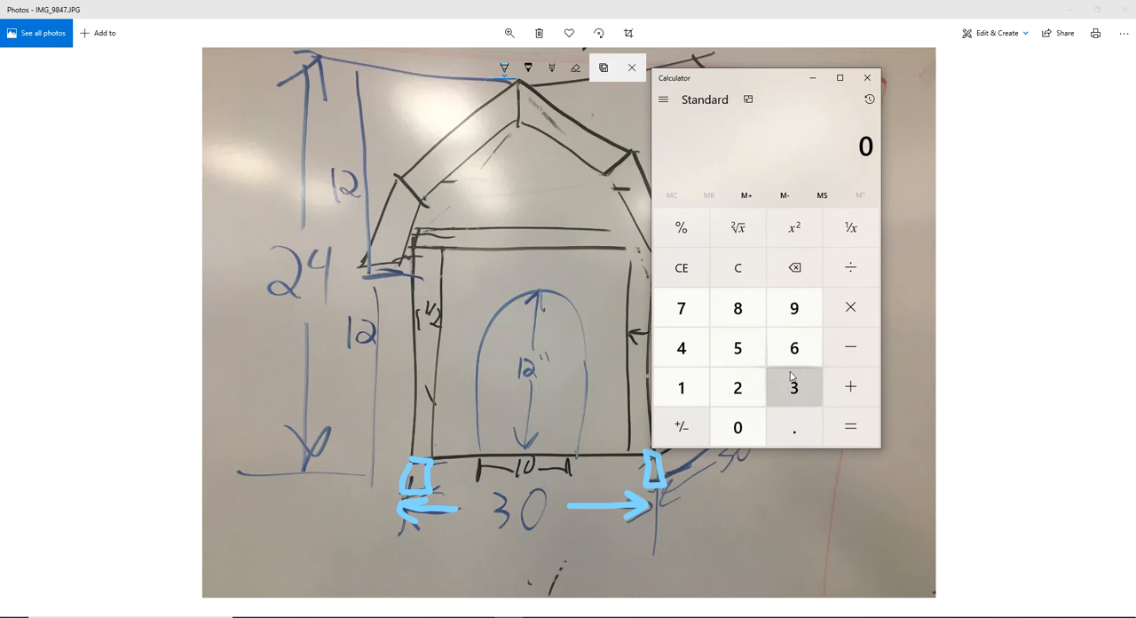
{"action": "left_click", "coordinate": [794, 427]}
{"action": "left_click", "coordinate": [681, 309]}
{"action": "left_click", "coordinate": [729, 351]}
{"action": "left_click", "coordinate": [854, 387]}
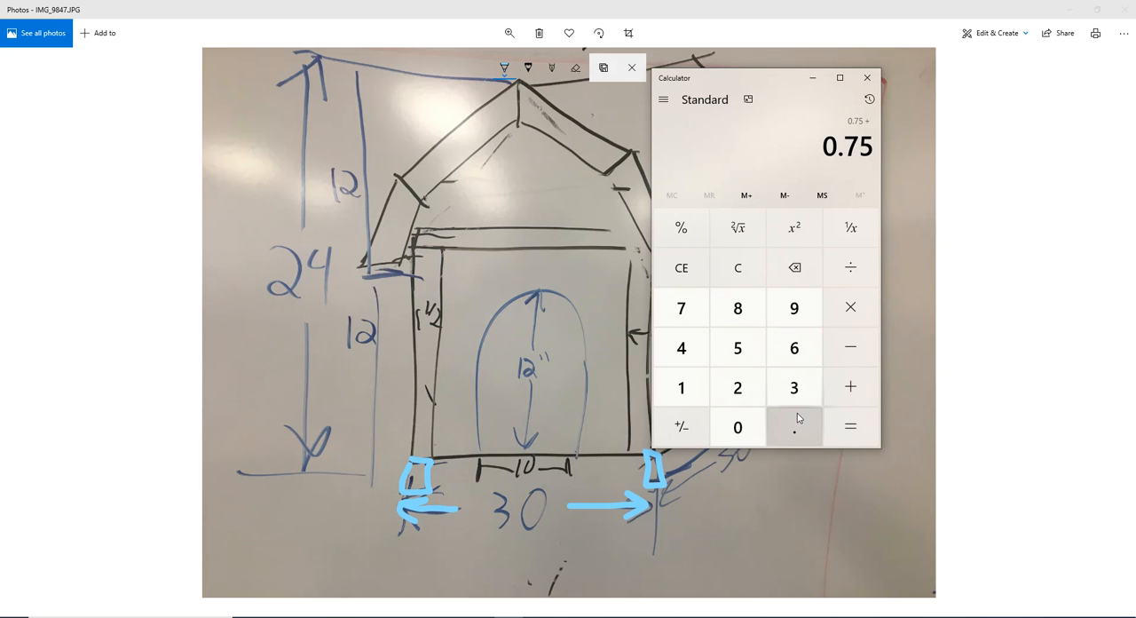
{"action": "left_click", "coordinate": [794, 427]}
{"action": "left_click", "coordinate": [676, 307]}
{"action": "left_click", "coordinate": [736, 351]}
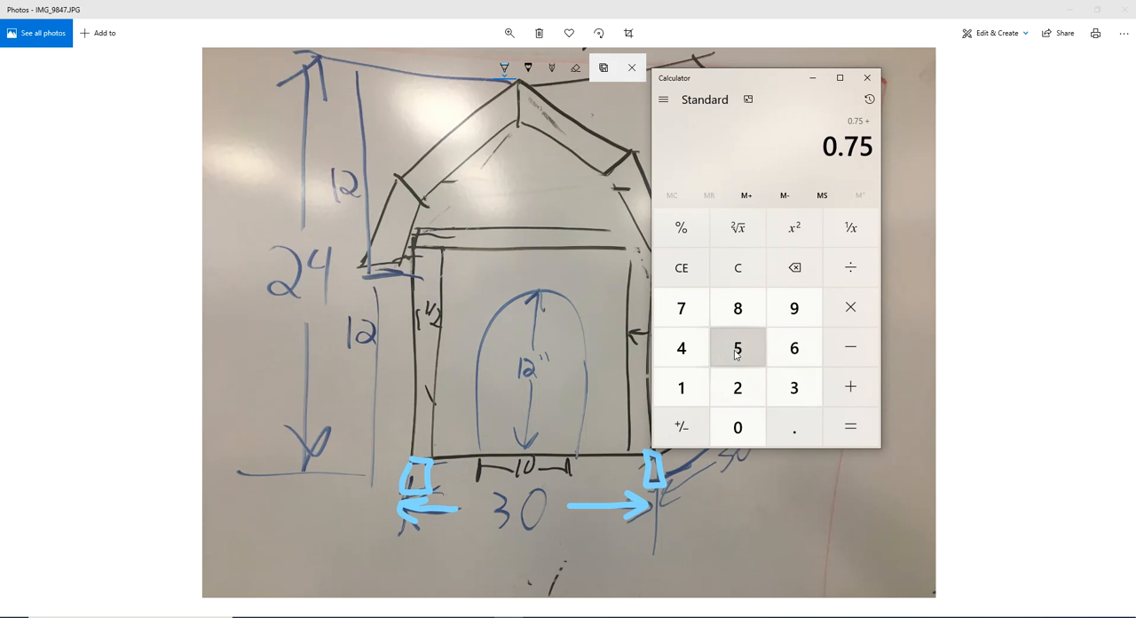
{"action": "left_click", "coordinate": [847, 424]}
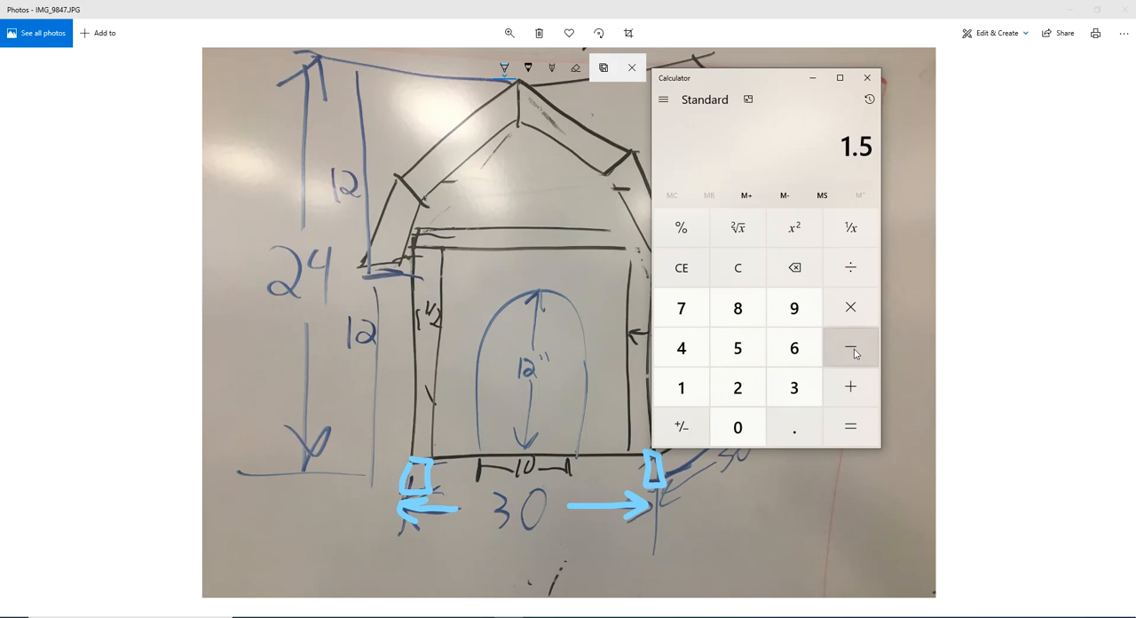
Step: Work out the difference between the combined board thickness and the 30-inch width, and minimize Calculator
{"action": "left_click", "coordinate": [794, 387]}
{"action": "left_click", "coordinate": [738, 426]}
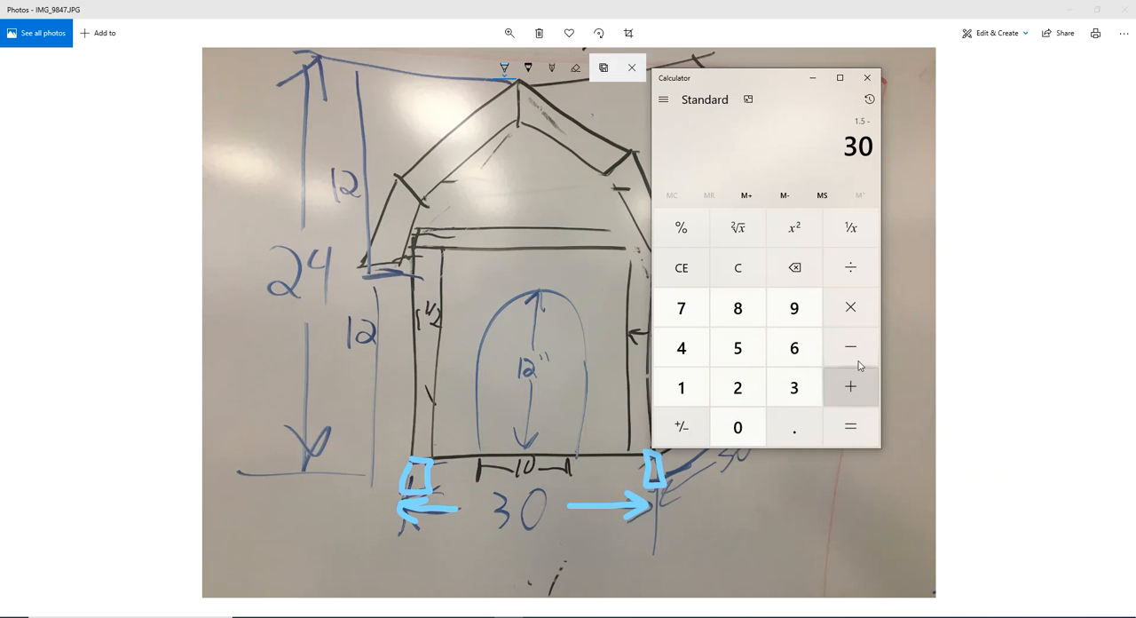
{"action": "left_click", "coordinate": [854, 426]}
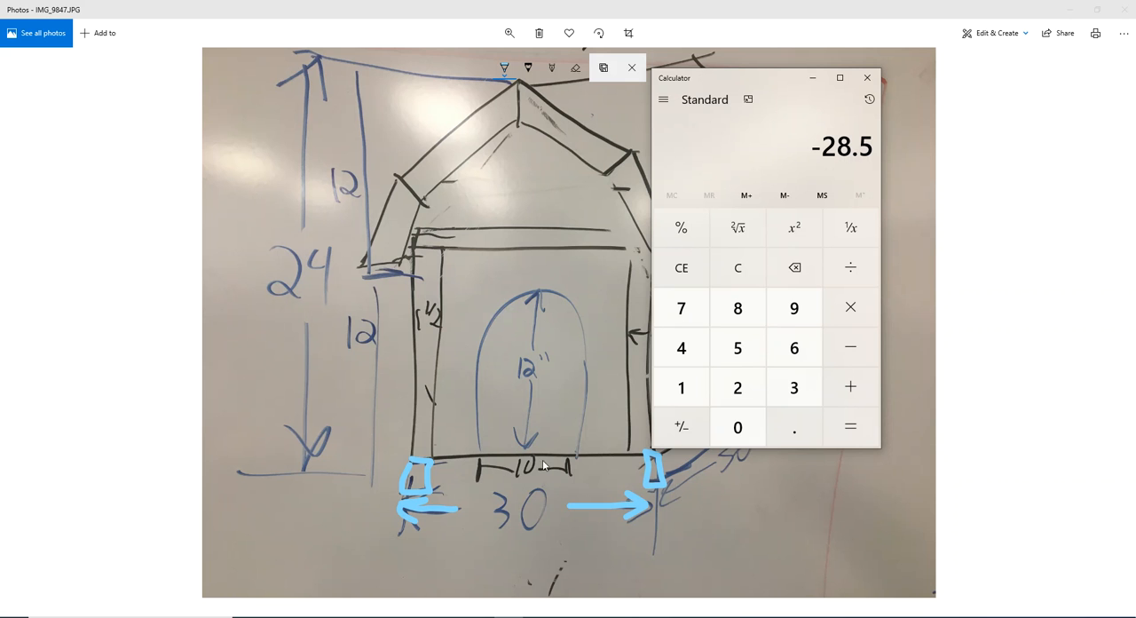
{"action": "left_click", "coordinate": [813, 80]}
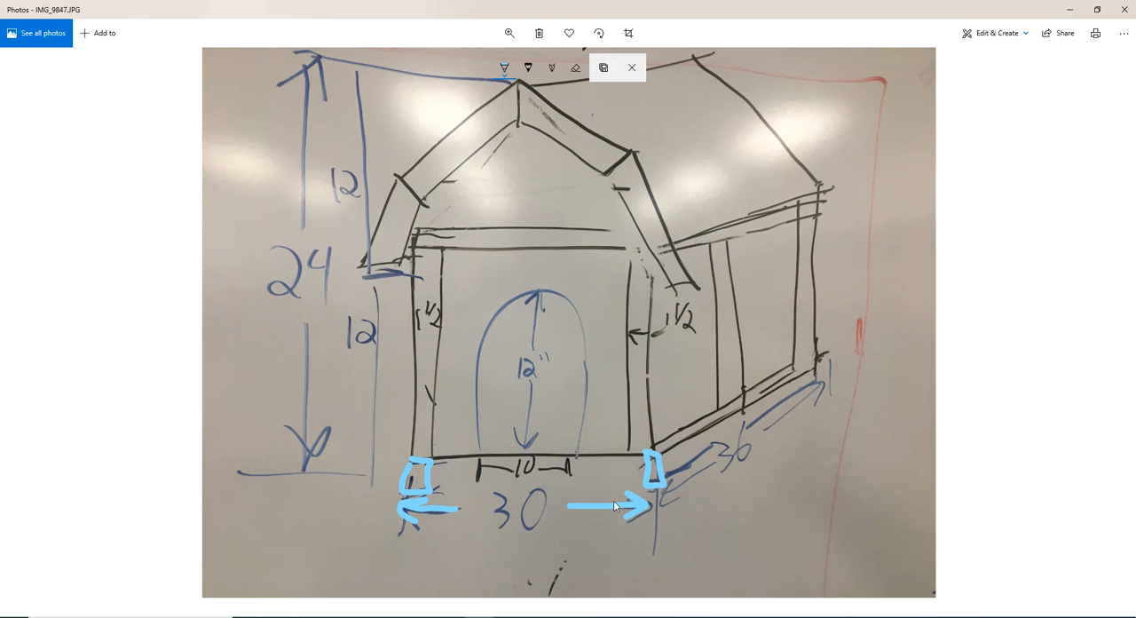
Step: Switch back to SketchUp and finish moving the board copy 28.5 inches along the red axis
{"action": "mouse_move", "coordinate": [393, 616]}
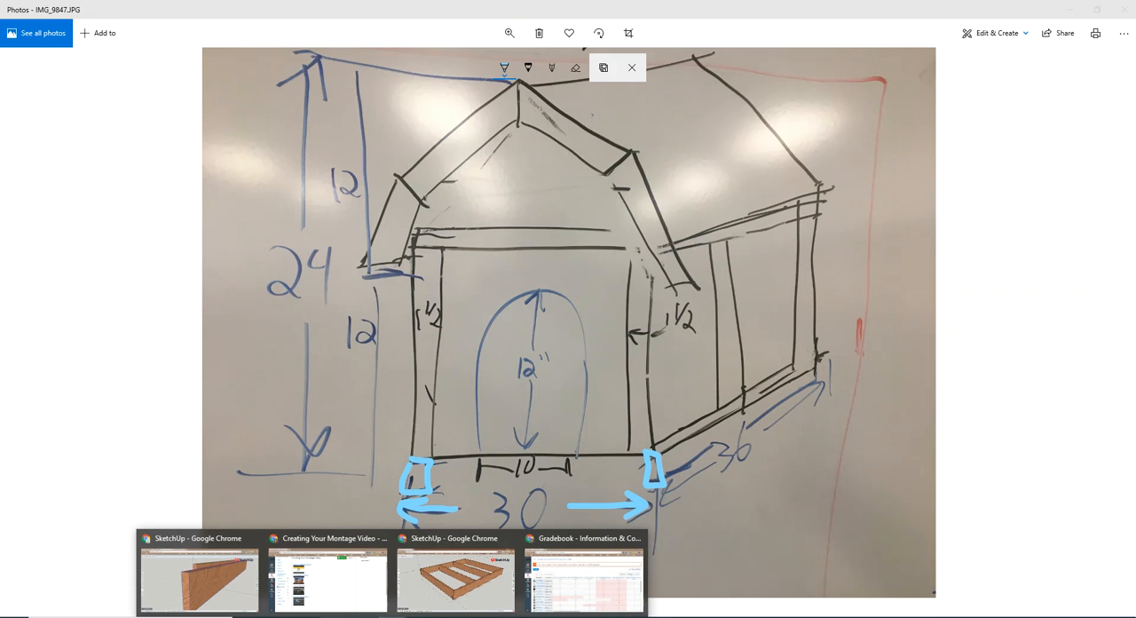
{"action": "left_click", "coordinate": [217, 585]}
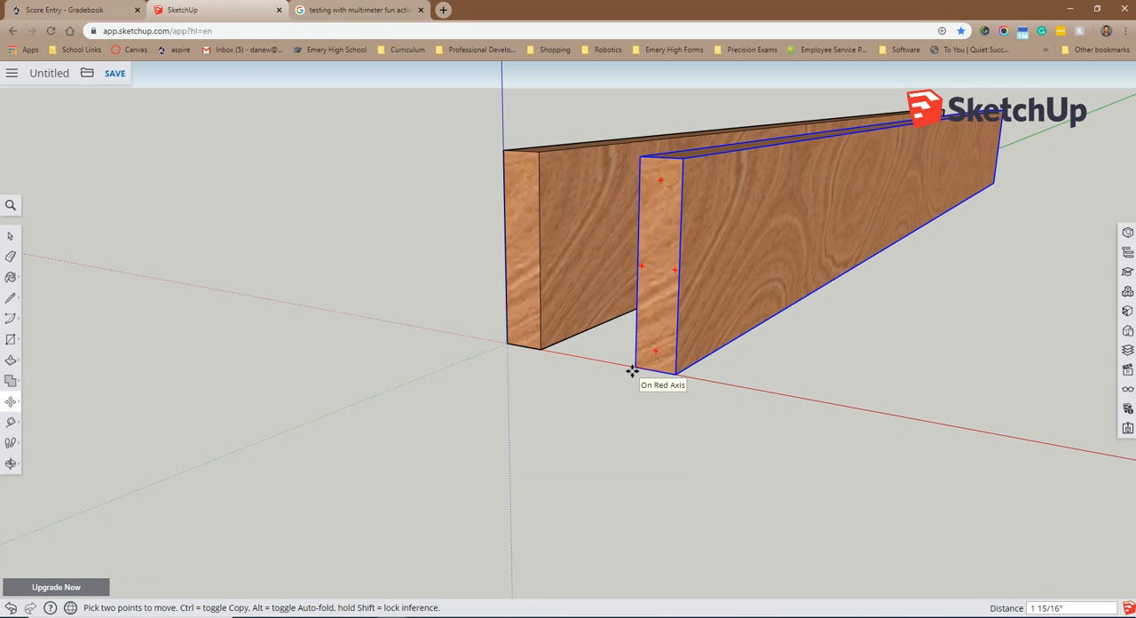
{"action": "type", "text": "28.5"}
{"action": "key", "text": "Return"}
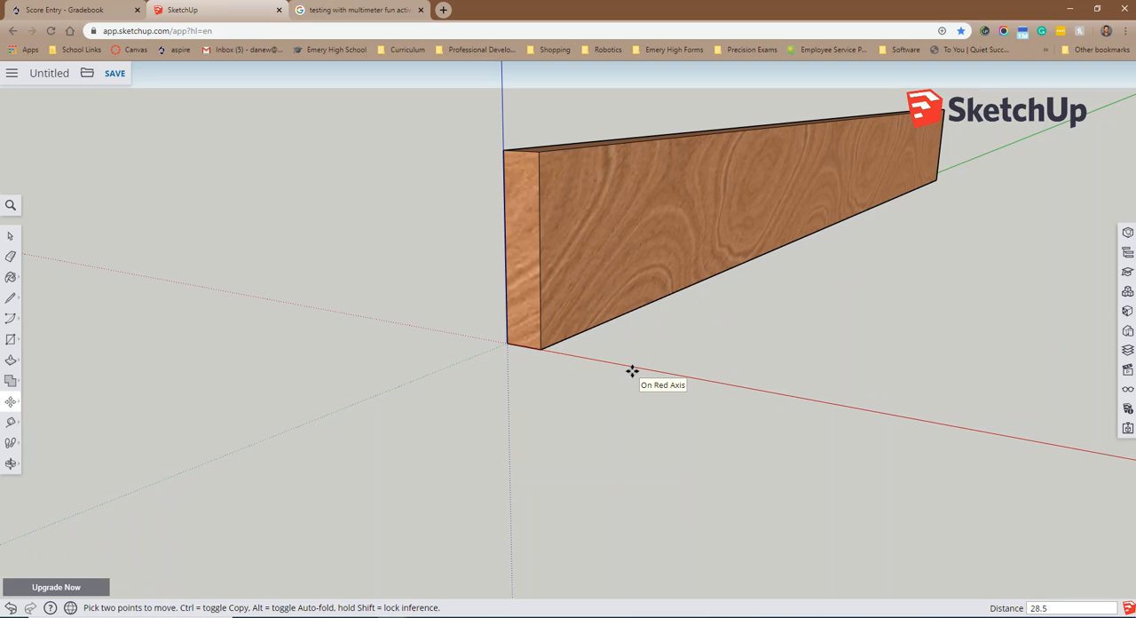
Step: Examine the spacing of the two parallel boards from a raised angle and deselect the moved copy
{"action": "left_click", "coordinate": [10, 236]}
{"action": "scroll", "coordinate": [1012, 381], "scroll_direction": "down", "scroll_amount": 5}
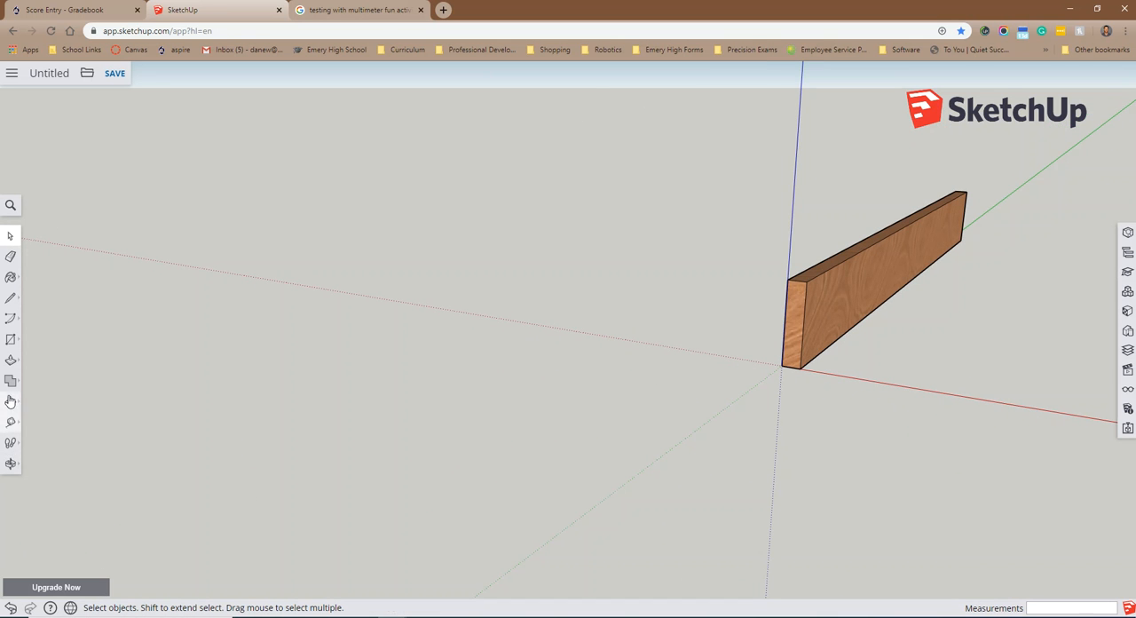
{"action": "left_click", "coordinate": [12, 463]}
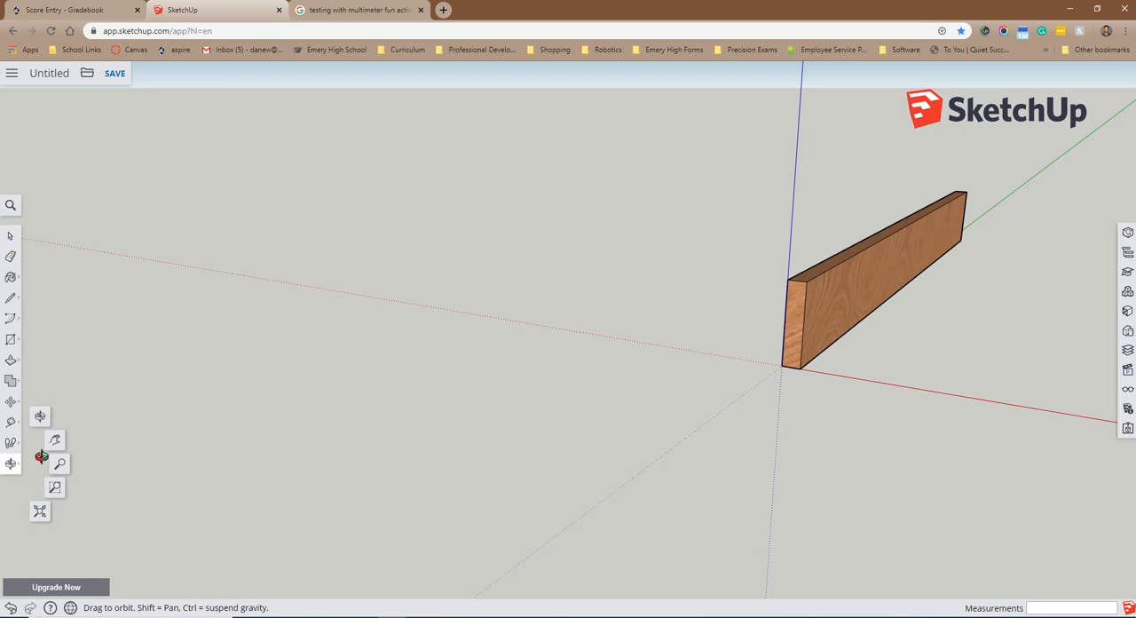
{"action": "left_click", "coordinate": [55, 443]}
{"action": "left_click_drag", "start_coordinate": [944, 417], "coordinate": [541, 359]}
{"action": "scroll", "coordinate": [541, 358], "scroll_direction": "down", "scroll_amount": 5}
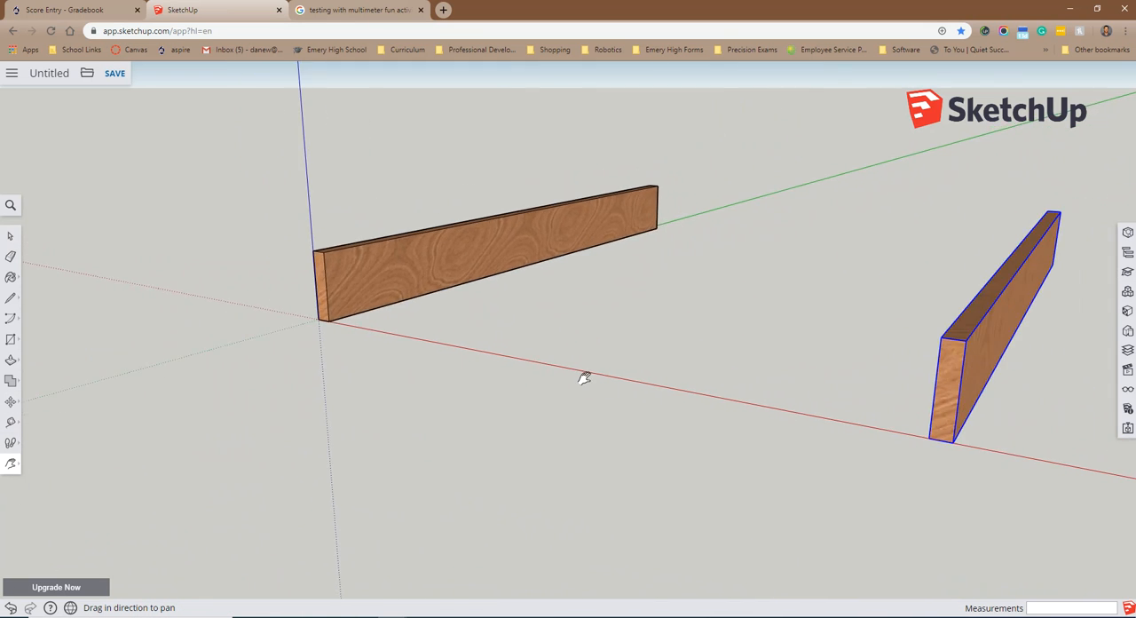
{"action": "key", "text": "o"}
{"action": "left_click_drag", "start_coordinate": [902, 374], "coordinate": [633, 443]}
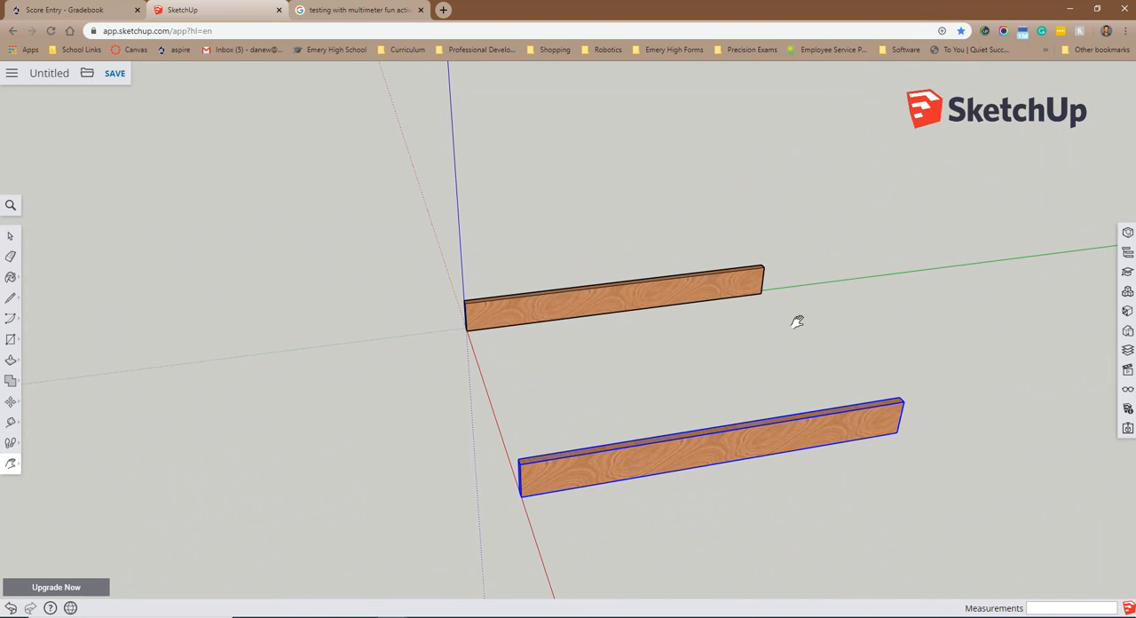
{"action": "left_click_drag", "start_coordinate": [611, 347], "coordinate": [887, 463]}
{"action": "key", "text": "h"}
{"action": "left_click", "coordinate": [10, 236]}
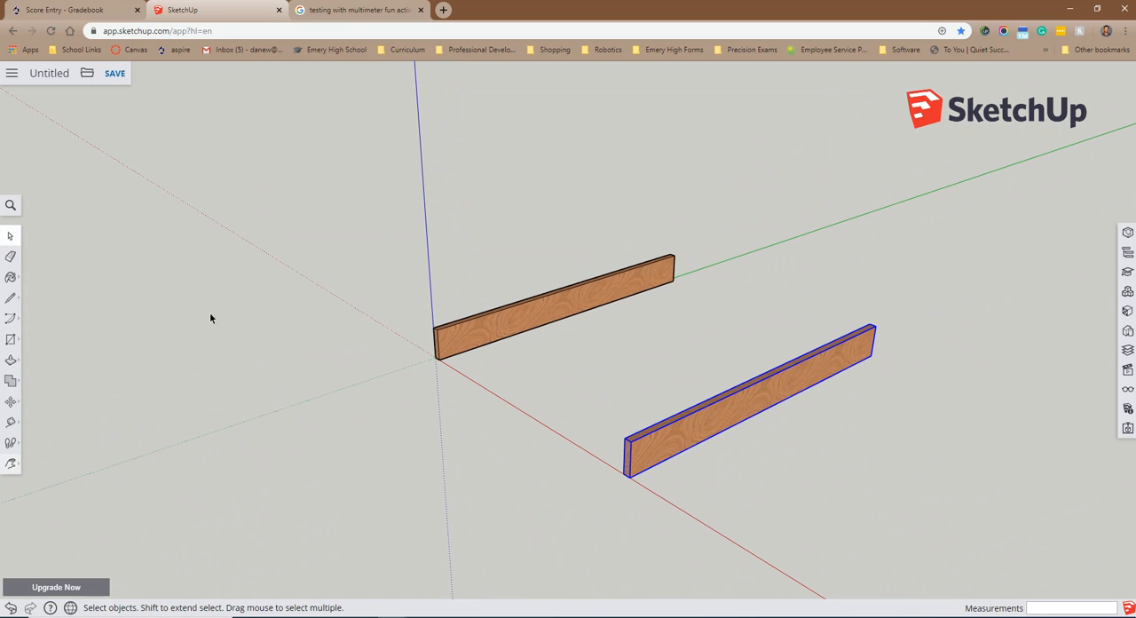
{"action": "left_click", "coordinate": [857, 504]}
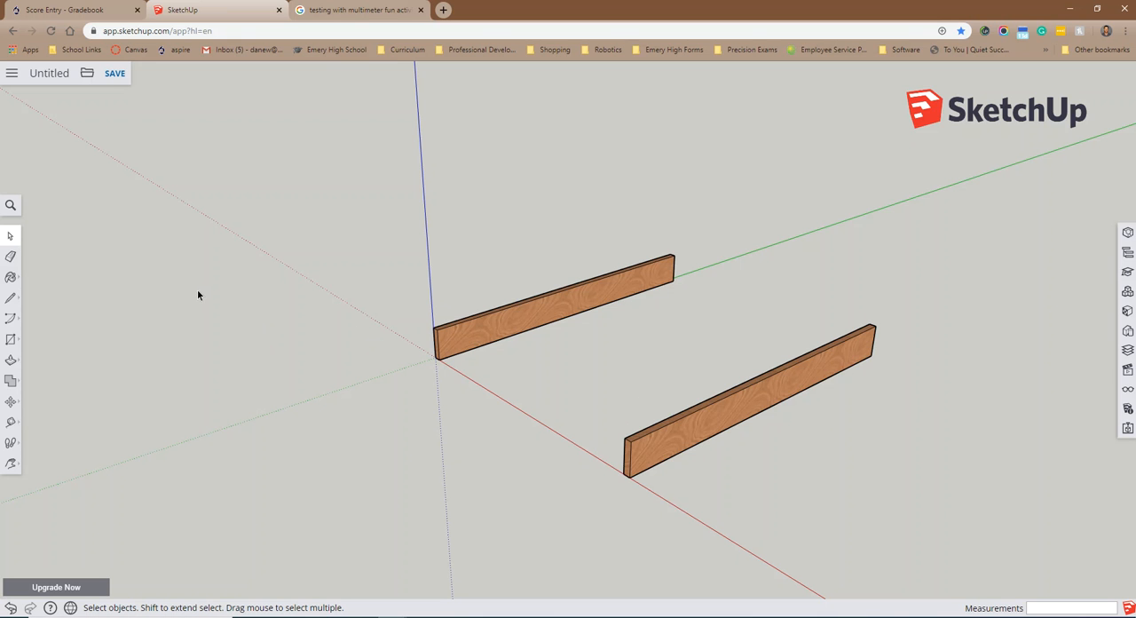
Step: Draw a line up the first board's inner front edge and continue it 3/4" along the top edge of the inner face
{"action": "left_click", "coordinate": [11, 299]}
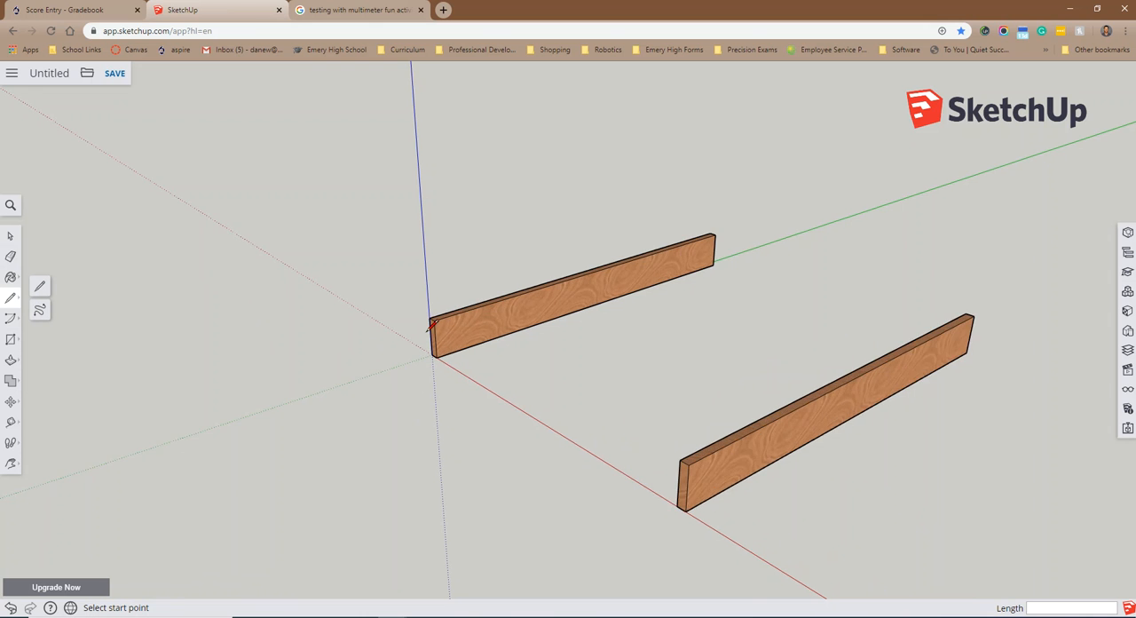
{"action": "scroll", "coordinate": [455, 364], "scroll_direction": "up", "scroll_amount": 5}
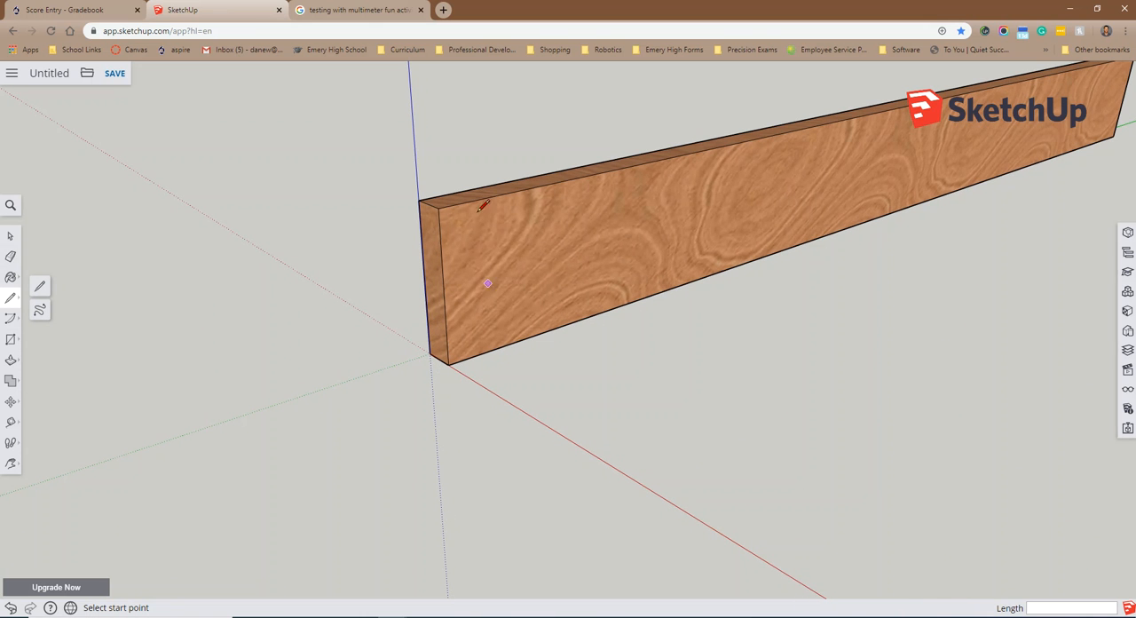
{"action": "left_click", "coordinate": [449, 364]}
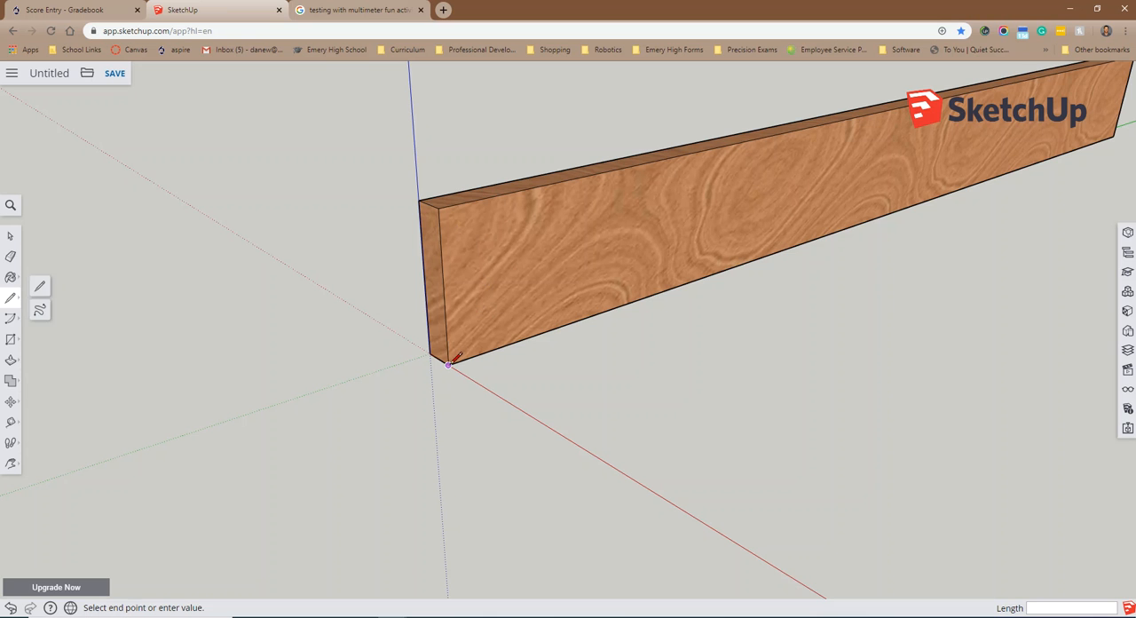
{"action": "left_click", "coordinate": [439, 208]}
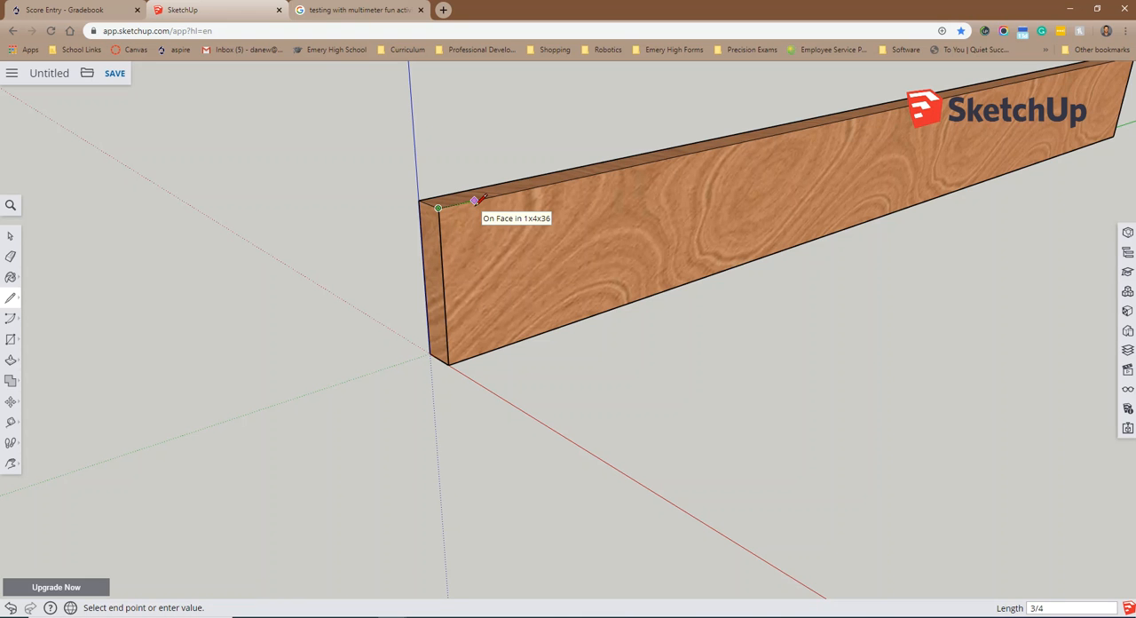
{"action": "left_click", "coordinate": [473, 201]}
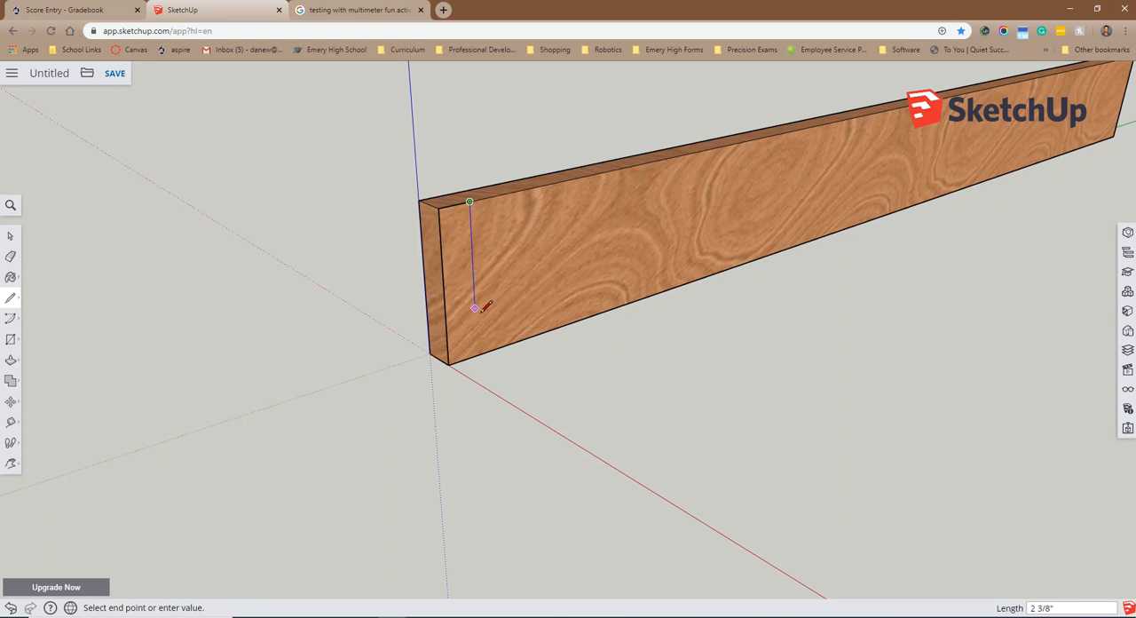
Step: Close the 3/4" wide rectangle with a vertical line down the board's inner face and a line back to the lower front corner
{"action": "key", "text": "Down"}
{"action": "key", "text": "Down"}
{"action": "key", "text": "Left"}
{"action": "key", "text": "Left"}
{"action": "key", "text": "Left"}
{"action": "key", "text": "Left"}
{"action": "key", "text": "Left"}
{"action": "key", "text": "Left"}
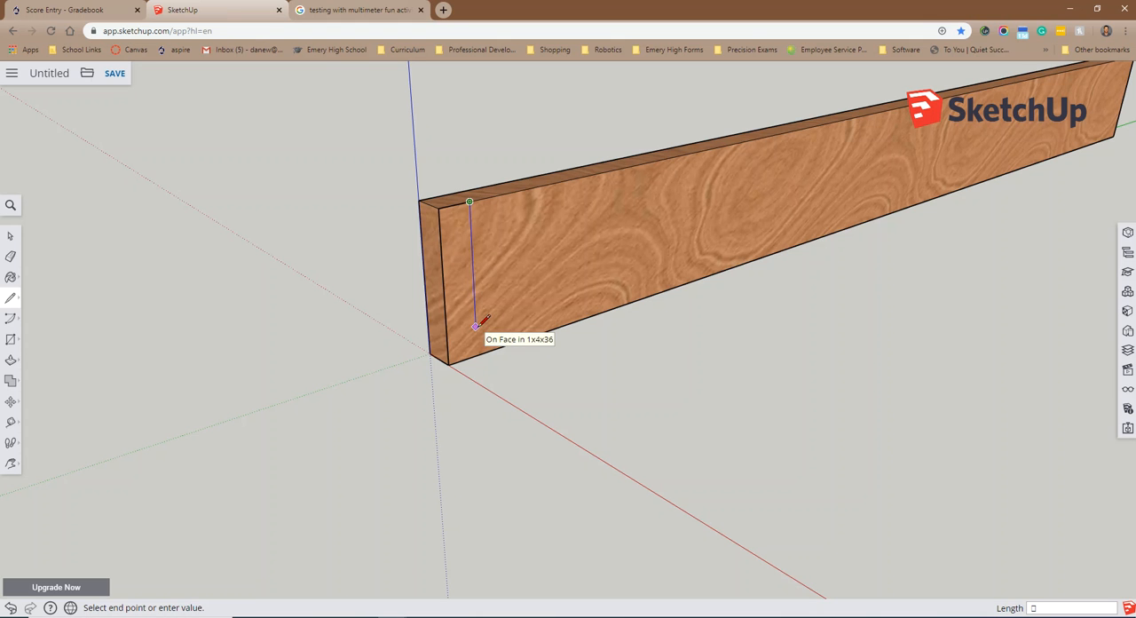
{"action": "key", "text": "Up"}
{"action": "key", "text": "Up"}
{"action": "key", "text": "Up"}
{"action": "key", "text": "Up"}
{"action": "key", "text": "Up"}
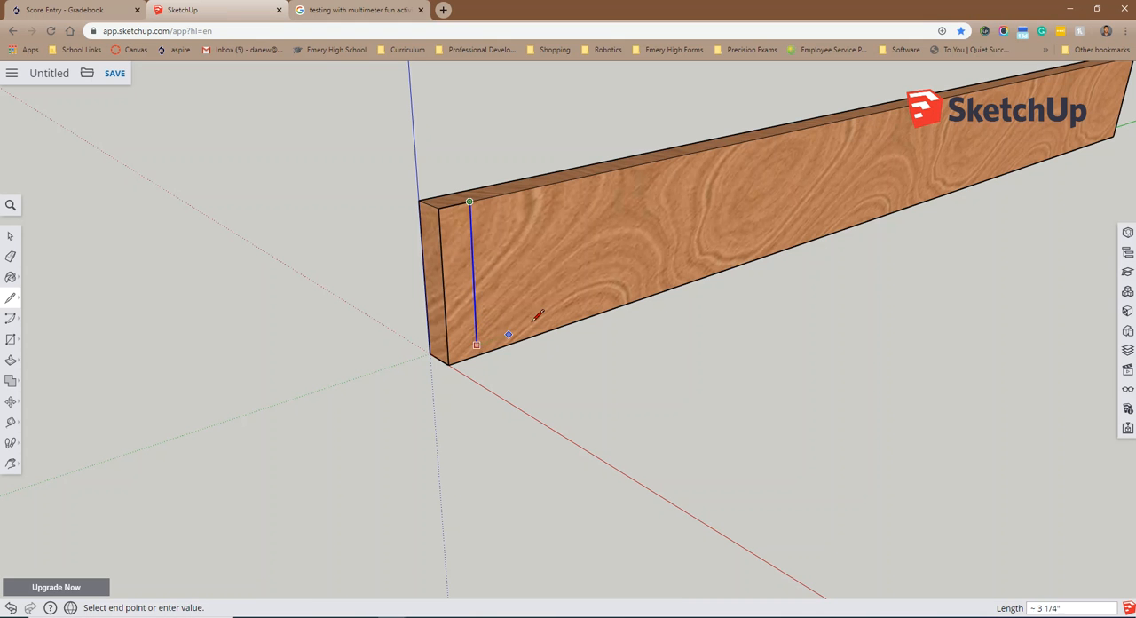
{"action": "left_click", "coordinate": [476, 354]}
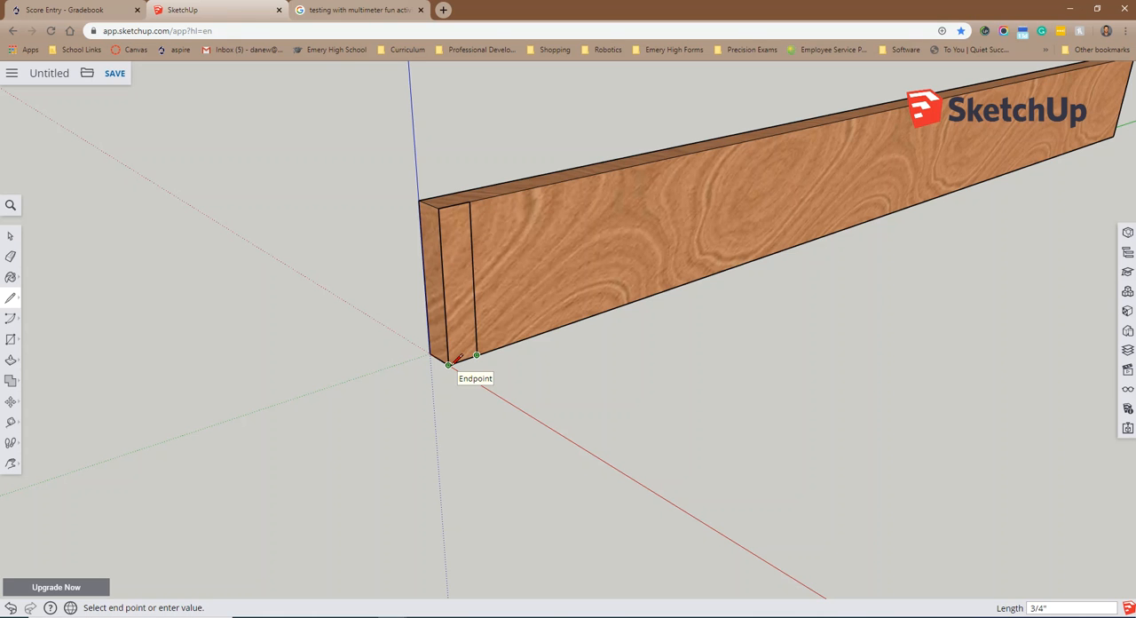
{"action": "left_click", "coordinate": [449, 363]}
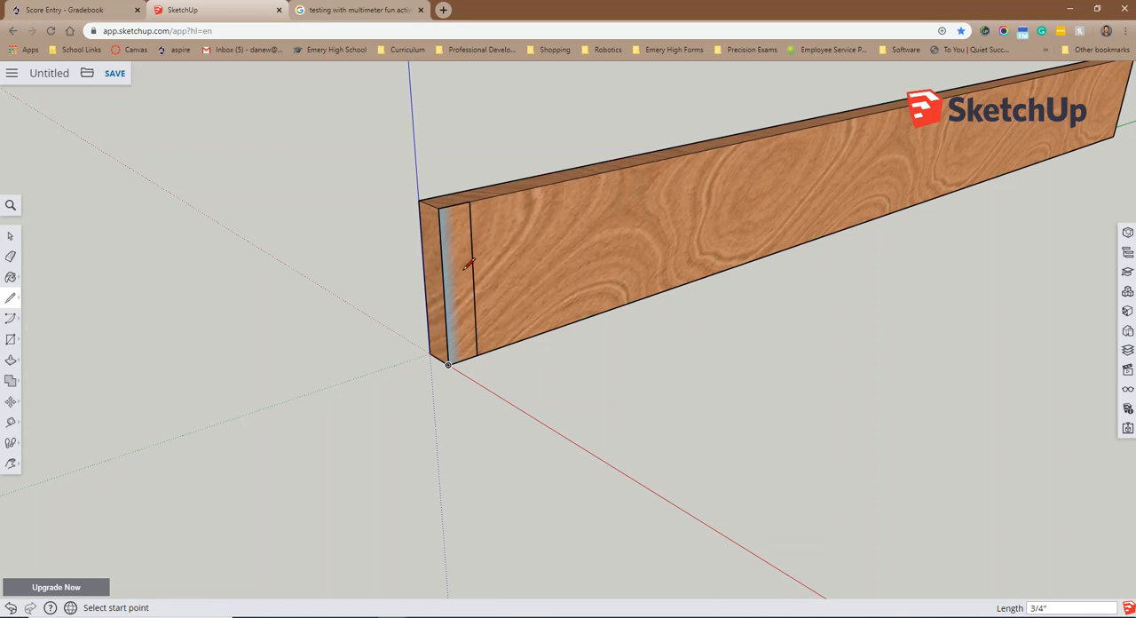
Step: Push/Pull the 3/4" wide rectangle on the first board's inner face out 28.5 inches toward the second board
{"action": "scroll", "coordinate": [502, 332], "scroll_direction": "up", "scroll_amount": 3}
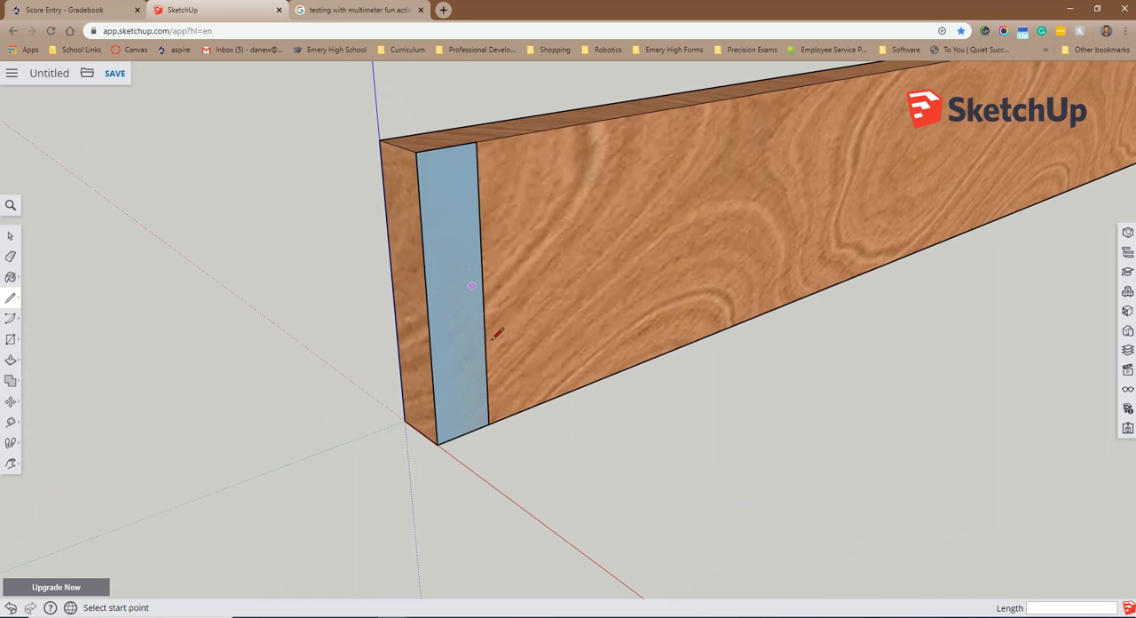
{"action": "scroll", "coordinate": [494, 339], "scroll_direction": "down", "scroll_amount": 1}
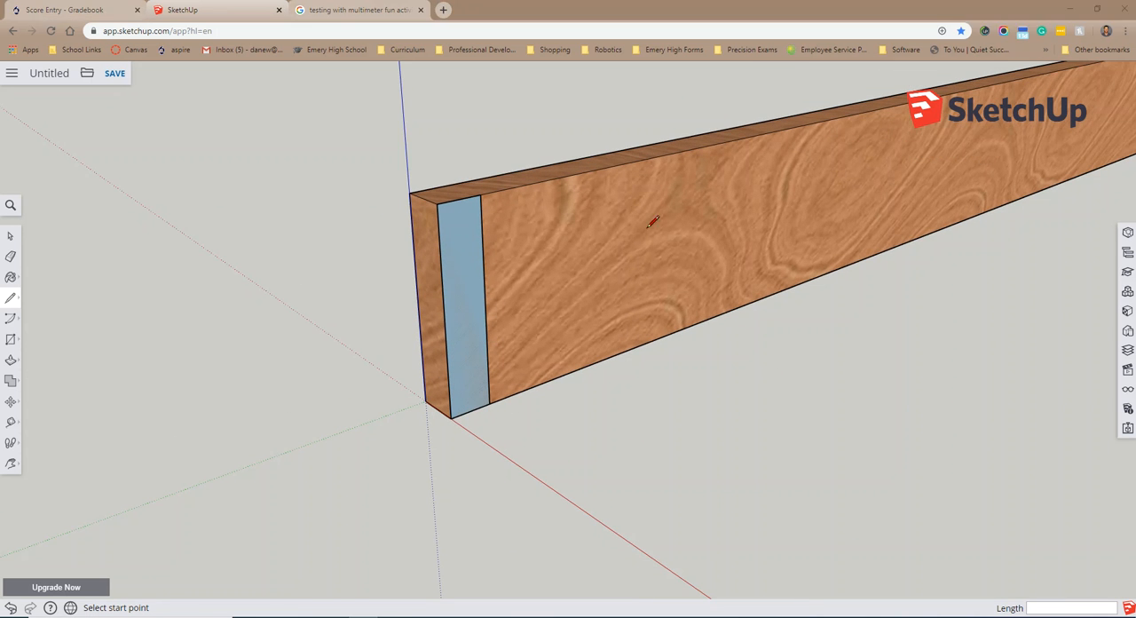
{"action": "scroll", "coordinate": [781, 339], "scroll_direction": "down", "scroll_amount": 4}
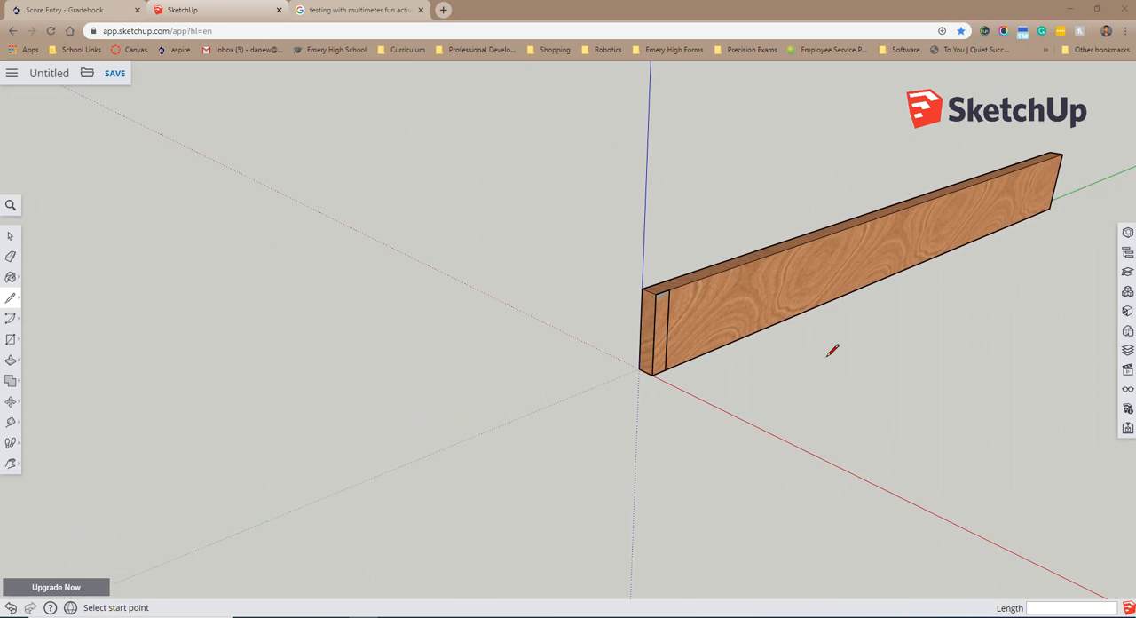
{"action": "scroll", "coordinate": [832, 350], "scroll_direction": "down", "scroll_amount": 2}
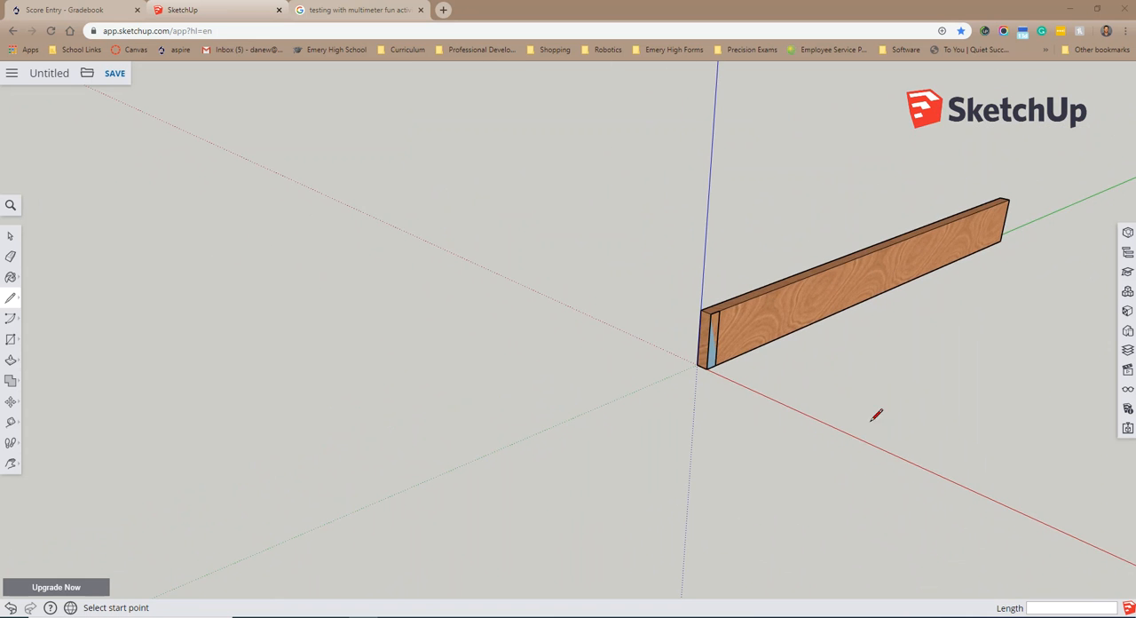
{"action": "mouse_move", "coordinate": [928, 409]}
{"action": "middle_mouse_down"}
{"action": "mouse_move", "coordinate": [814, 313]}
{"action": "mouse_move", "coordinate": [1105, 425]}
{"action": "mouse_move", "coordinate": [1120, 417]}
{"action": "mouse_move", "coordinate": [892, 440]}
{"action": "mouse_move", "coordinate": [868, 418]}
{"action": "mouse_move", "coordinate": [734, 424]}
{"action": "middle_mouse_up"}
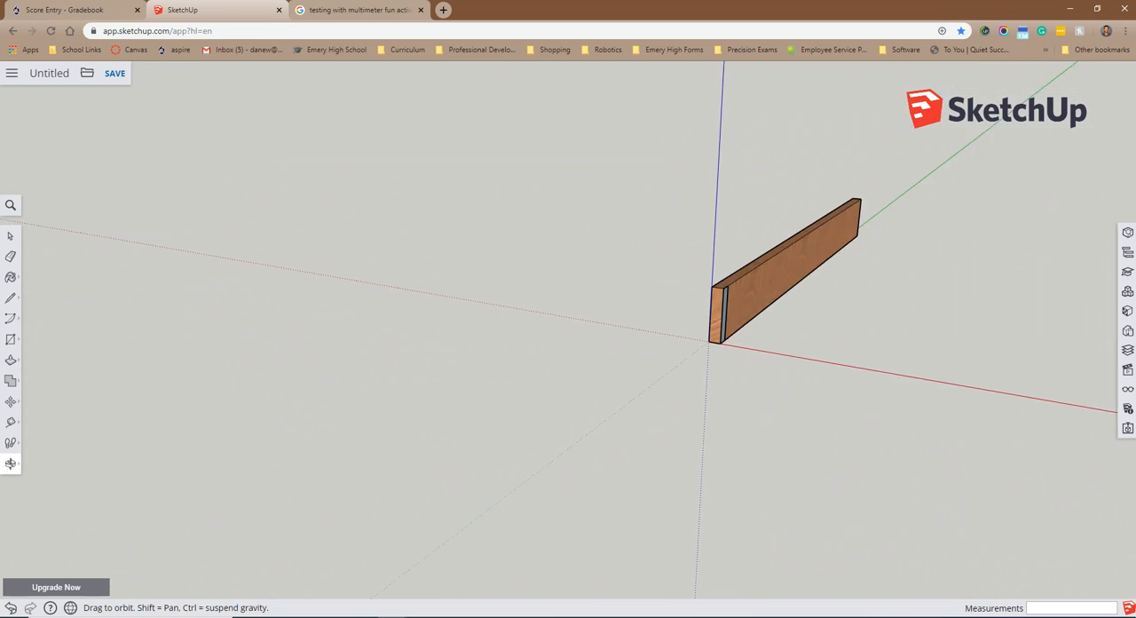
{"action": "key", "text": "l"}
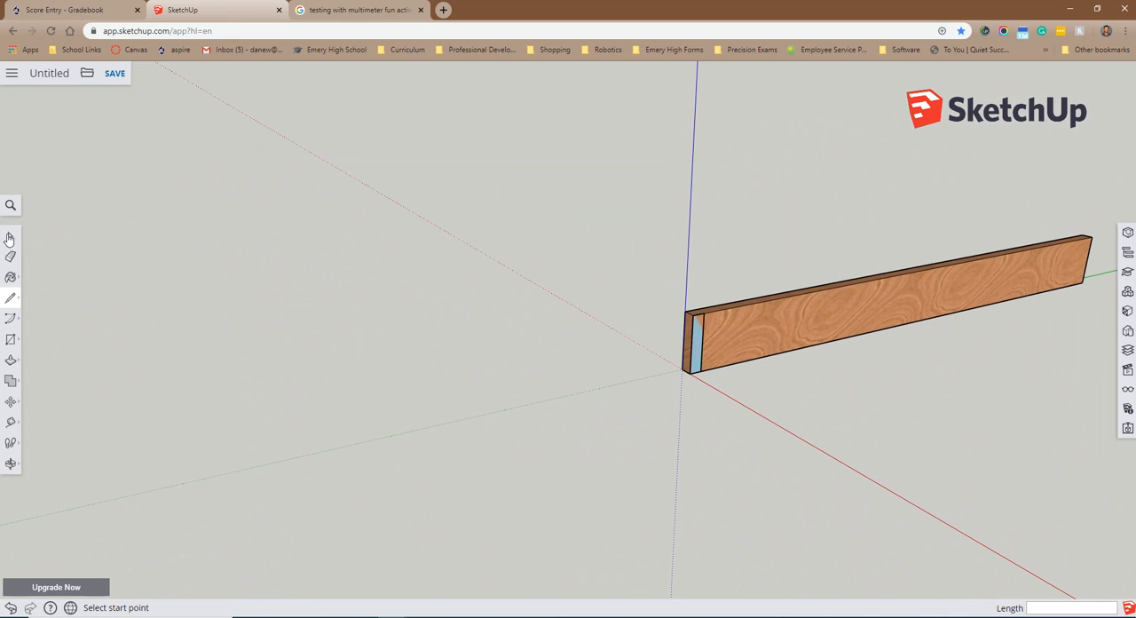
{"action": "scroll", "coordinate": [877, 404], "scroll_direction": "down", "scroll_amount": 3}
{"action": "scroll", "coordinate": [921, 469], "scroll_direction": "down", "scroll_amount": 1}
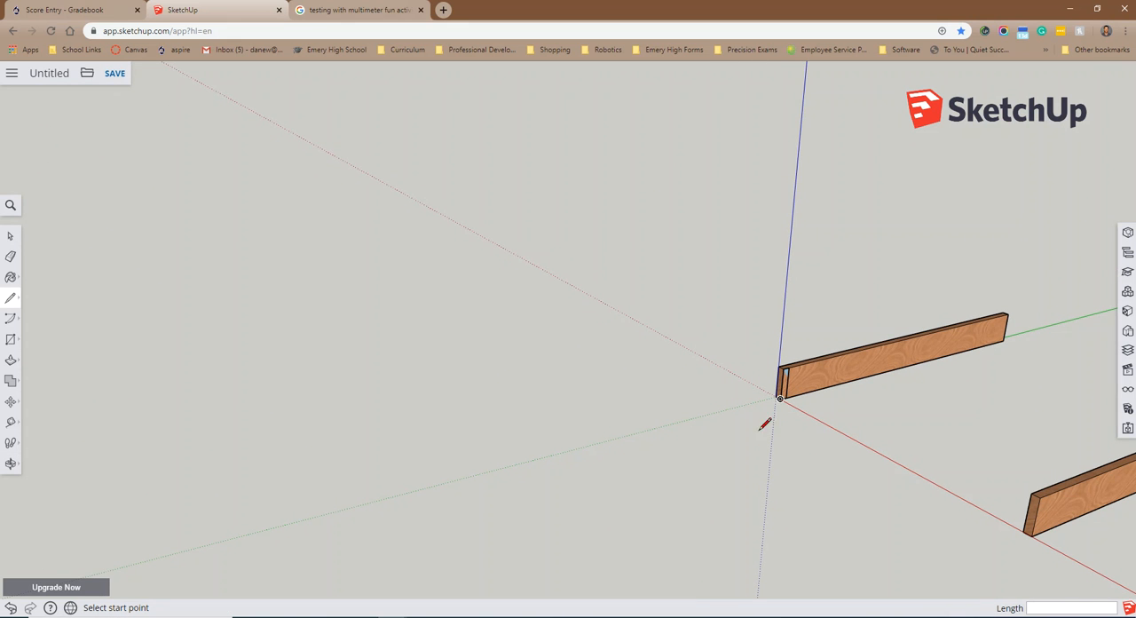
{"action": "left_click", "coordinate": [11, 359]}
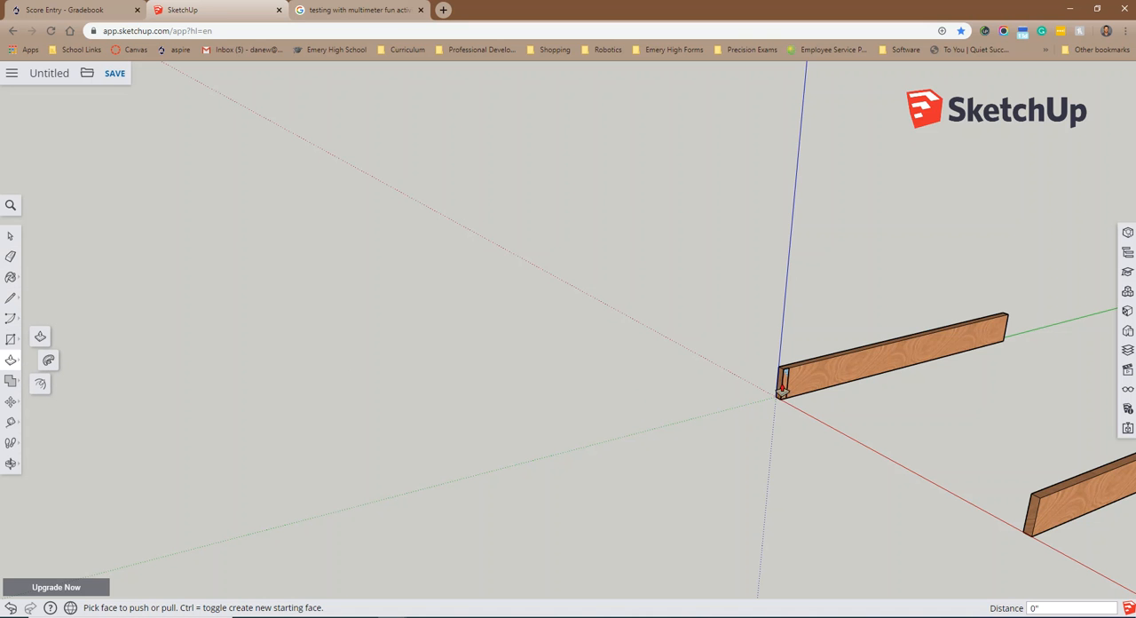
{"action": "scroll", "coordinate": [784, 388], "scroll_direction": "up", "scroll_amount": 2}
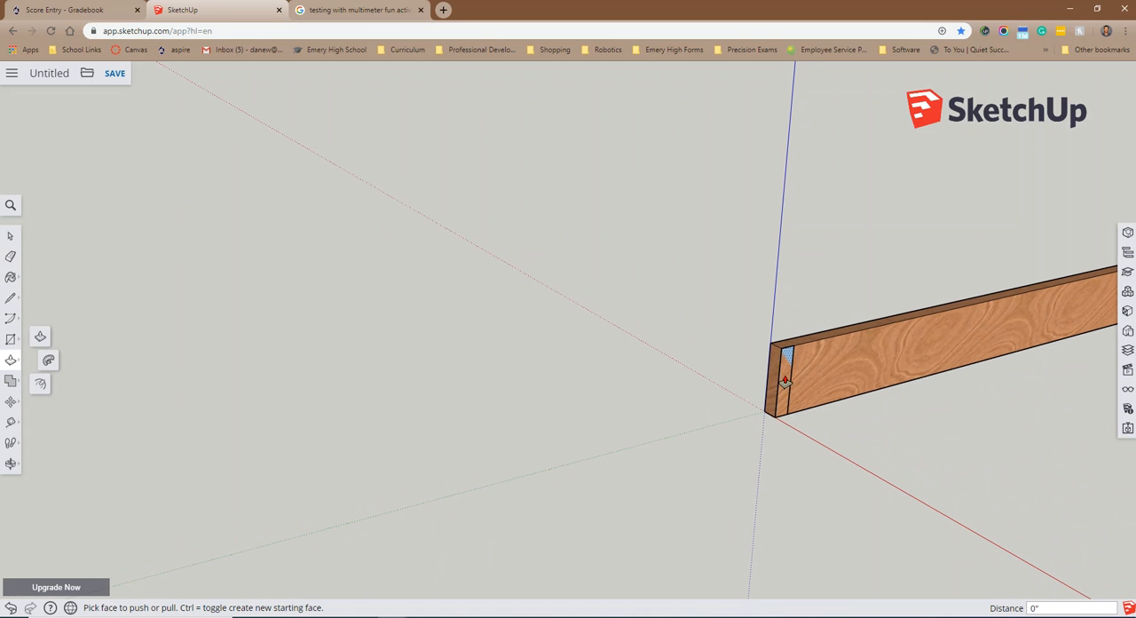
{"action": "left_click_drag", "start_coordinate": [781, 401], "coordinate": [913, 463]}
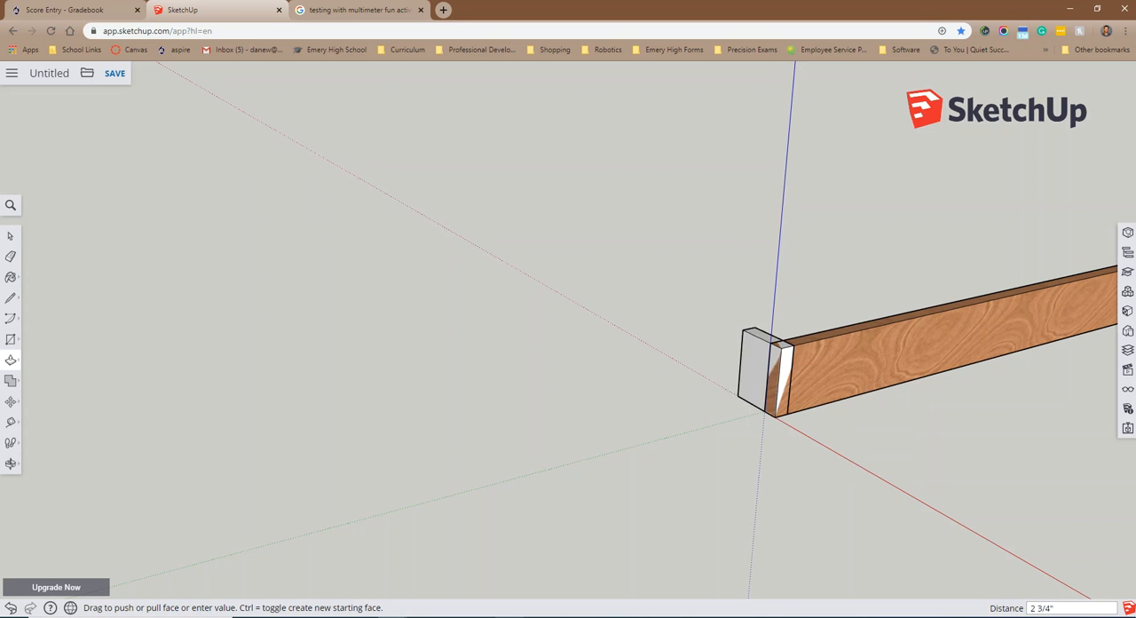
{"action": "left_click", "coordinate": [509, 617]}
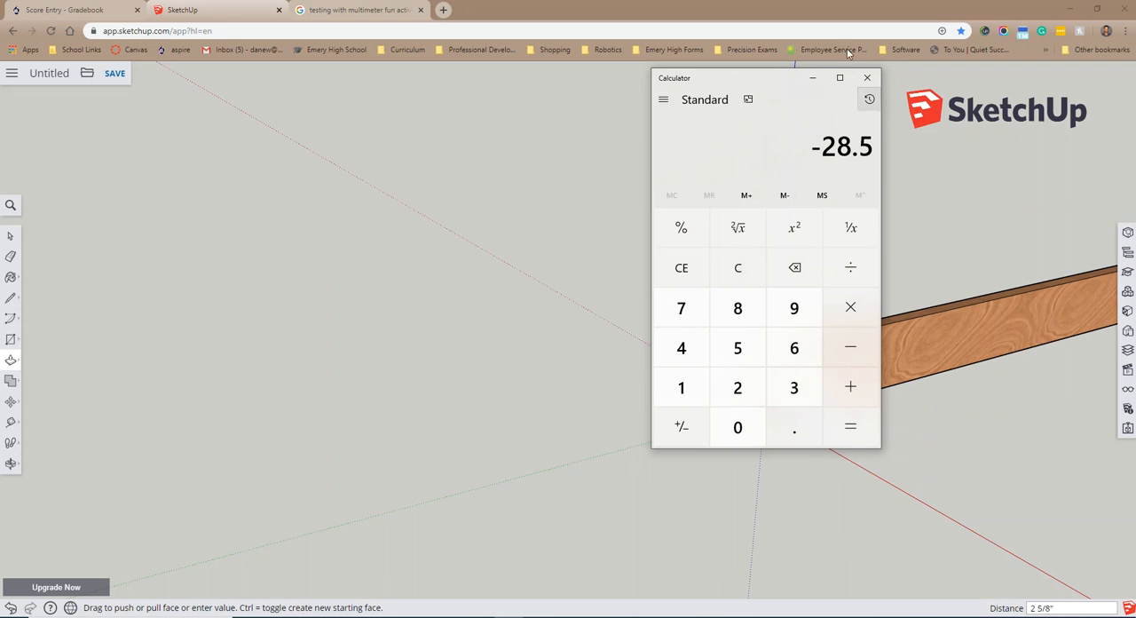
{"action": "left_click", "coordinate": [811, 77]}
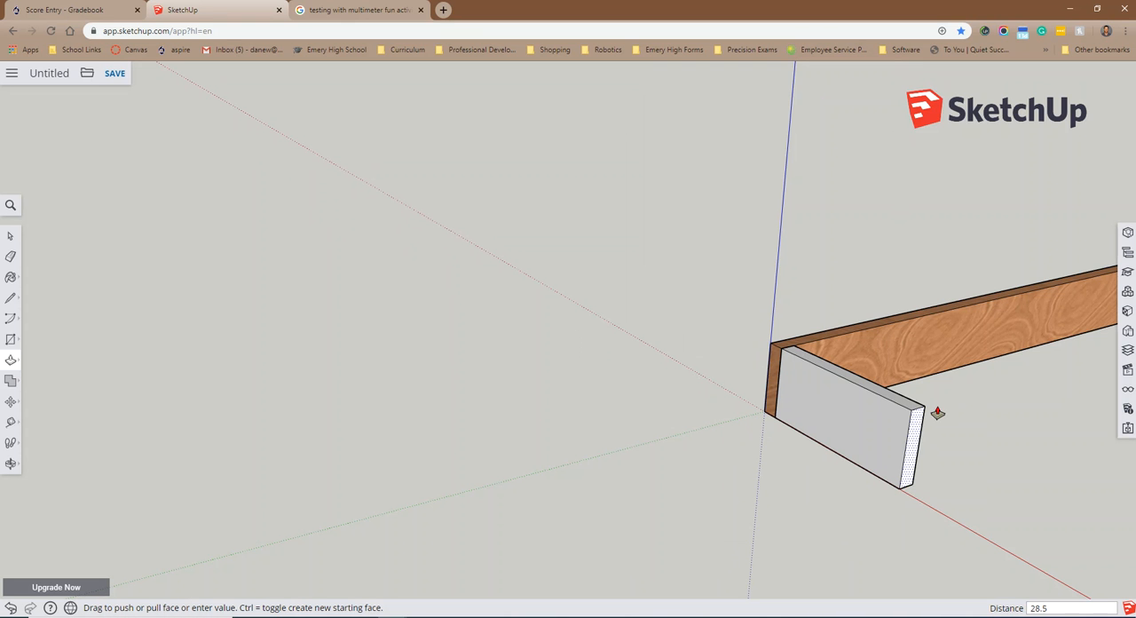
{"action": "key", "text": "Return"}
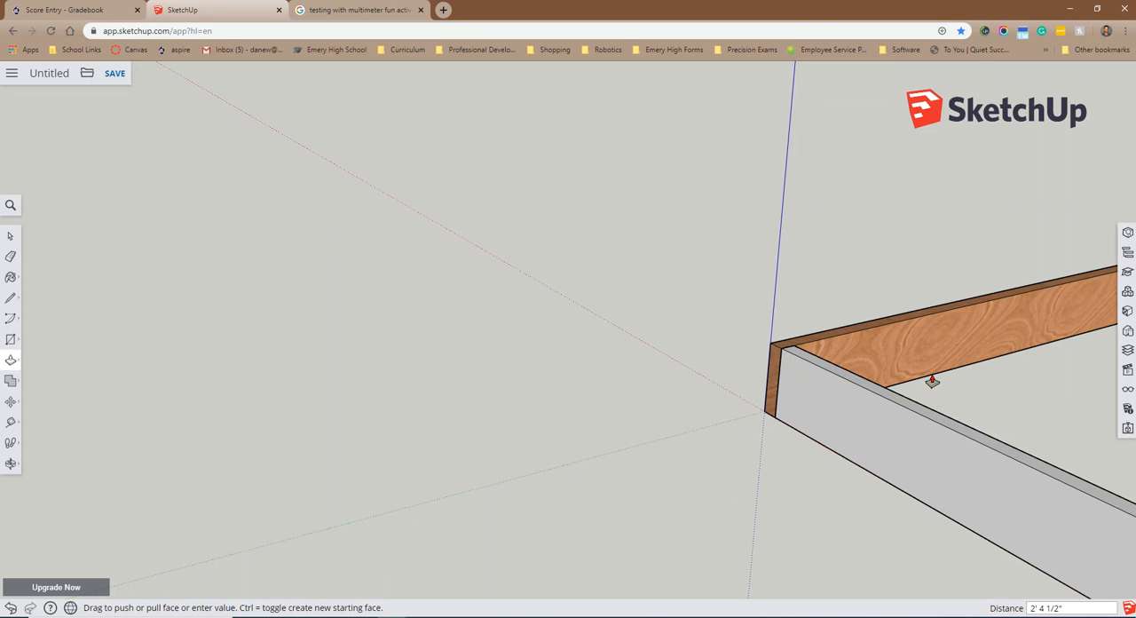
Step: Select the whole extruded cross board and paint it with the Wood Veneer 02 material
{"action": "scroll", "coordinate": [1003, 492], "scroll_direction": "down", "scroll_amount": 5}
{"action": "scroll", "coordinate": [1058, 509], "scroll_direction": "down", "scroll_amount": 4}
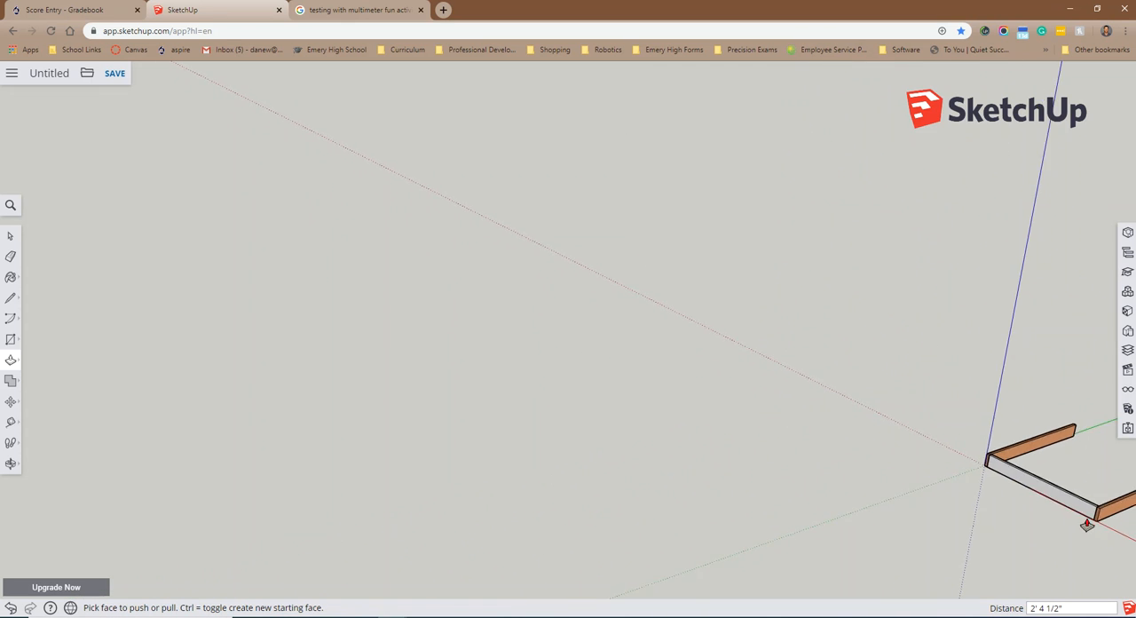
{"action": "scroll", "coordinate": [1105, 526], "scroll_direction": "up", "scroll_amount": 2}
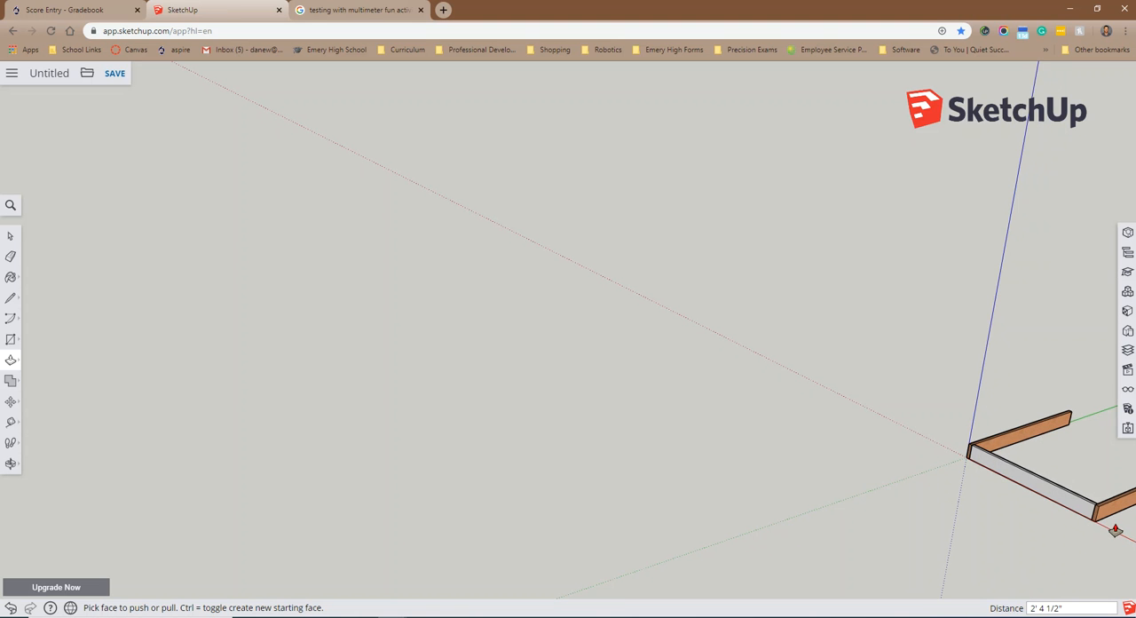
{"action": "scroll", "coordinate": [1116, 536], "scroll_direction": "up", "scroll_amount": 2}
{"action": "scroll", "coordinate": [1117, 535], "scroll_direction": "up", "scroll_amount": 5}
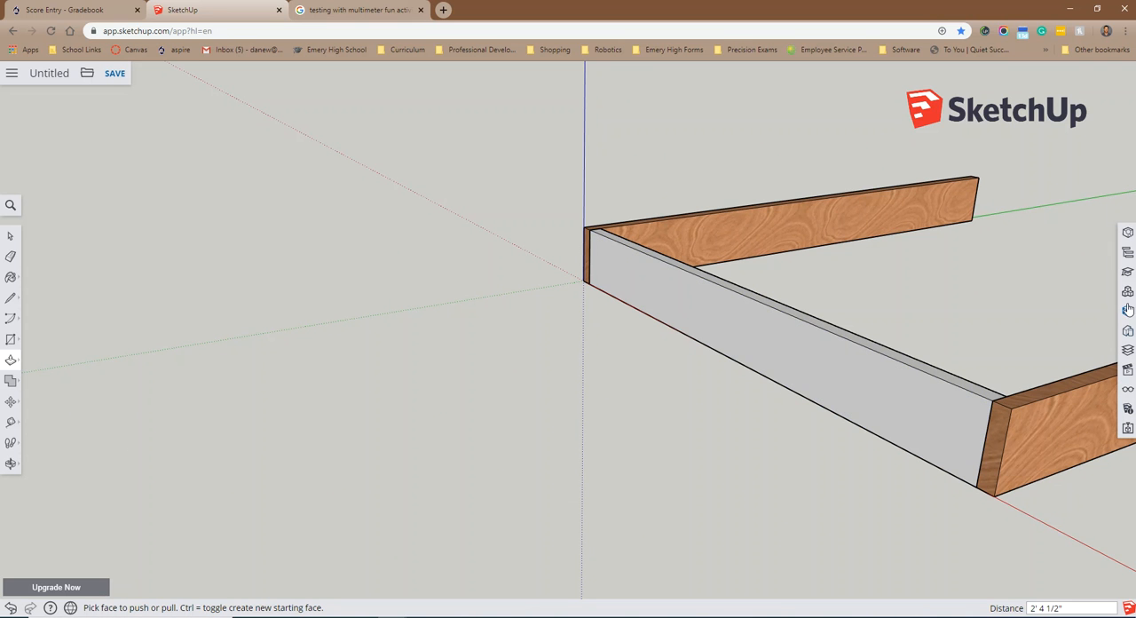
{"action": "left_click", "coordinate": [11, 235]}
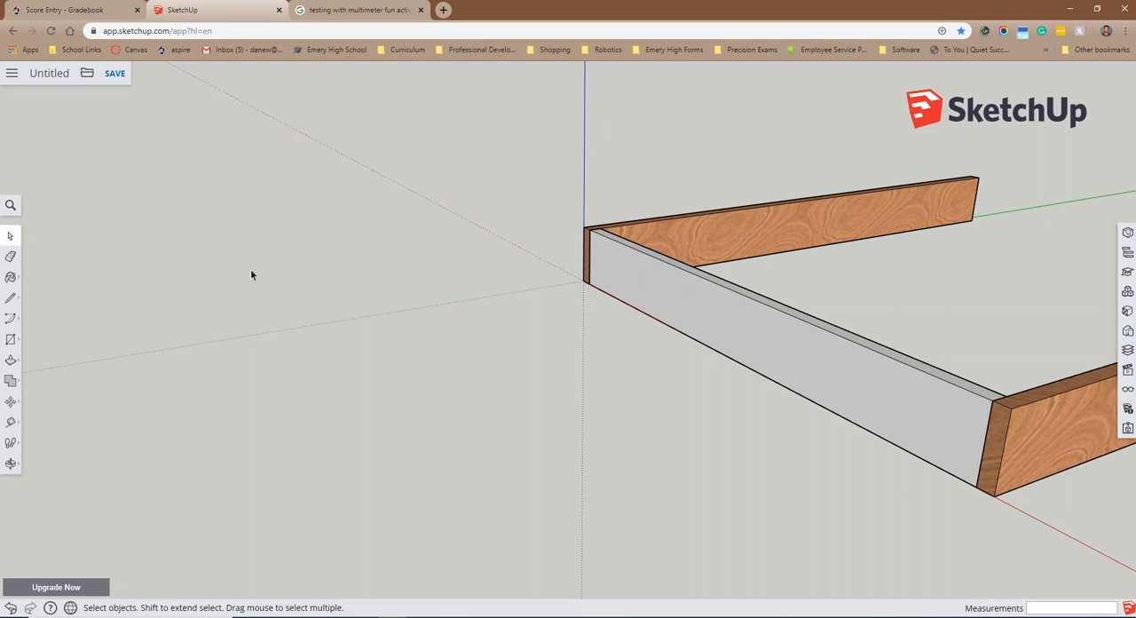
{"action": "left_click_drag", "start_coordinate": [732, 438], "coordinate": [709, 443]}
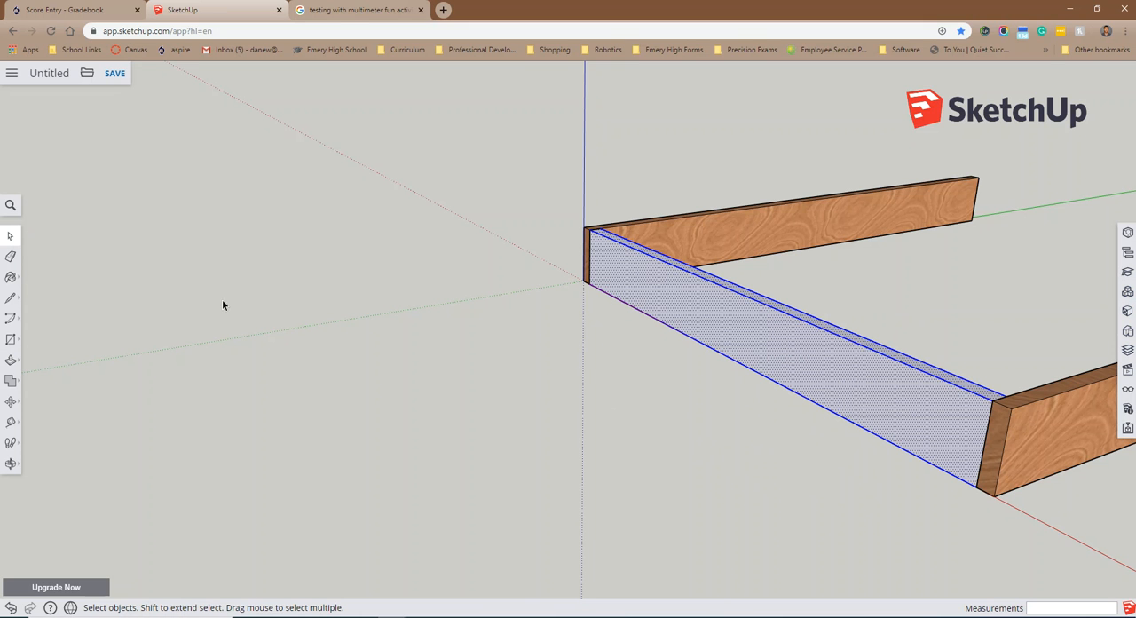
{"action": "left_click", "coordinate": [12, 275]}
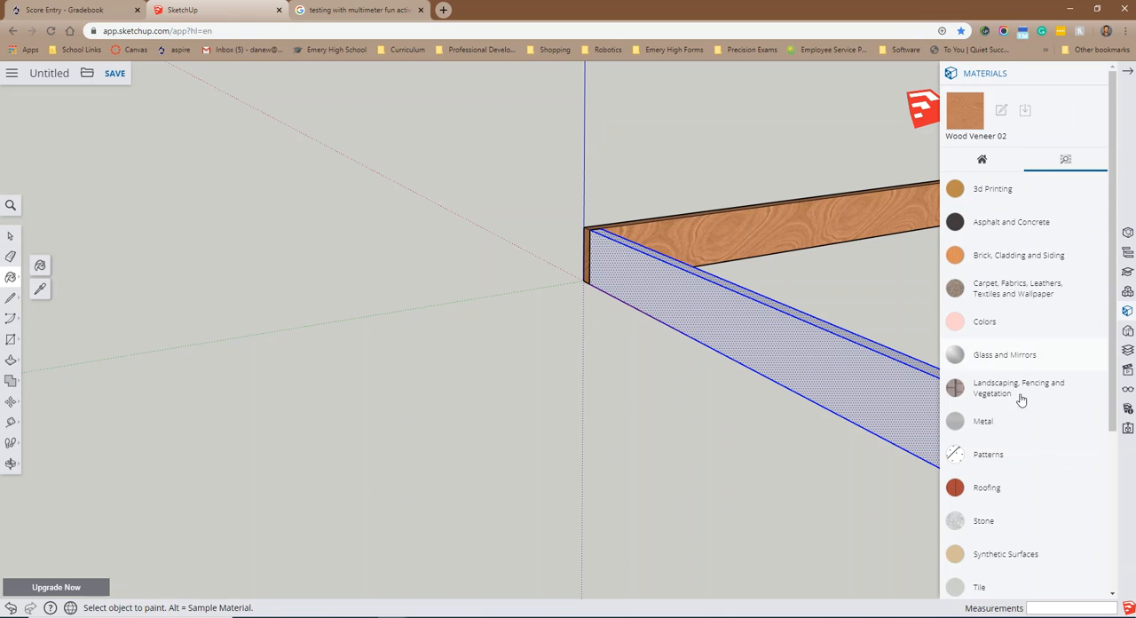
{"action": "scroll", "coordinate": [1019, 397], "scroll_direction": "down", "scroll_amount": 3}
{"action": "left_click", "coordinate": [976, 450]}
{"action": "left_click", "coordinate": [1087, 570]}
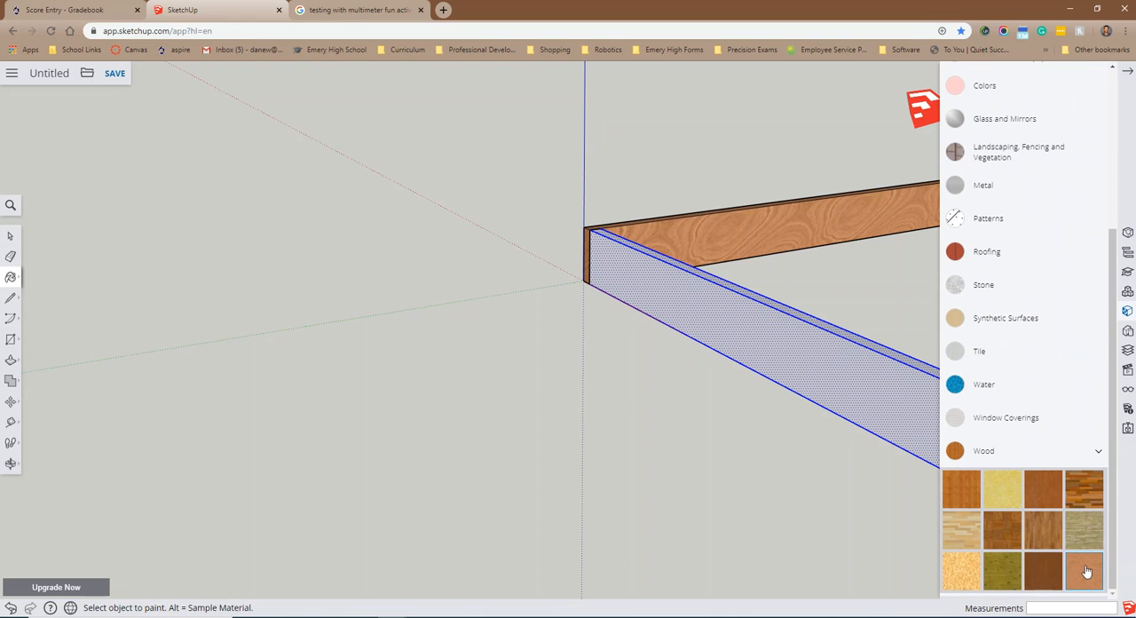
{"action": "left_click", "coordinate": [810, 352]}
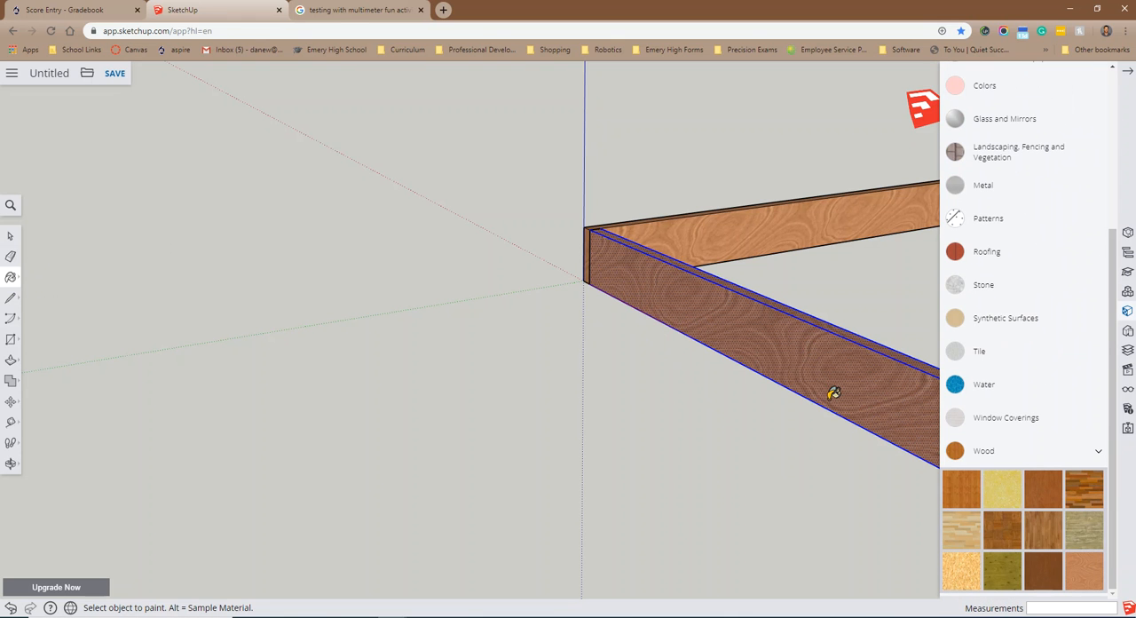
{"action": "left_click", "coordinate": [10, 238]}
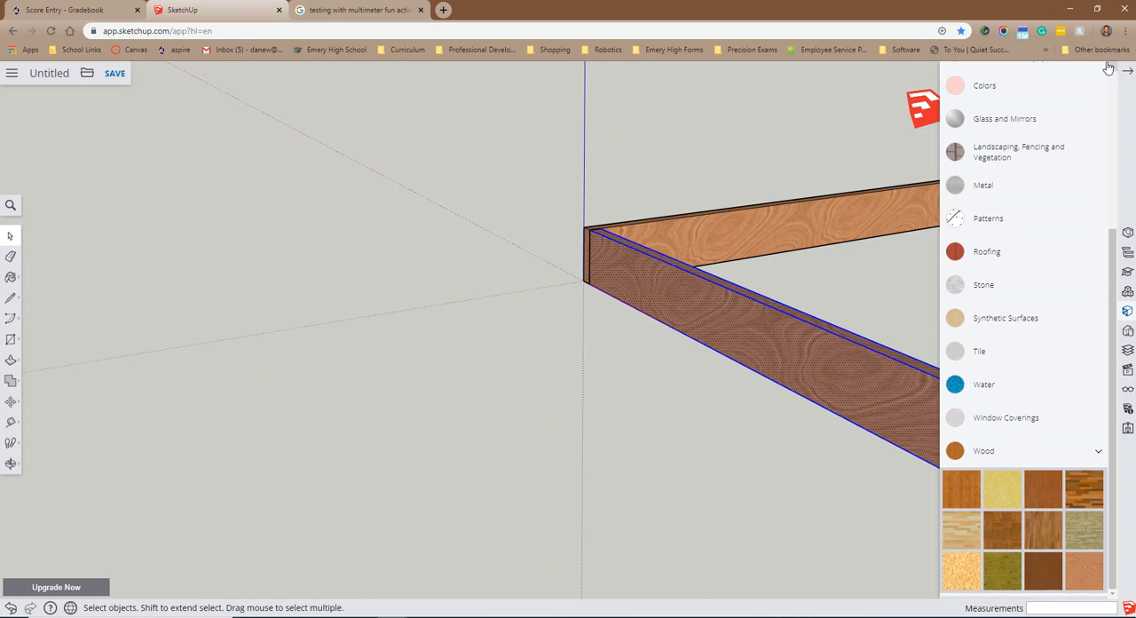
{"action": "scroll", "coordinate": [1061, 131], "scroll_direction": "up", "scroll_amount": 3}
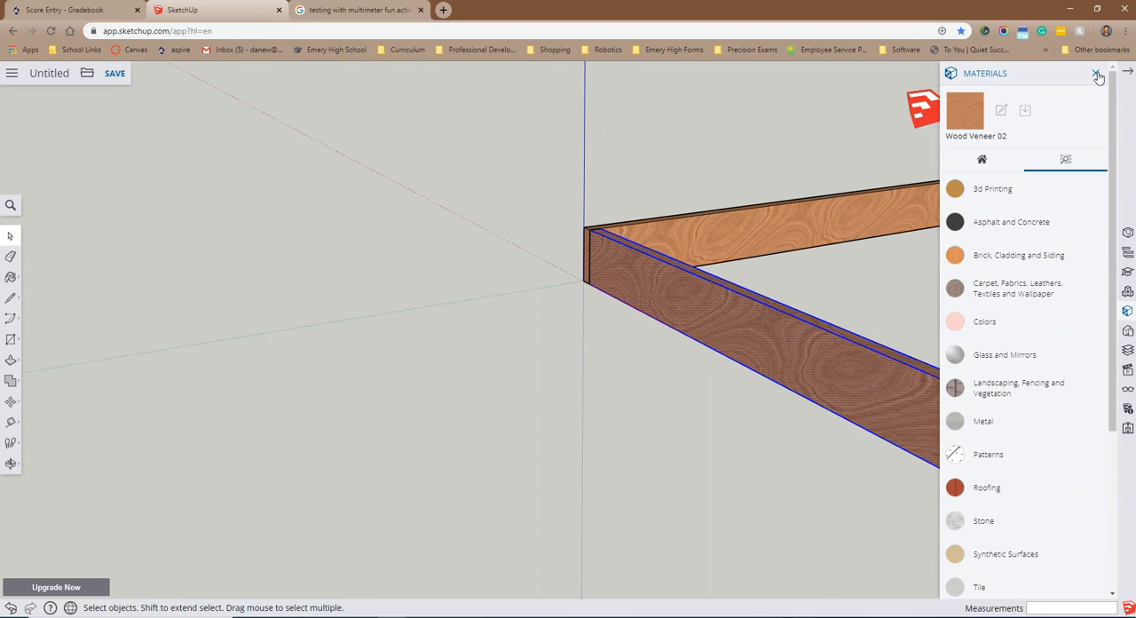
{"action": "left_click", "coordinate": [1097, 73]}
Step: Make the selected cross board a component named "1x4x28.5 floor joist"
{"action": "right_click", "coordinate": [817, 359]}
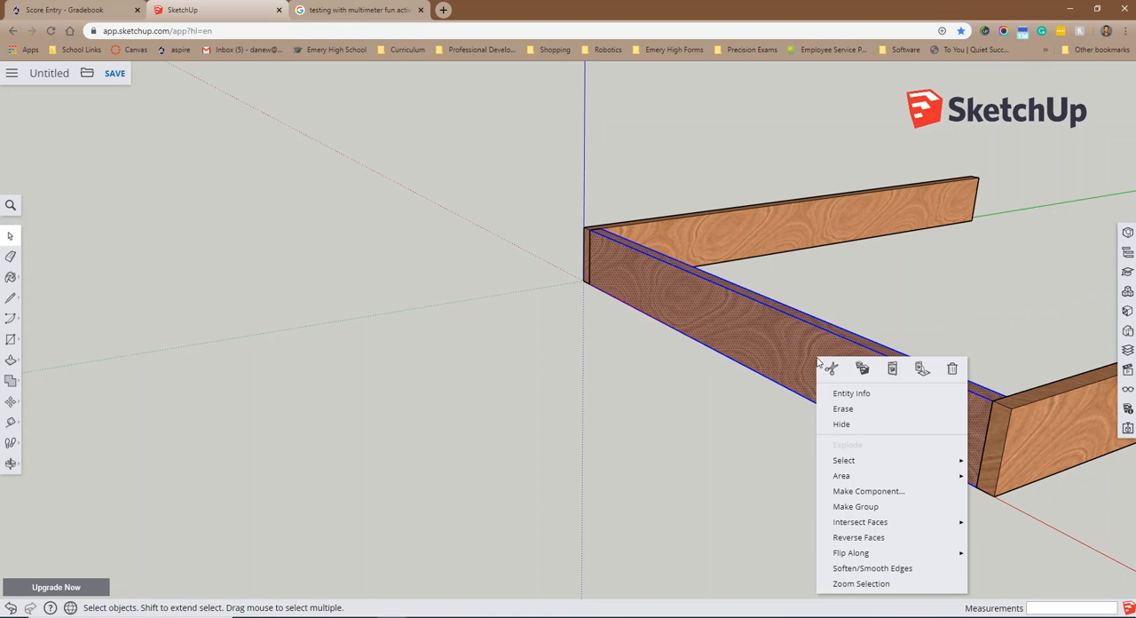
{"action": "left_click", "coordinate": [861, 493]}
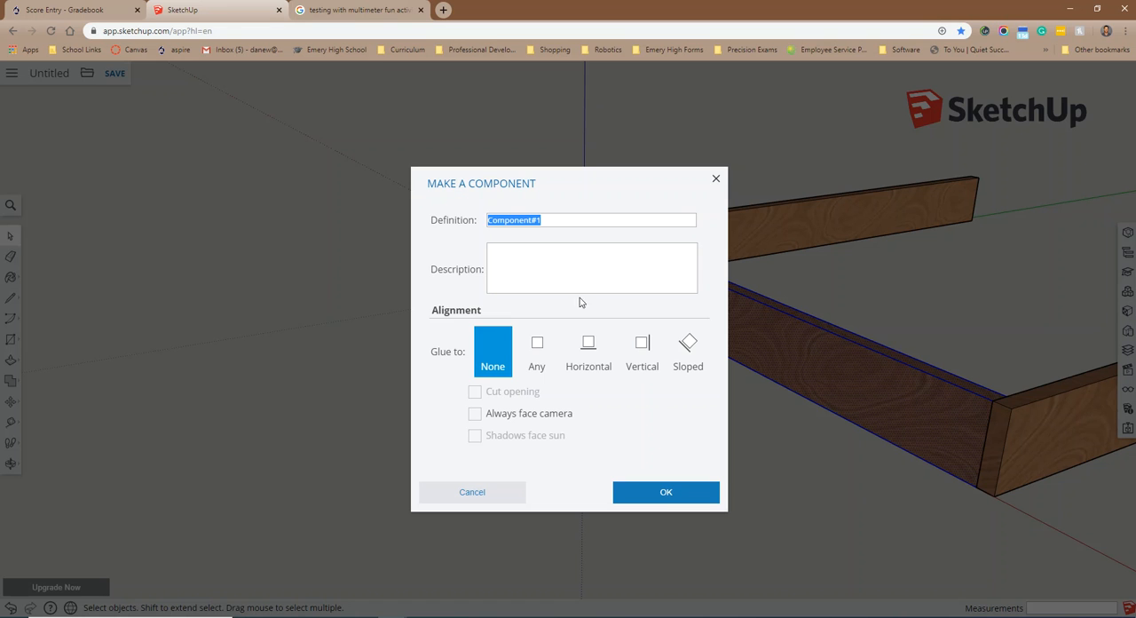
{"action": "type", "text": "1x4x28.5 floor joist"}
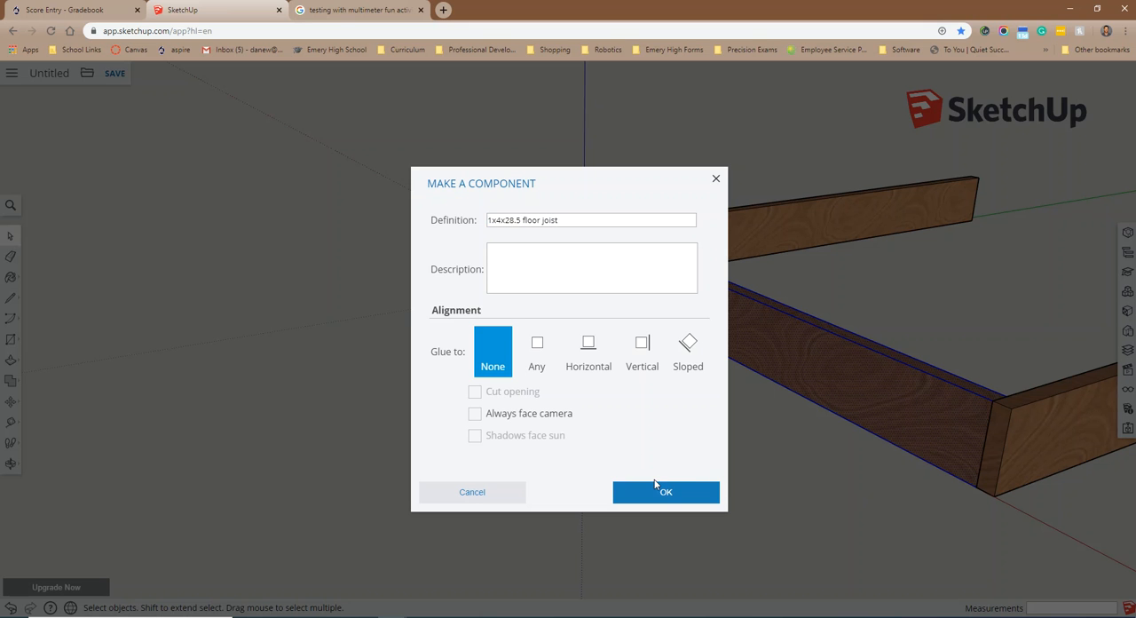
{"action": "left_click", "coordinate": [655, 486]}
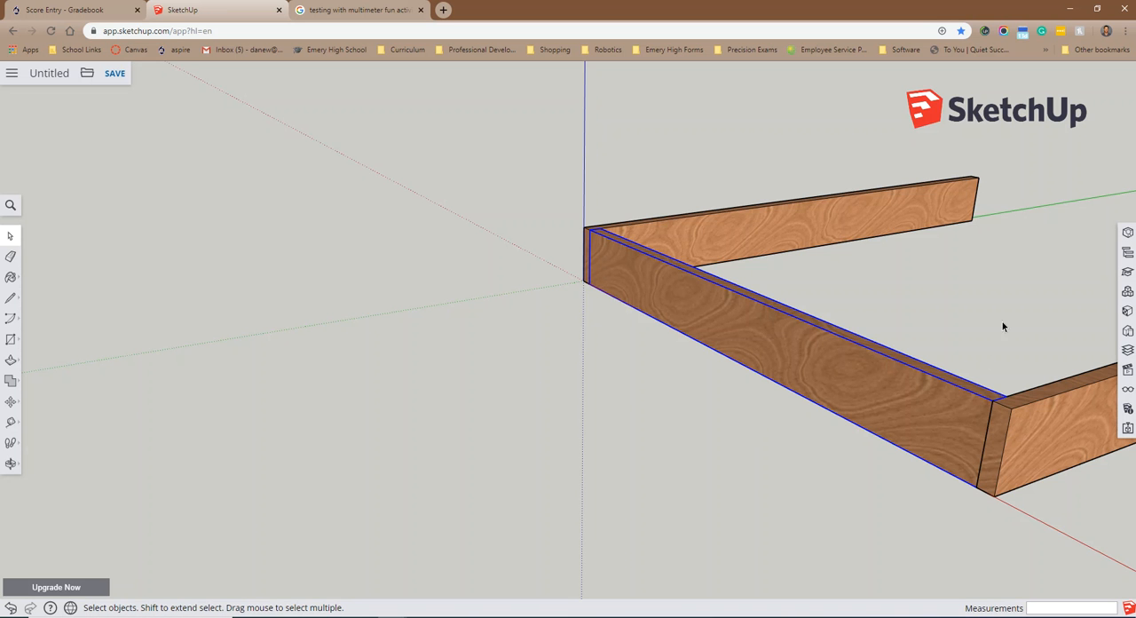
Step: Examine the three-board frame from its inner and open sides and check the hand-drawn dog house sketch
{"action": "middle_click_drag", "start_coordinate": [1001, 326], "coordinate": [752, 410]}
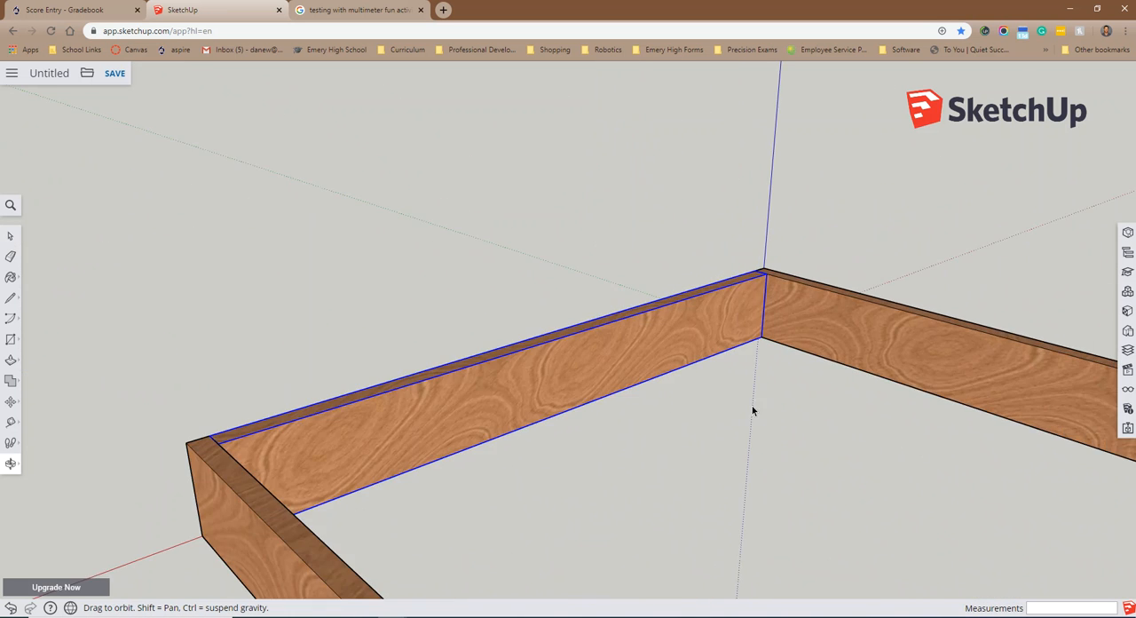
{"action": "scroll", "coordinate": [846, 438], "scroll_direction": "down", "scroll_amount": 5}
{"action": "middle_click_drag", "start_coordinate": [894, 494], "coordinate": [1057, 439]}
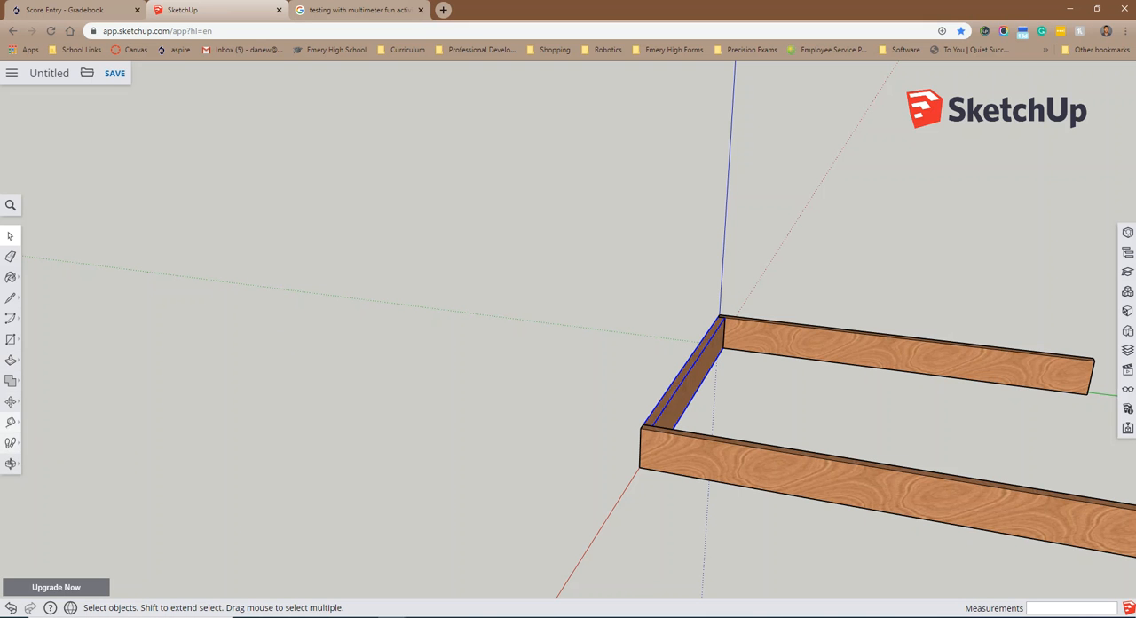
{"action": "left_click", "coordinate": [11, 463]}
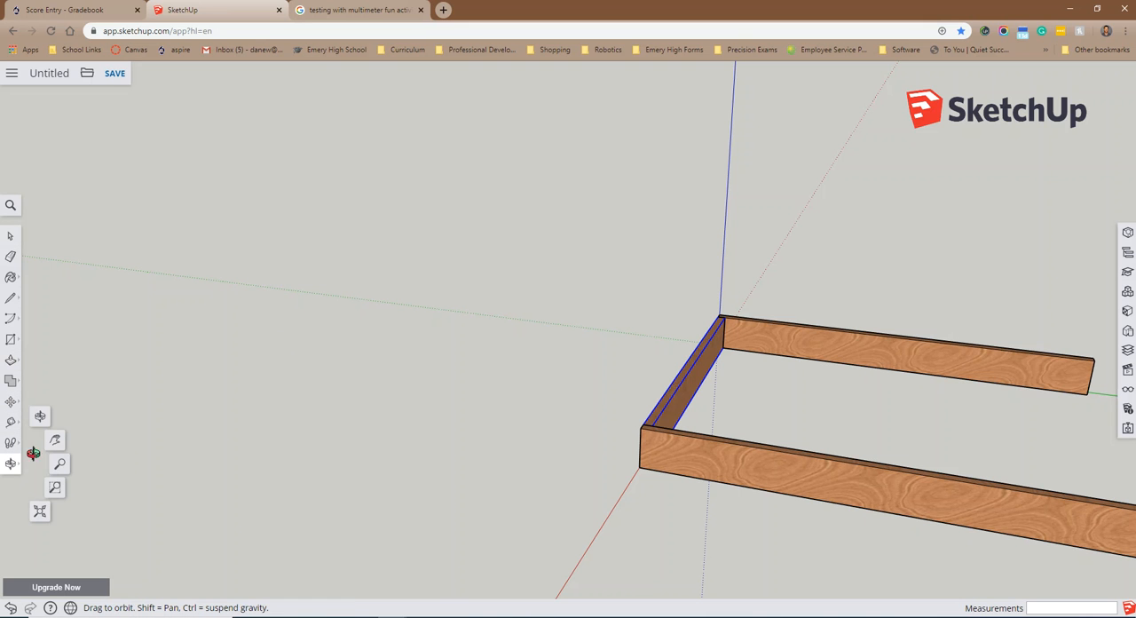
{"action": "left_click", "coordinate": [56, 441]}
{"action": "left_click_drag", "start_coordinate": [872, 417], "coordinate": [489, 393]}
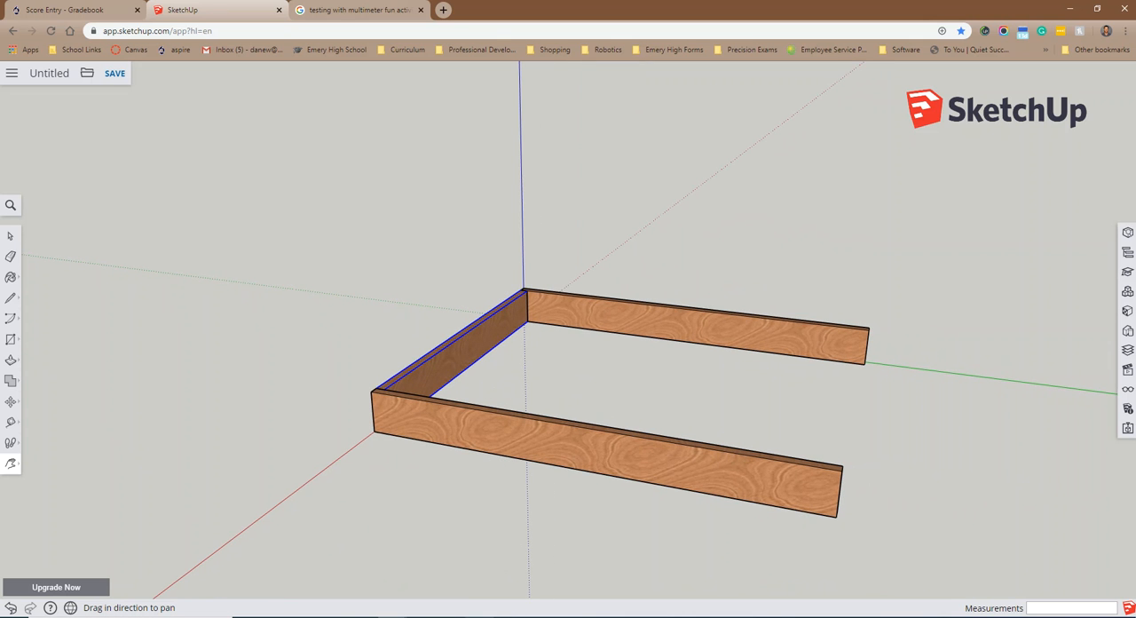
{"action": "key", "text": "alt+Tab"}
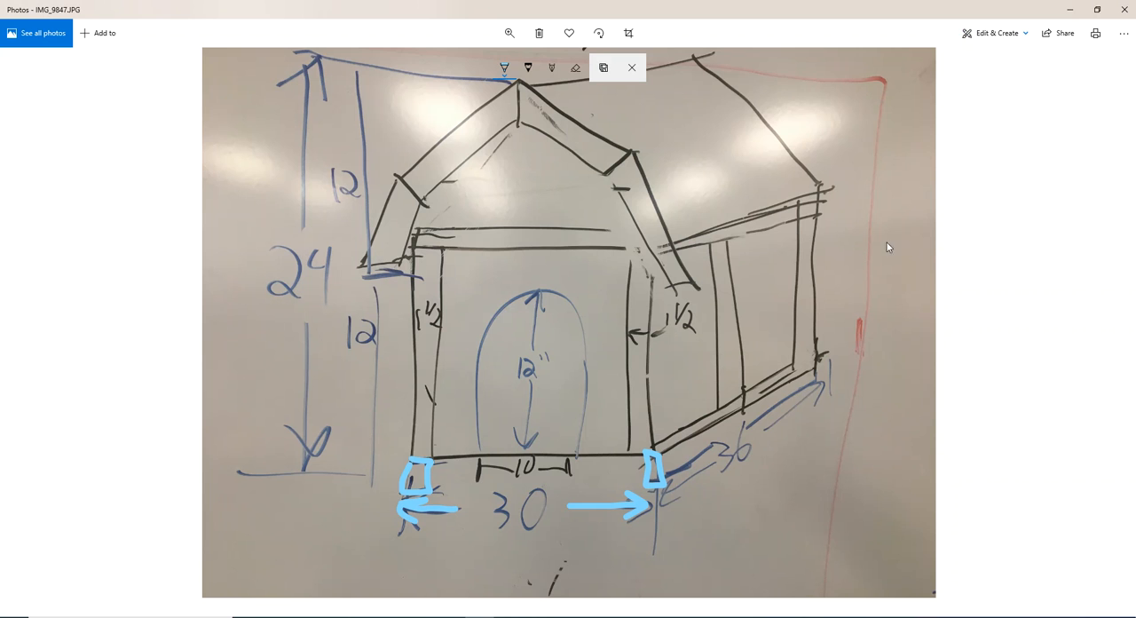
{"action": "left_click", "coordinate": [1070, 9]}
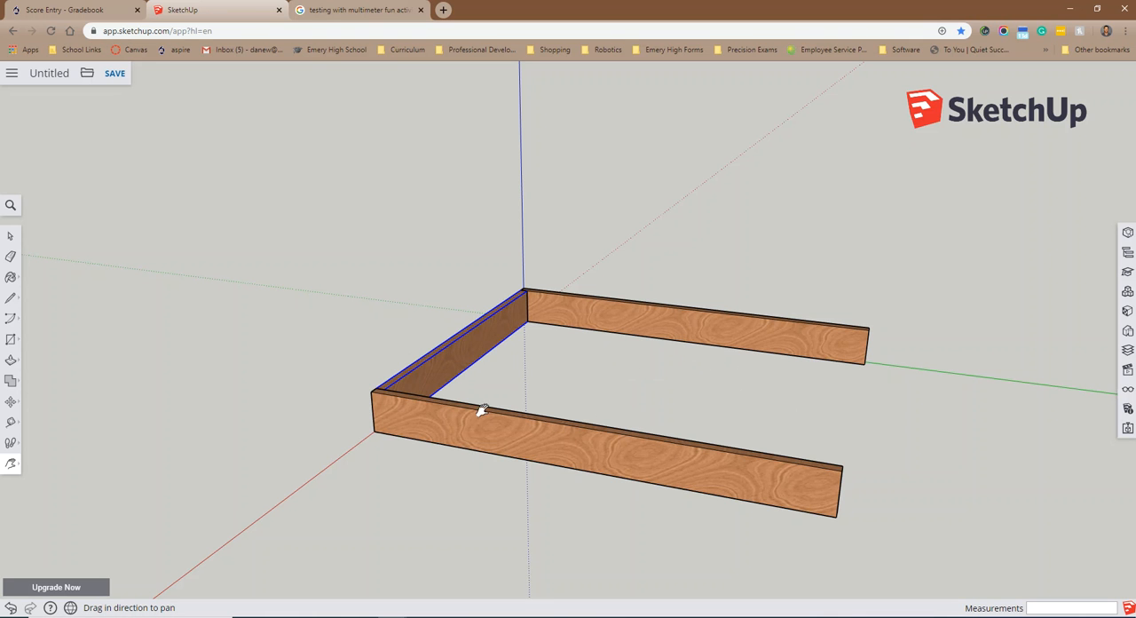
Step: Copy the selected "1x4x28.5 floor joist" component and paste a duplicate of it into the model
{"action": "scroll", "coordinate": [509, 362], "scroll_direction": "up", "scroll_amount": 3}
{"action": "left_click", "coordinate": [10, 235]}
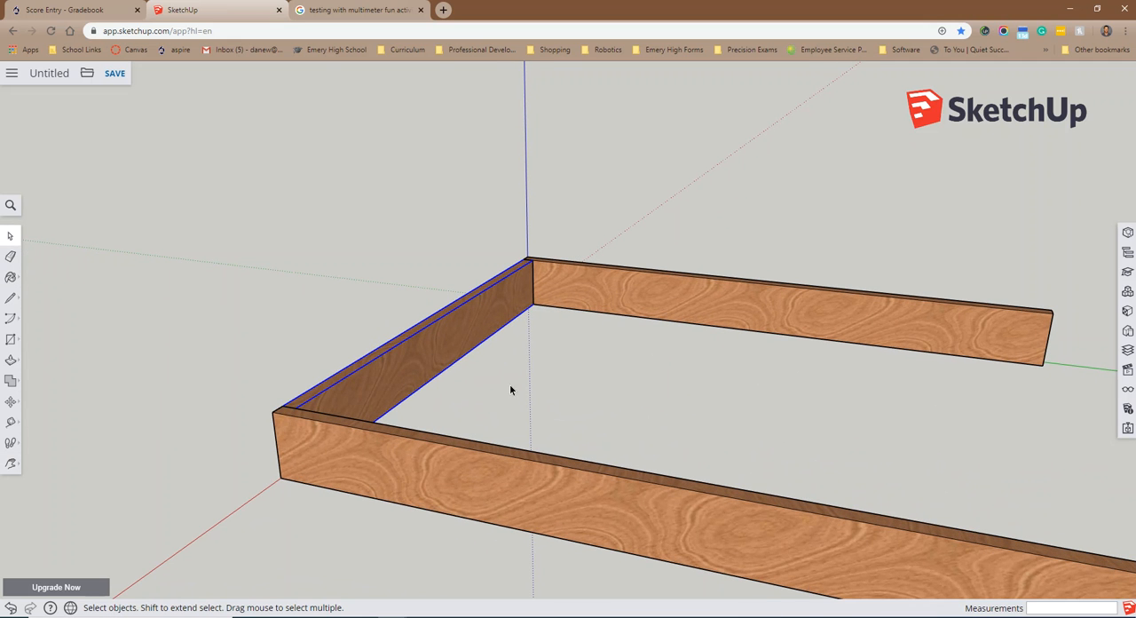
{"action": "scroll", "coordinate": [509, 370], "scroll_direction": "down", "scroll_amount": 2}
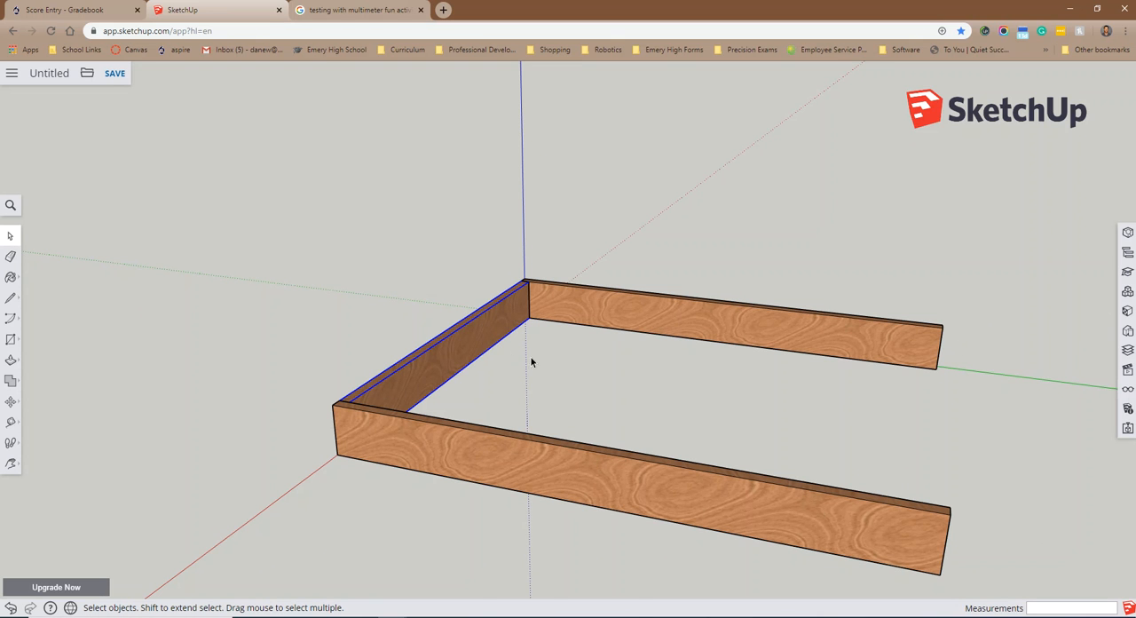
{"action": "right_click", "coordinate": [483, 340]}
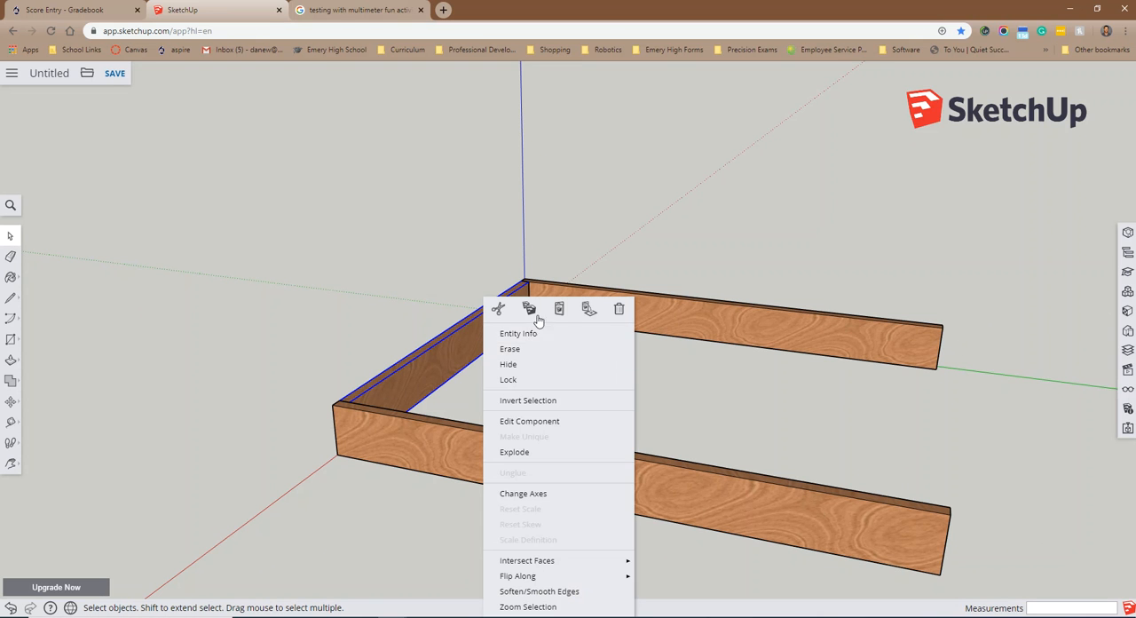
{"action": "left_click", "coordinate": [531, 309]}
{"action": "right_click", "coordinate": [472, 330]}
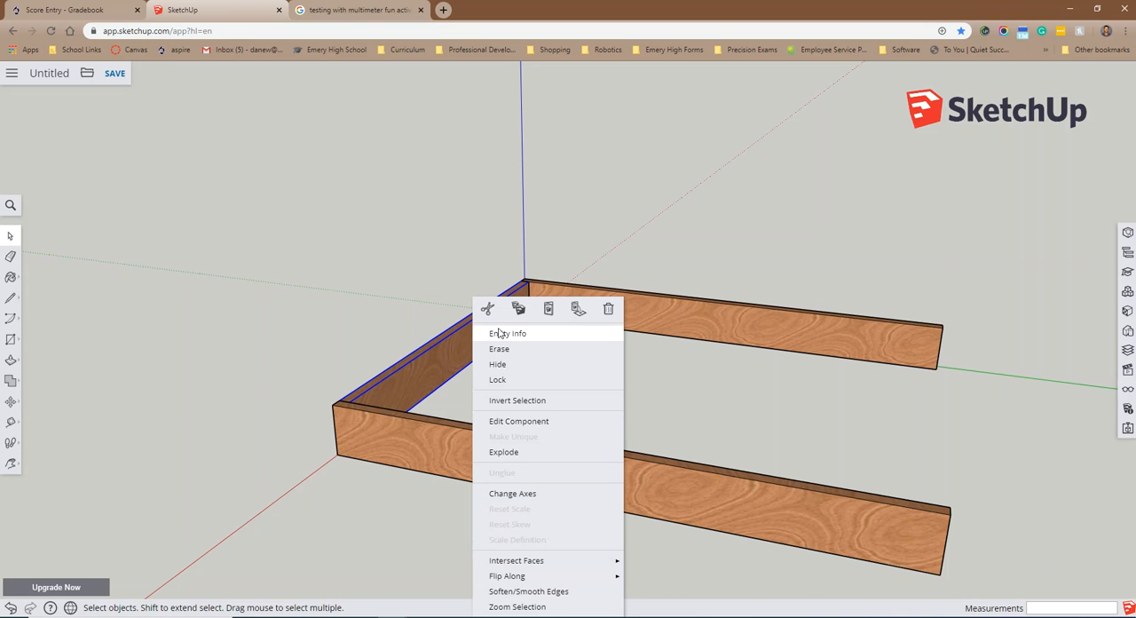
{"action": "left_click", "coordinate": [548, 308]}
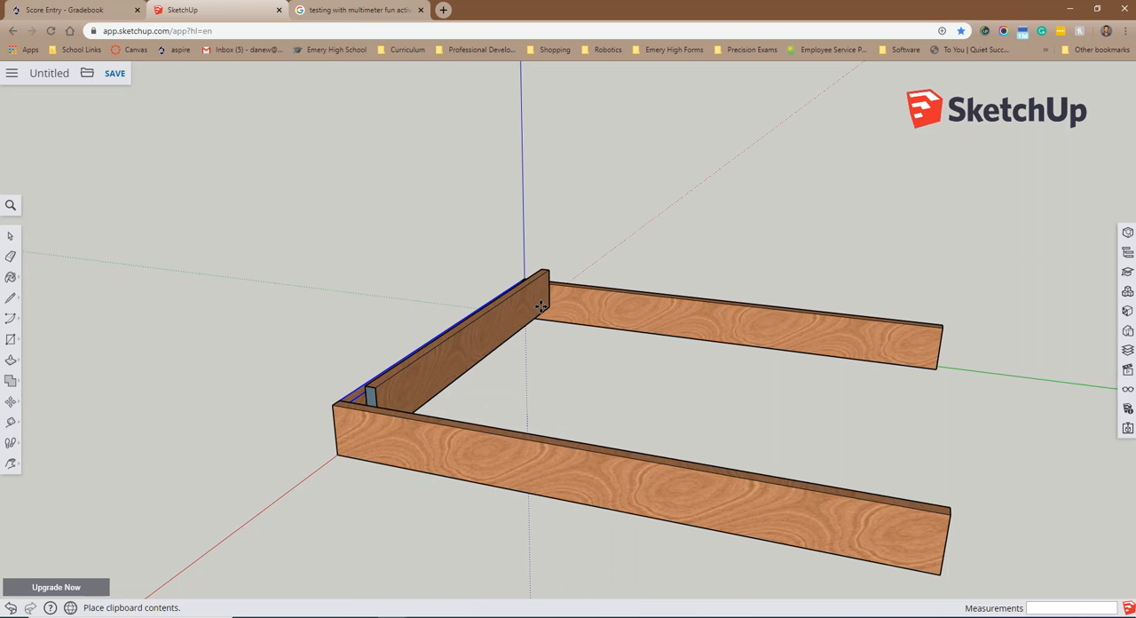
Step: Place the pasted joist directly over the original, snapping its corner to the original joist's outer bottom corner near the origin
{"action": "scroll", "coordinate": [512, 320], "scroll_direction": "up", "scroll_amount": 5}
{"action": "scroll", "coordinate": [512, 319], "scroll_direction": "up", "scroll_amount": 2}
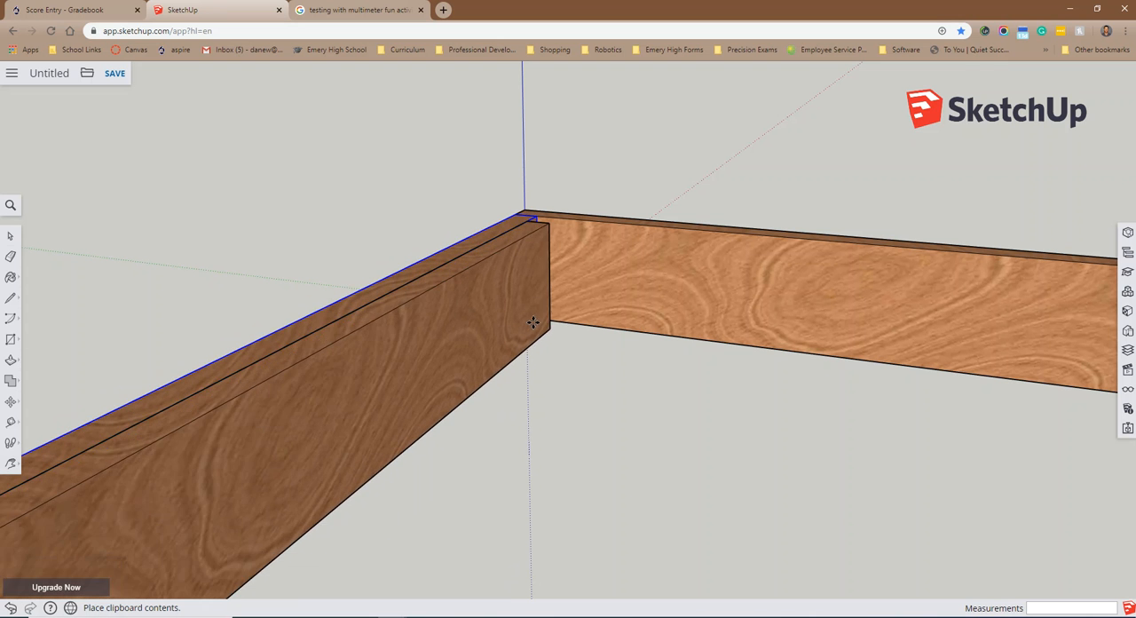
{"action": "scroll", "coordinate": [532, 324], "scroll_direction": "up", "scroll_amount": 3}
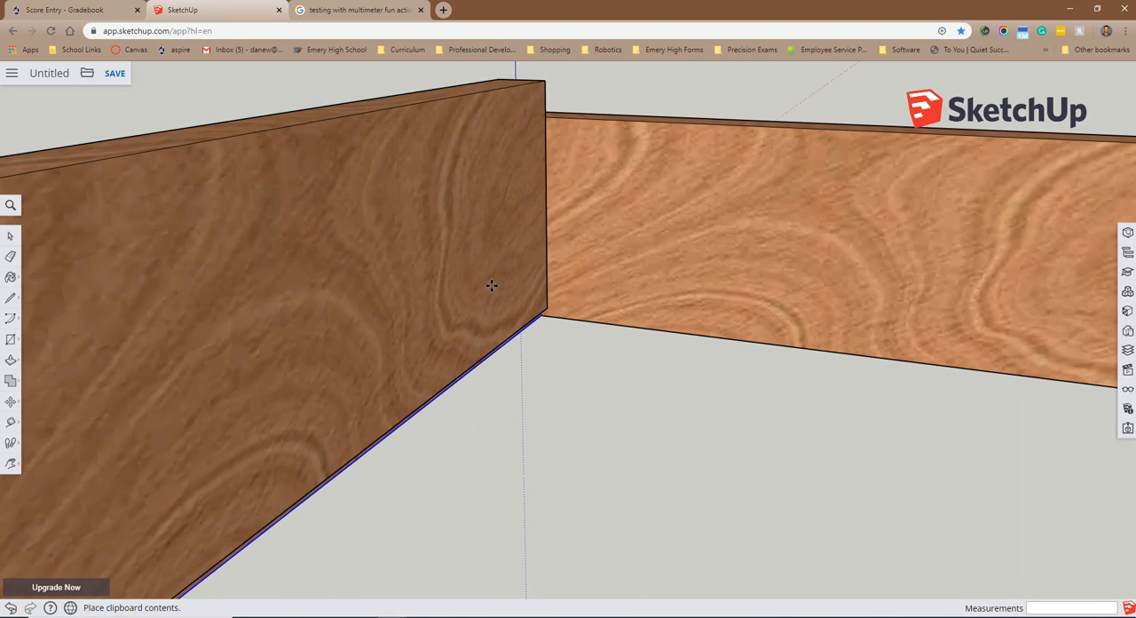
{"action": "scroll", "coordinate": [684, 355], "scroll_direction": "down", "scroll_amount": 5}
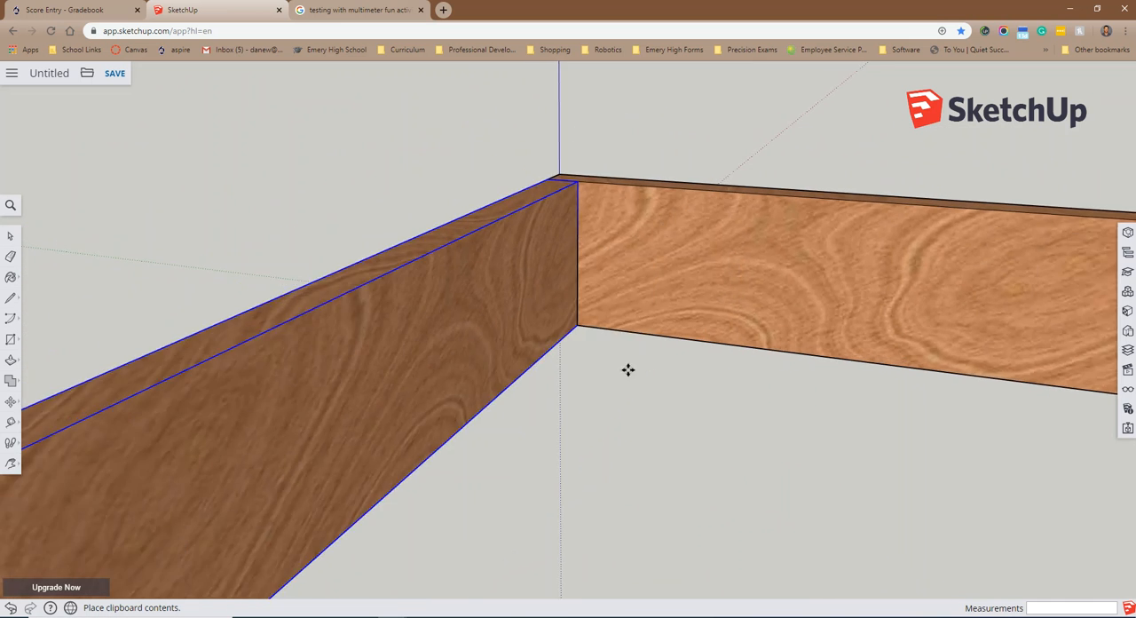
{"action": "scroll", "coordinate": [683, 388], "scroll_direction": "down", "scroll_amount": 2}
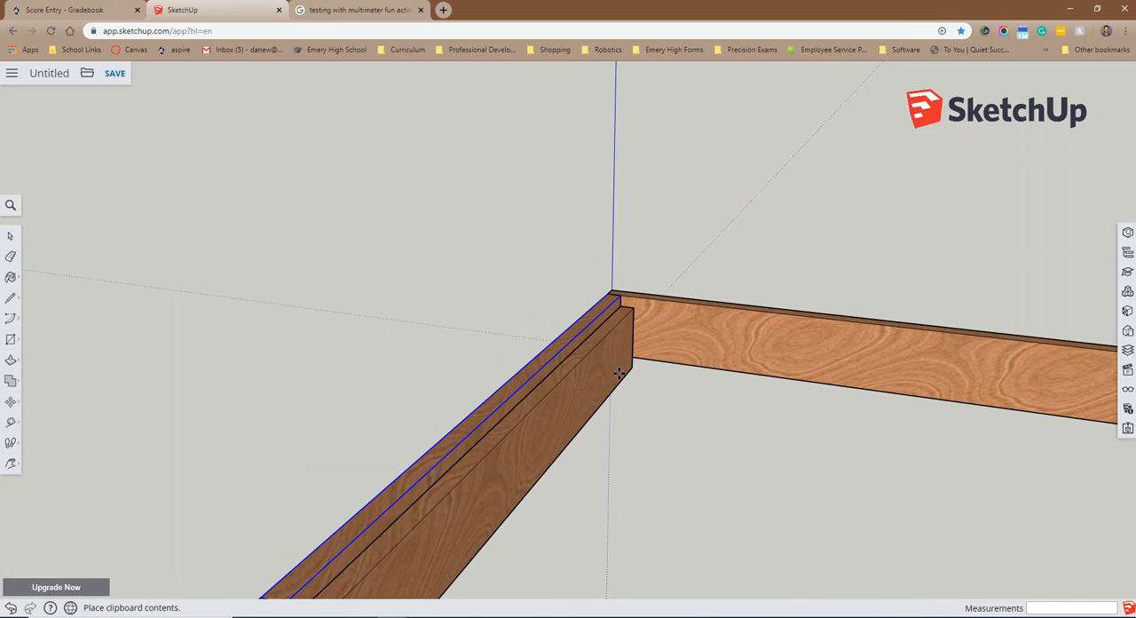
{"action": "left_click", "coordinate": [619, 371]}
{"action": "middle_click_drag", "start_coordinate": [623, 374], "coordinate": [499, 390]}
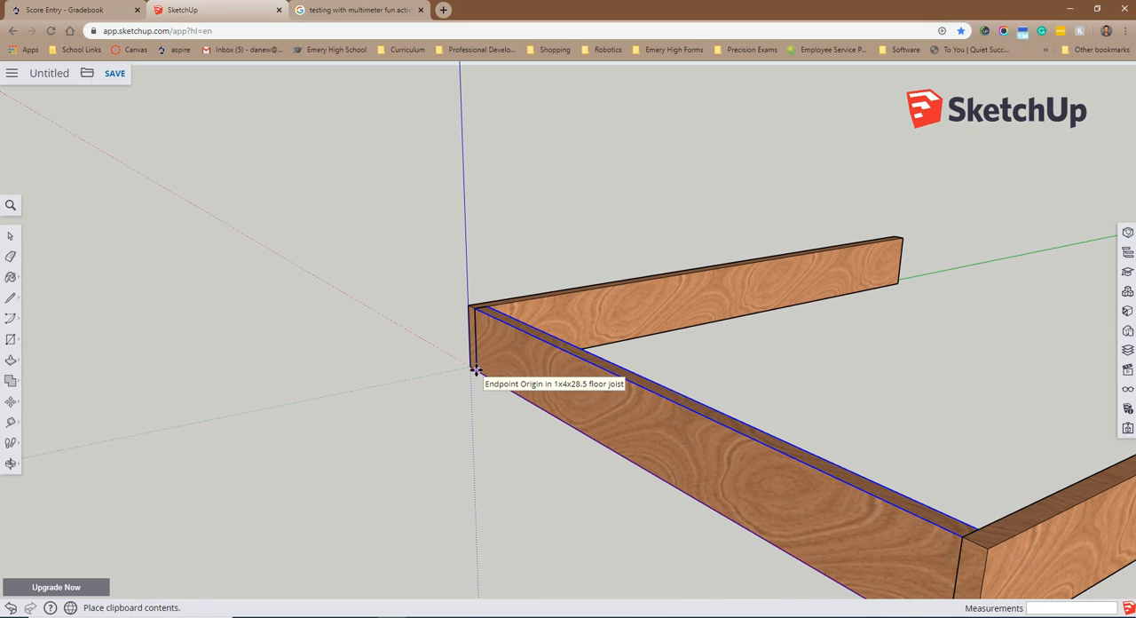
{"action": "left_click", "coordinate": [475, 369]}
{"action": "key", "text": "m"}
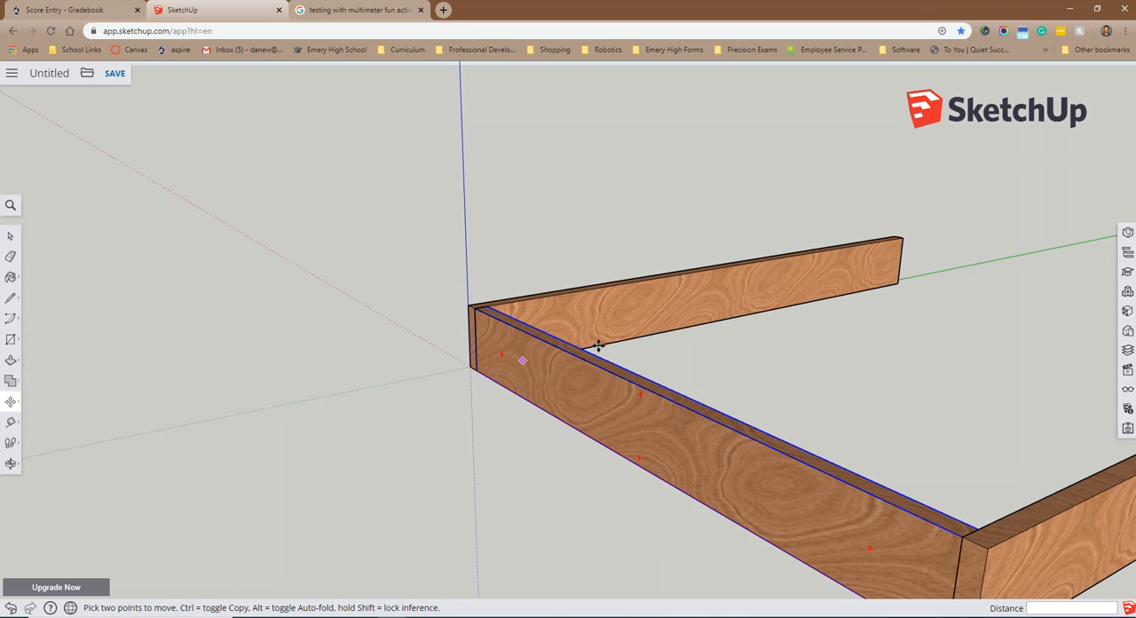
{"action": "left_click", "coordinate": [479, 371]}
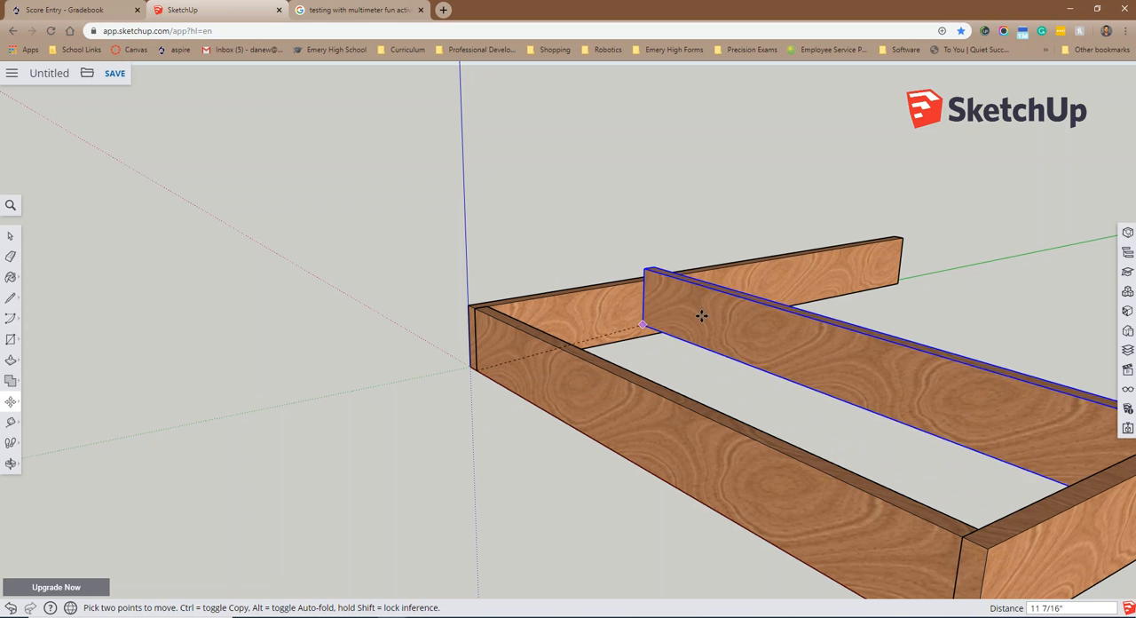
{"action": "scroll", "coordinate": [874, 292], "scroll_direction": "up", "scroll_amount": 3}
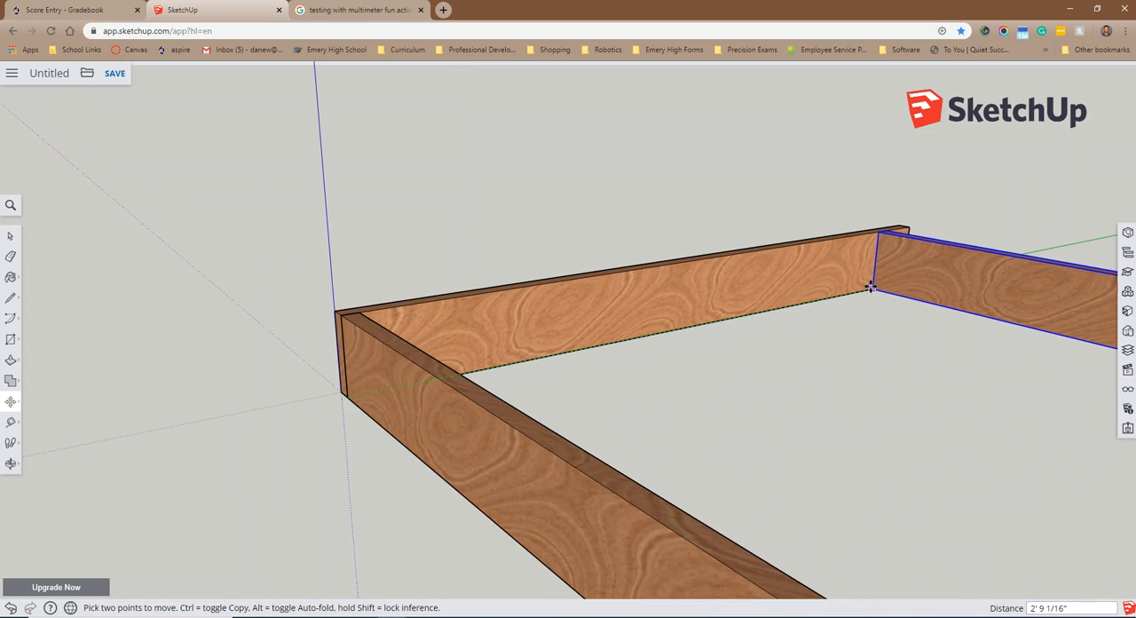
{"action": "scroll", "coordinate": [869, 287], "scroll_direction": "down", "scroll_amount": 3}
{"action": "middle_click_drag", "start_coordinate": [869, 287], "coordinate": [428, 314]}
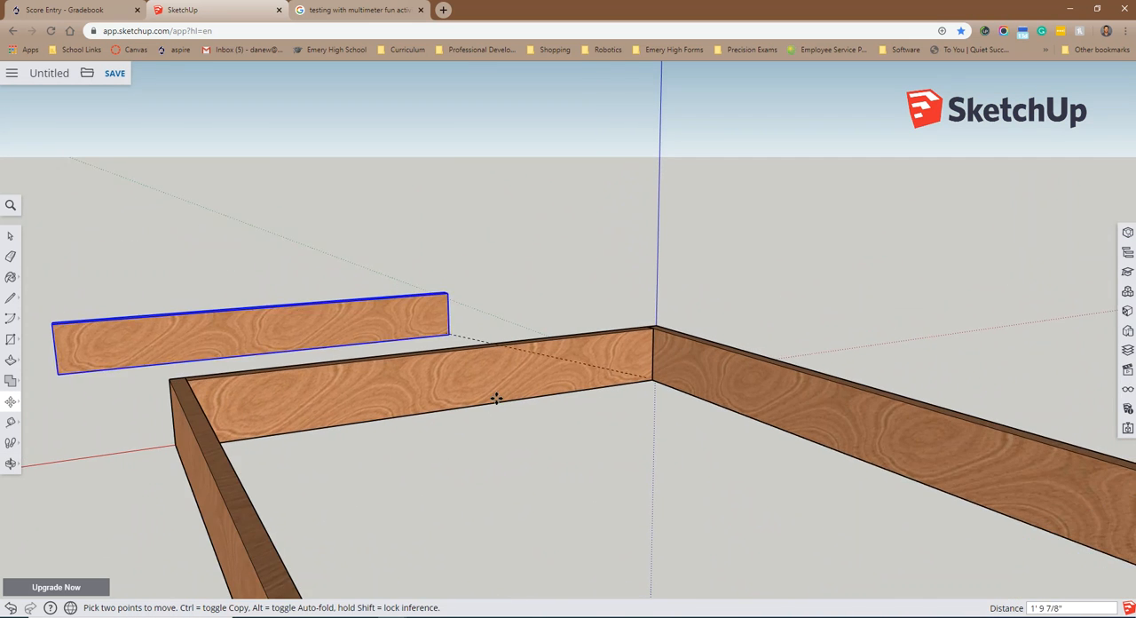
{"action": "scroll", "coordinate": [461, 351], "scroll_direction": "down", "scroll_amount": 2}
{"action": "scroll", "coordinate": [590, 452], "scroll_direction": "down", "scroll_amount": 2}
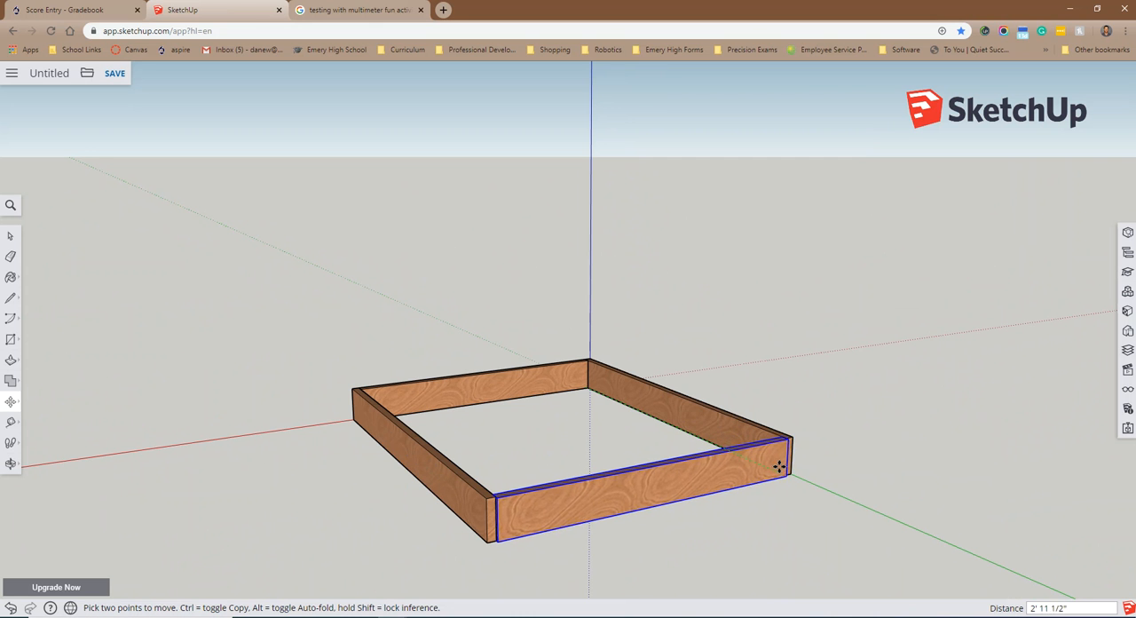
{"action": "scroll", "coordinate": [778, 467], "scroll_direction": "up", "scroll_amount": 2}
{"action": "scroll", "coordinate": [778, 467], "scroll_direction": "up", "scroll_amount": 2}
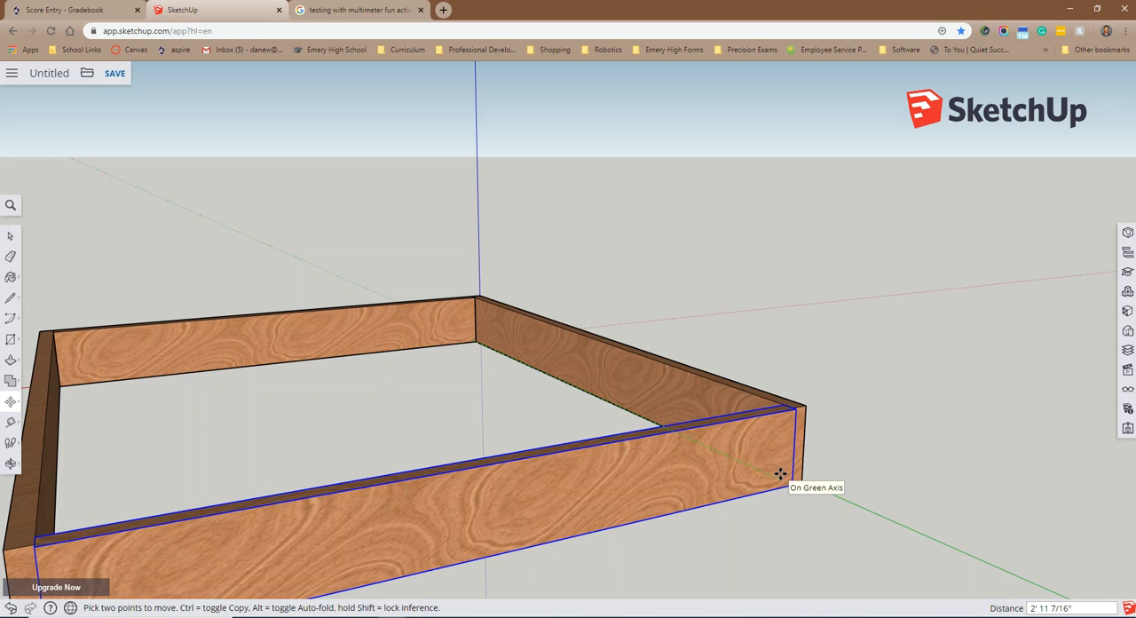
{"action": "key", "text": "Escape"}
Step: Move the duplicate joist by its inner bottom corner 2' 11 1/4" along the green axis to the far end of the 1x4x36 board
{"action": "middle_click_drag", "start_coordinate": [438, 445], "coordinate": [362, 365]}
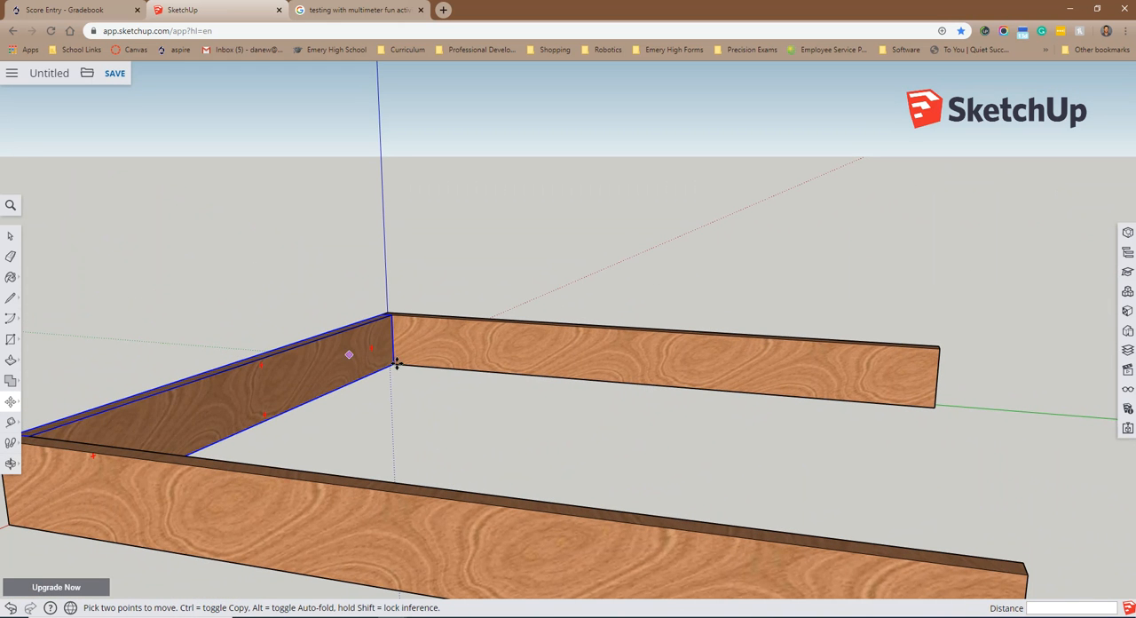
{"action": "scroll", "coordinate": [395, 365], "scroll_direction": "up", "scroll_amount": 8}
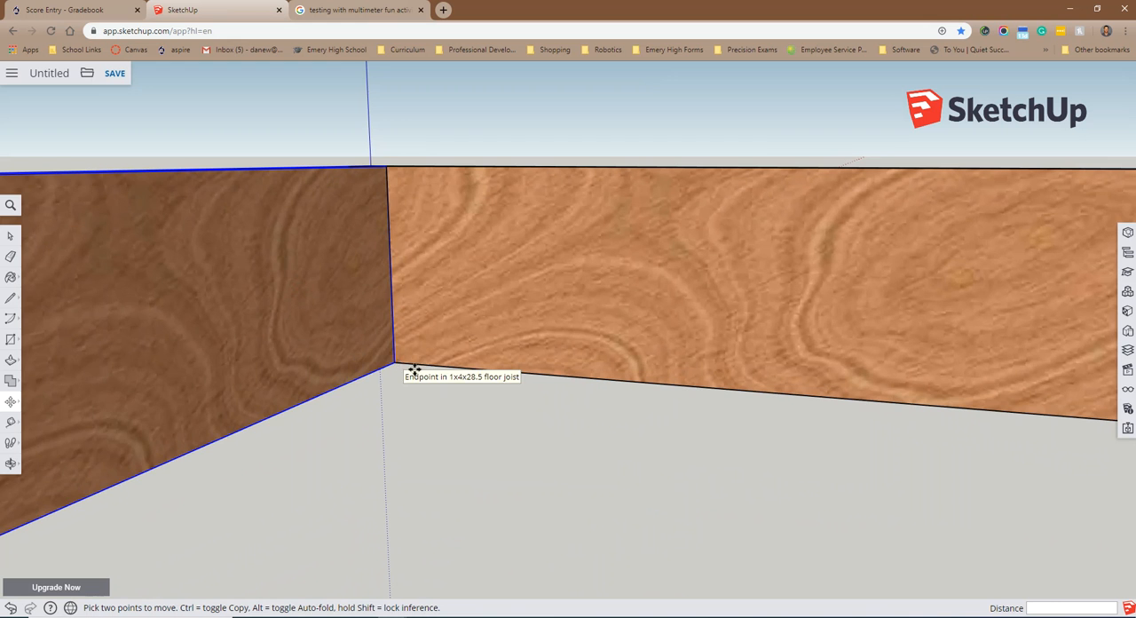
{"action": "left_click", "coordinate": [406, 371]}
{"action": "scroll", "coordinate": [600, 388], "scroll_direction": "down", "scroll_amount": 3}
{"action": "scroll", "coordinate": [600, 387], "scroll_direction": "down", "scroll_amount": 5}
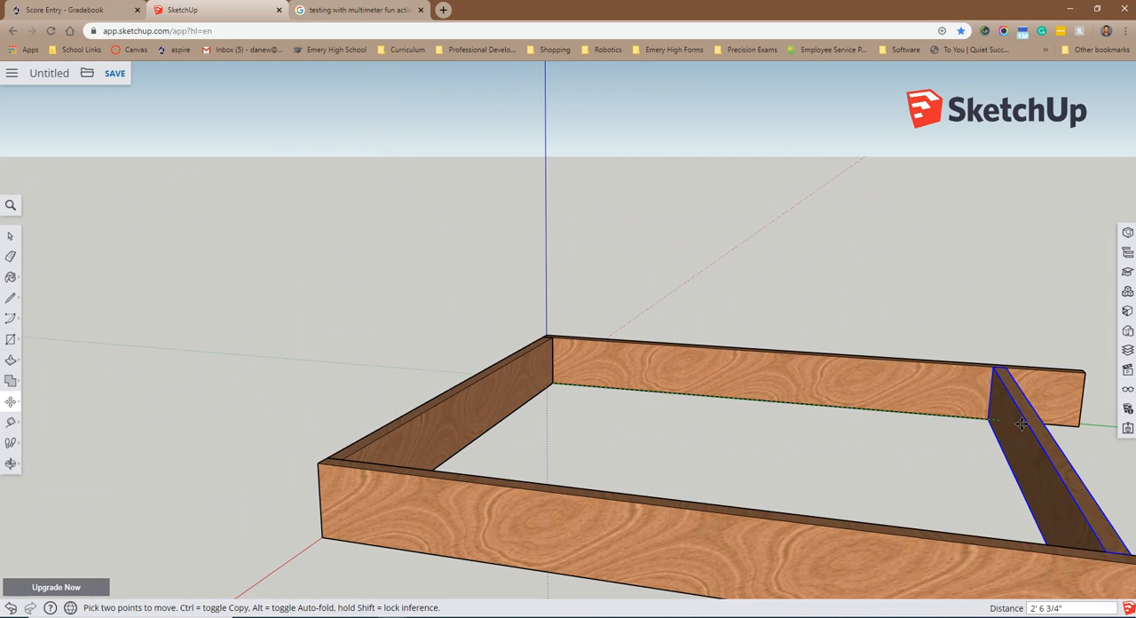
{"action": "middle_click_drag", "start_coordinate": [1056, 417], "coordinate": [754, 469]}
{"action": "scroll", "coordinate": [789, 506], "scroll_direction": "down", "scroll_amount": 3}
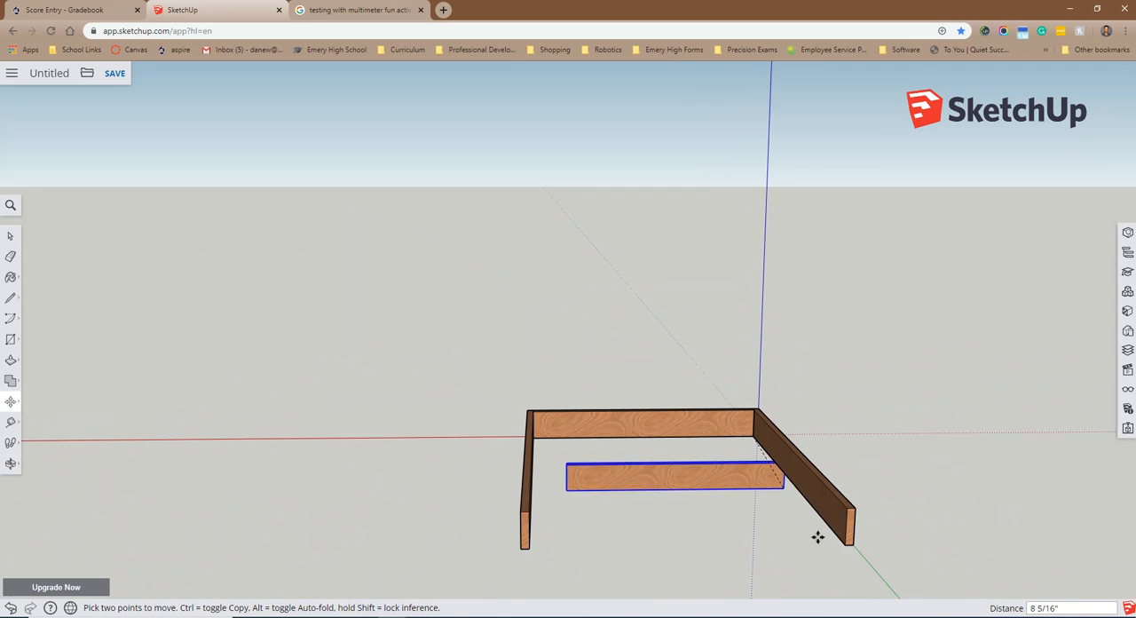
{"action": "scroll", "coordinate": [814, 532], "scroll_direction": "up", "scroll_amount": 5}
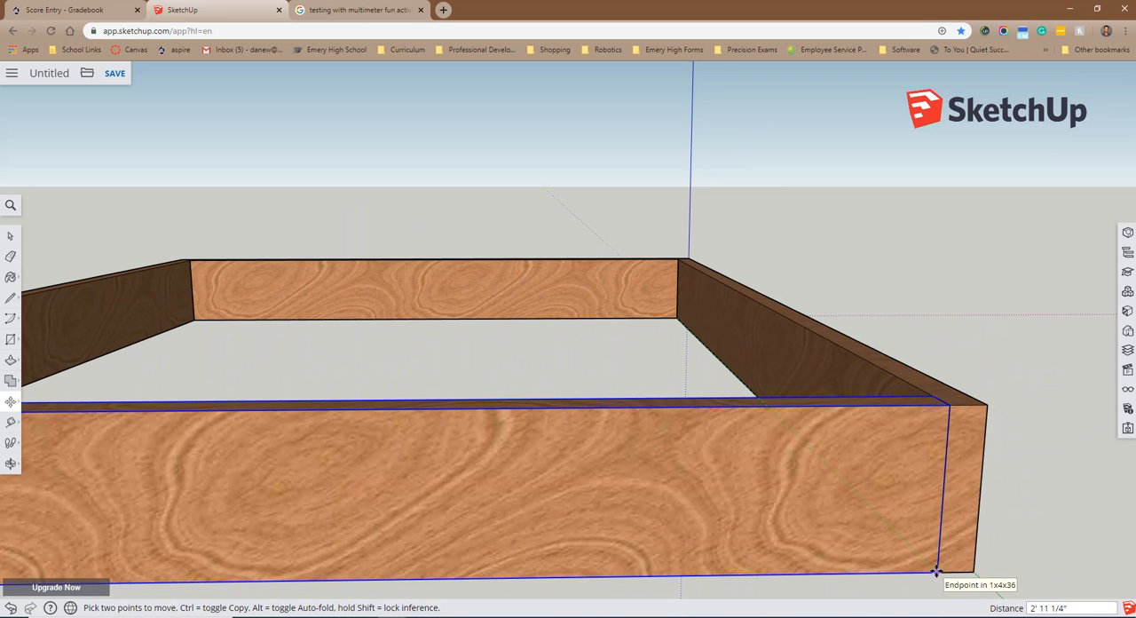
{"action": "scroll", "coordinate": [936, 570], "scroll_direction": "up", "scroll_amount": 3}
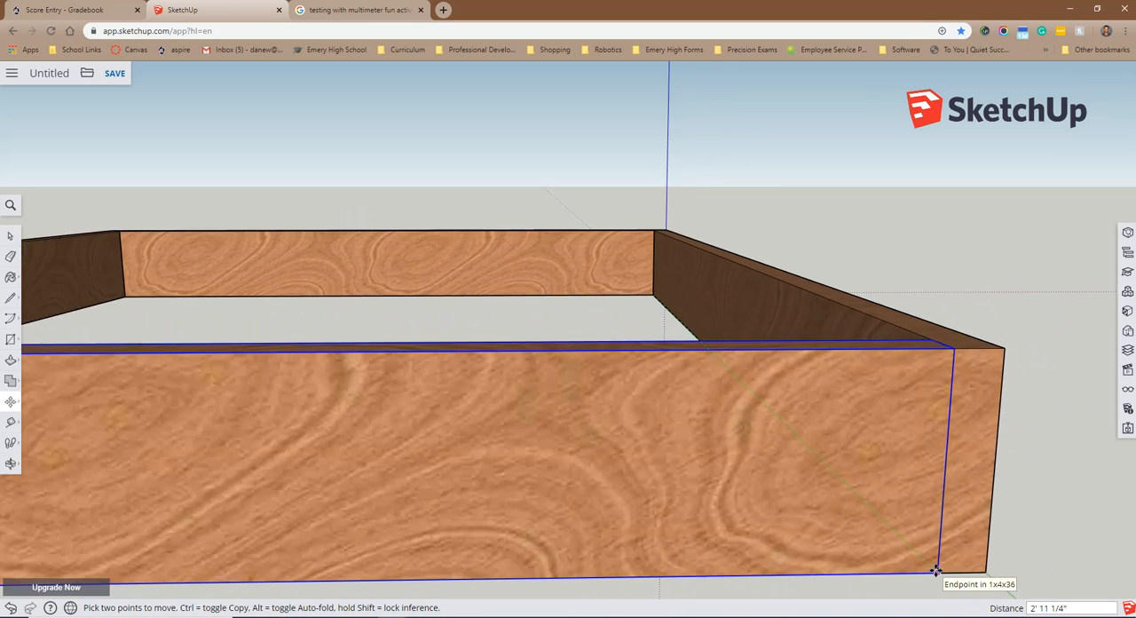
{"action": "left_click", "coordinate": [936, 572]}
Step: Clear the selection and examine the four-board frame's far joist and corners from the side and from above
{"action": "scroll", "coordinate": [480, 395], "scroll_direction": "down", "scroll_amount": 6}
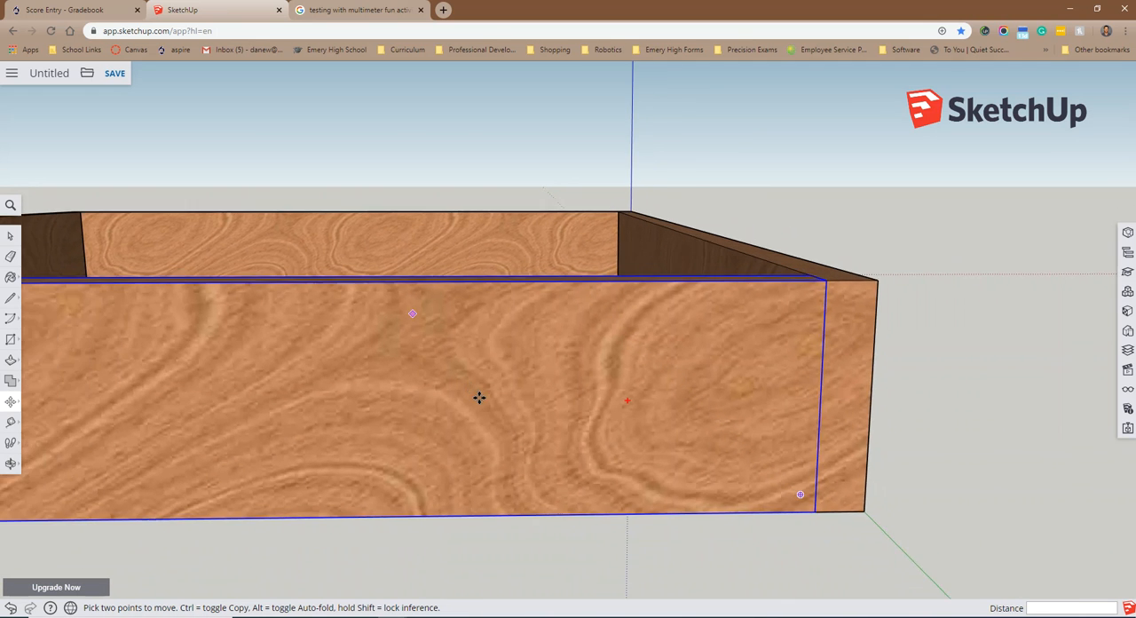
{"action": "scroll", "coordinate": [486, 399], "scroll_direction": "down", "scroll_amount": 2}
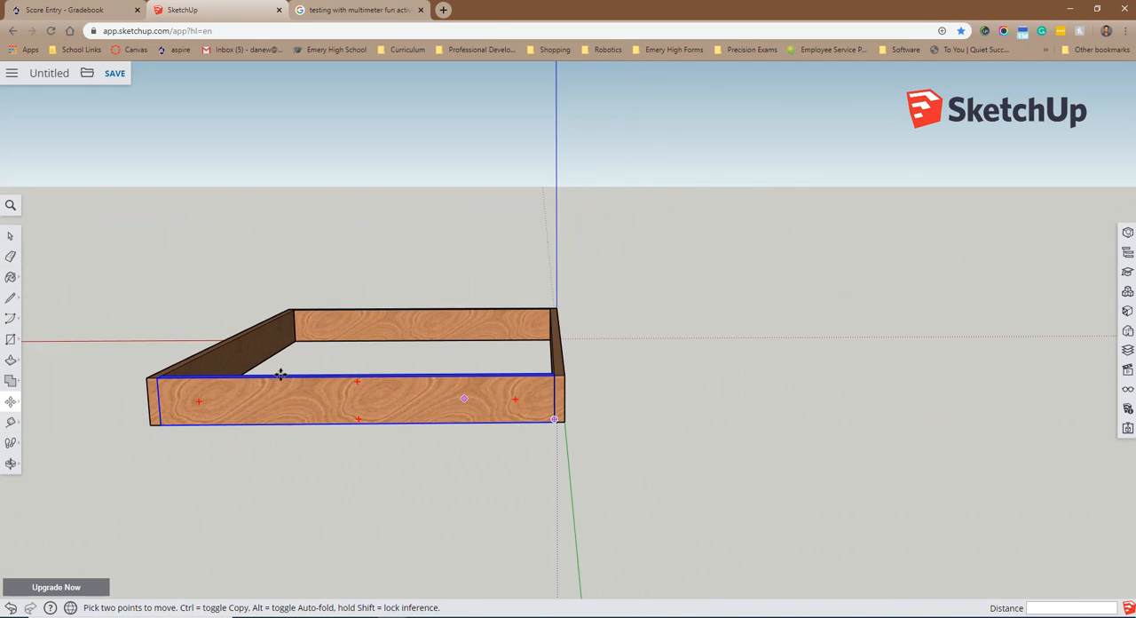
{"action": "left_click", "coordinate": [11, 237]}
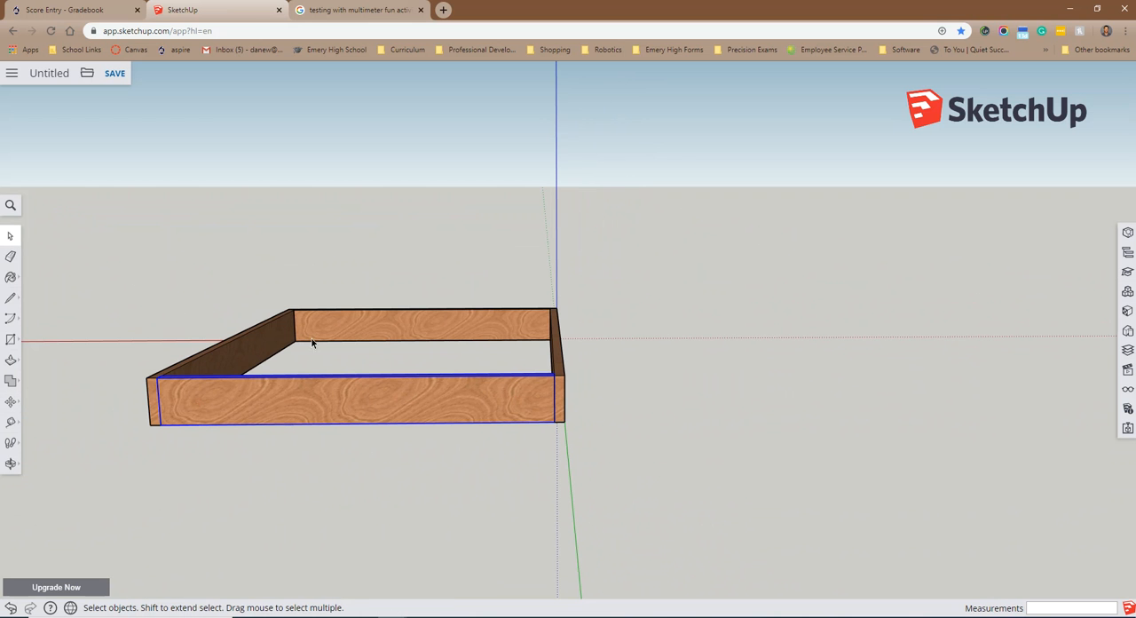
{"action": "middle_click_drag", "start_coordinate": [348, 359], "coordinate": [717, 487]}
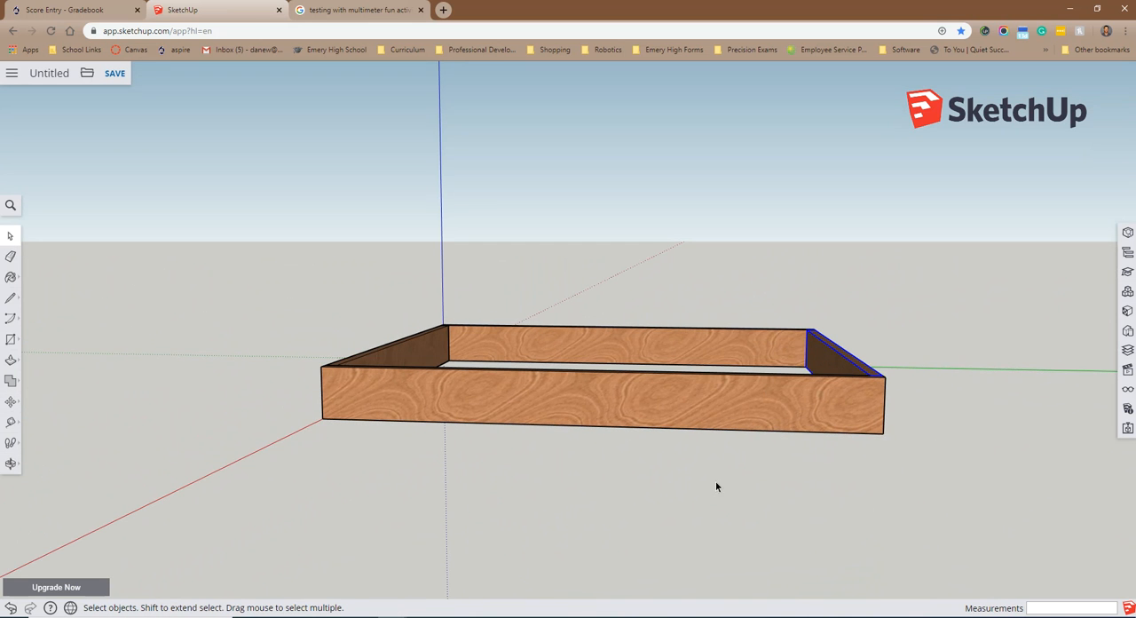
{"action": "middle_click_drag", "start_coordinate": [943, 336], "coordinate": [791, 364]}
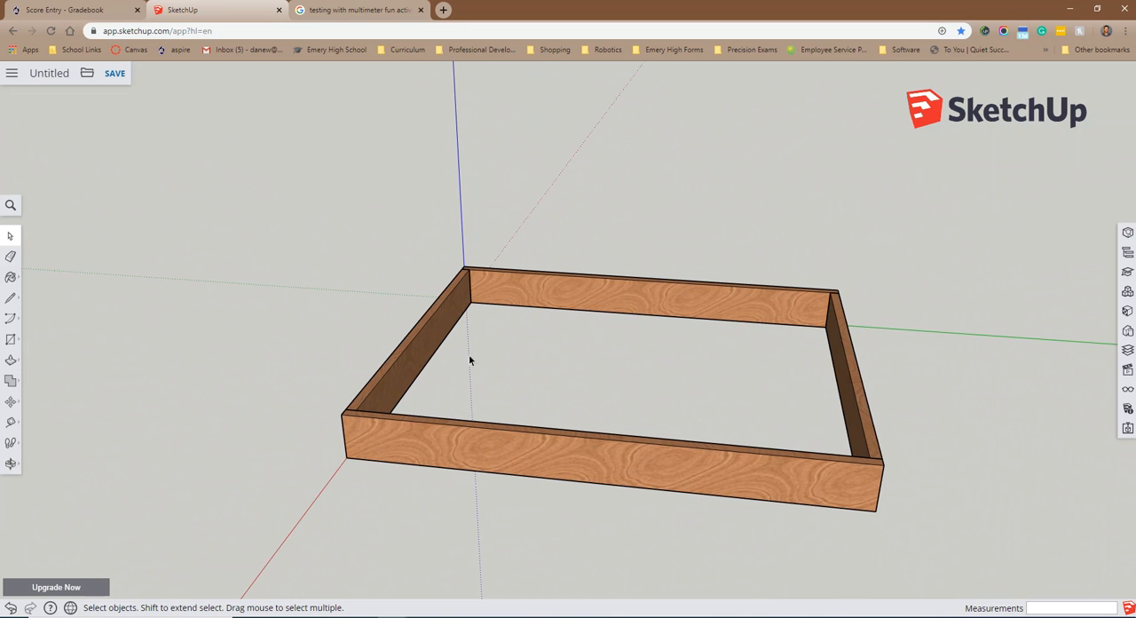
{"action": "scroll", "coordinate": [446, 359], "scroll_direction": "up", "scroll_amount": 2}
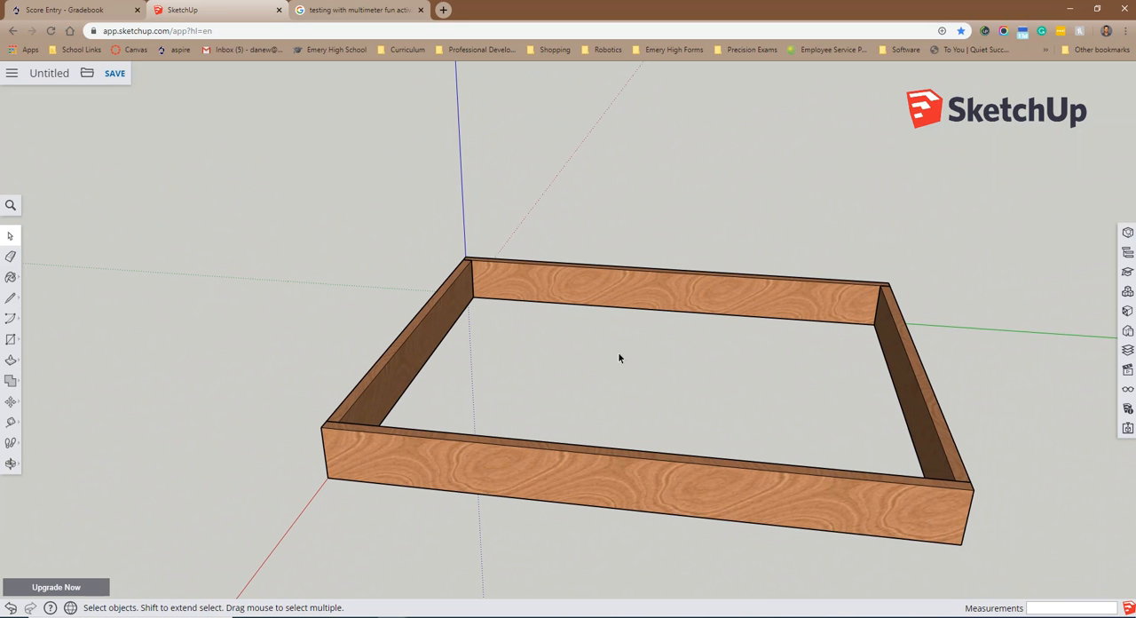
{"action": "scroll", "coordinate": [723, 365], "scroll_direction": "up", "scroll_amount": 1}
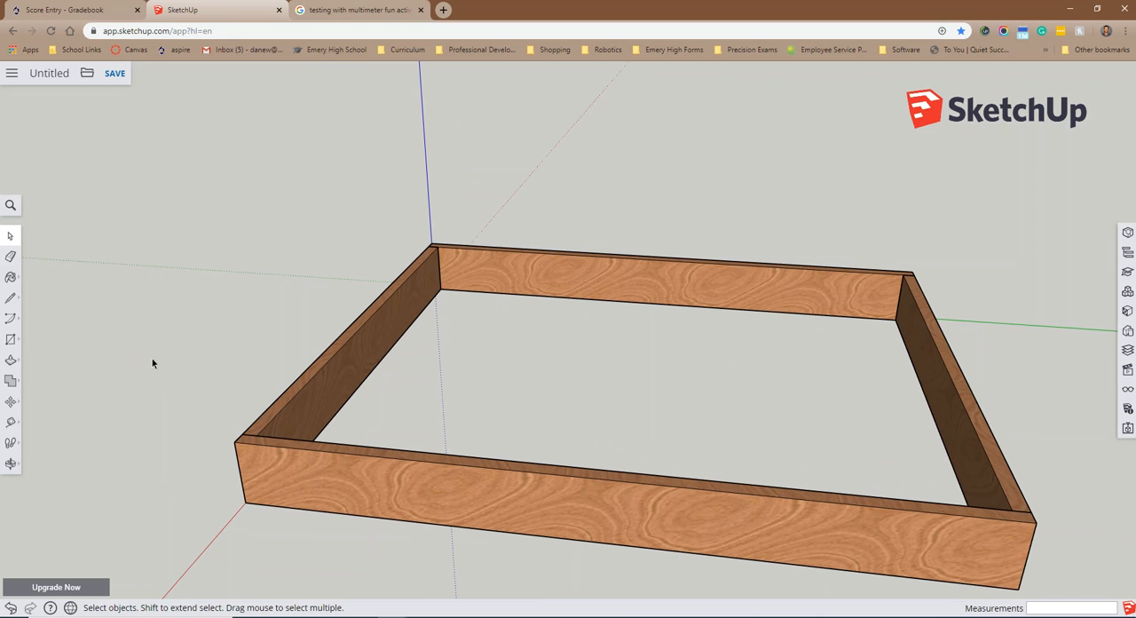
Step: Mark a guide point 11 inches from the inner corner along the inner bottom edge of the long board on the green axis
{"action": "left_click", "coordinate": [11, 423]}
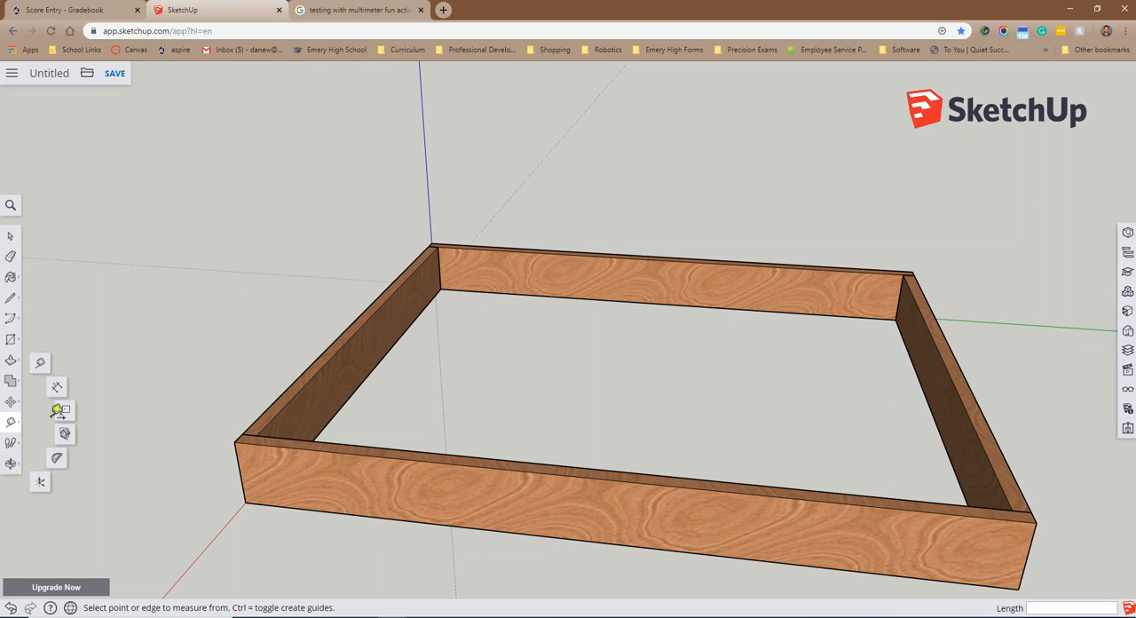
{"action": "left_click", "coordinate": [442, 286]}
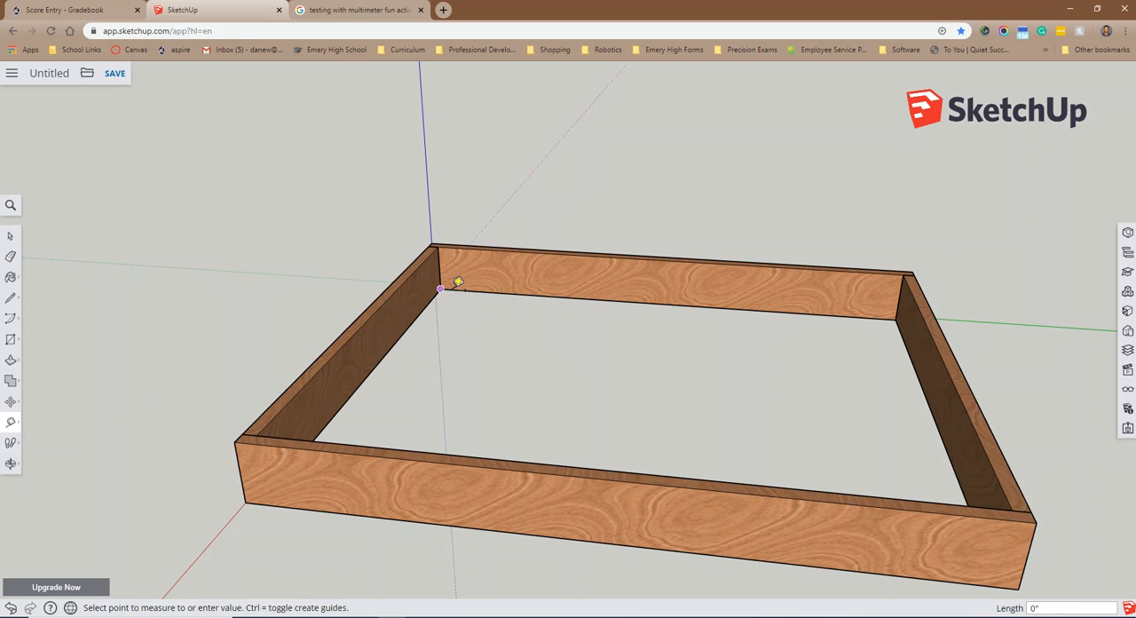
{"action": "left_click", "coordinate": [538, 289]}
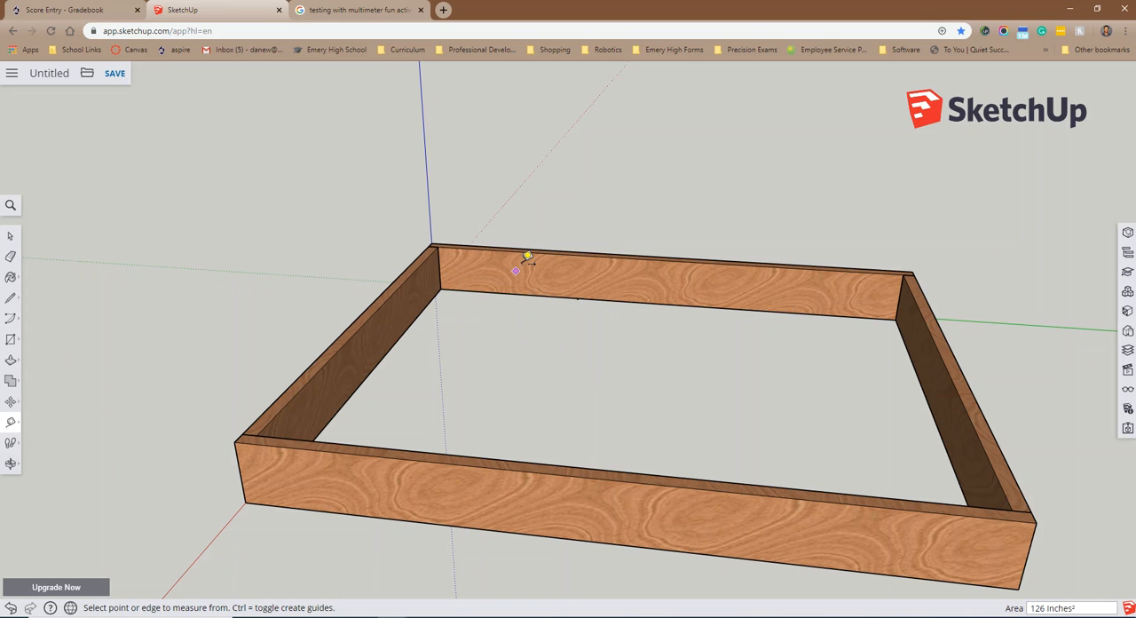
{"action": "scroll", "coordinate": [585, 290], "scroll_direction": "up", "scroll_amount": 10}
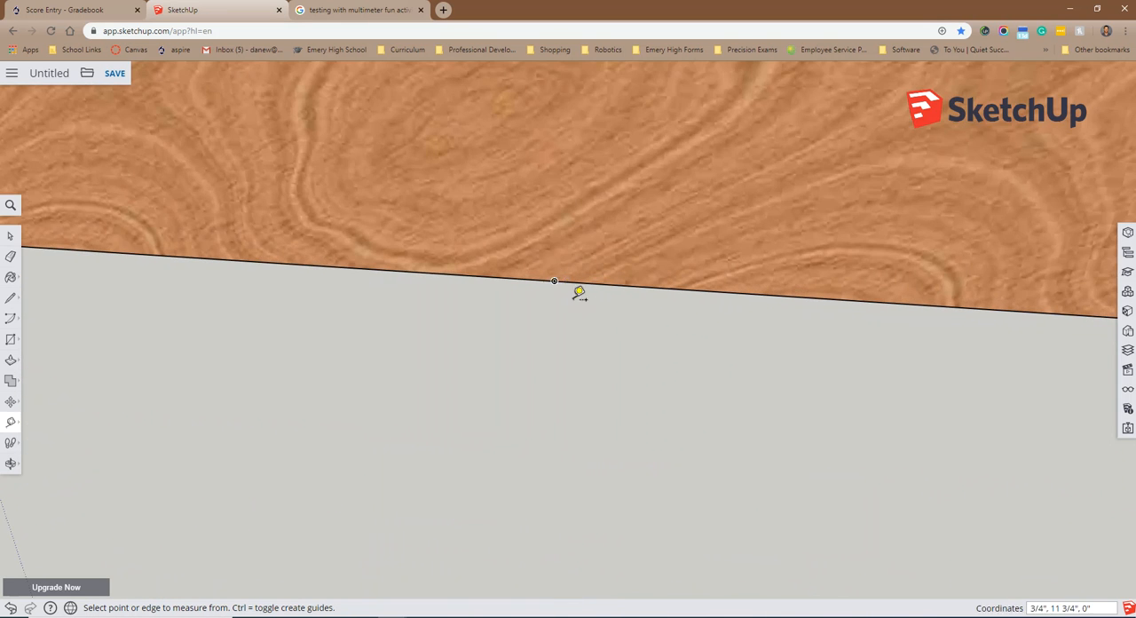
{"action": "scroll", "coordinate": [619, 354], "scroll_direction": "down", "scroll_amount": 10}
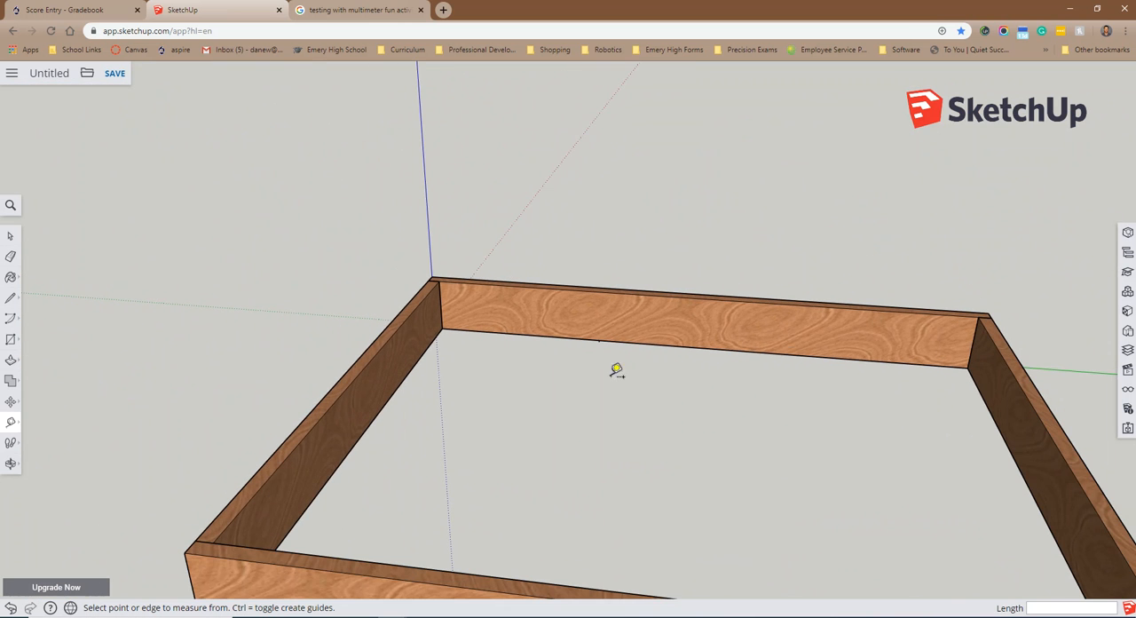
{"action": "left_click", "coordinate": [10, 235]}
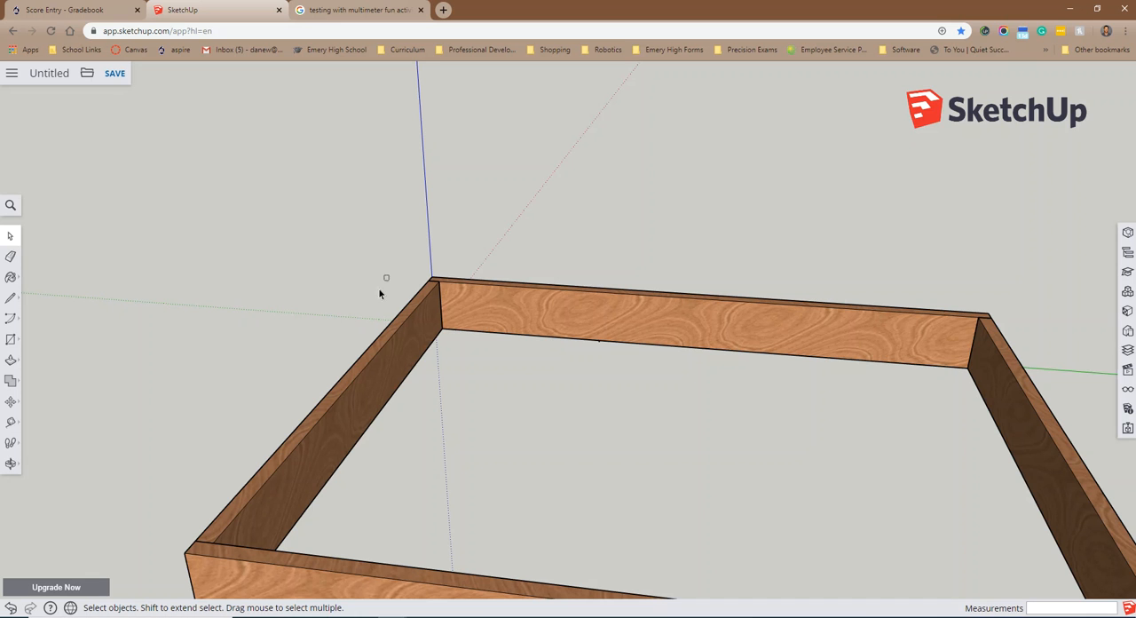
Step: Copy the 28.5-inch end joist on the origin side and paste the duplicate against it at its inner bottom corner
{"action": "left_click", "coordinate": [351, 424]}
{"action": "right_click", "coordinate": [351, 419]}
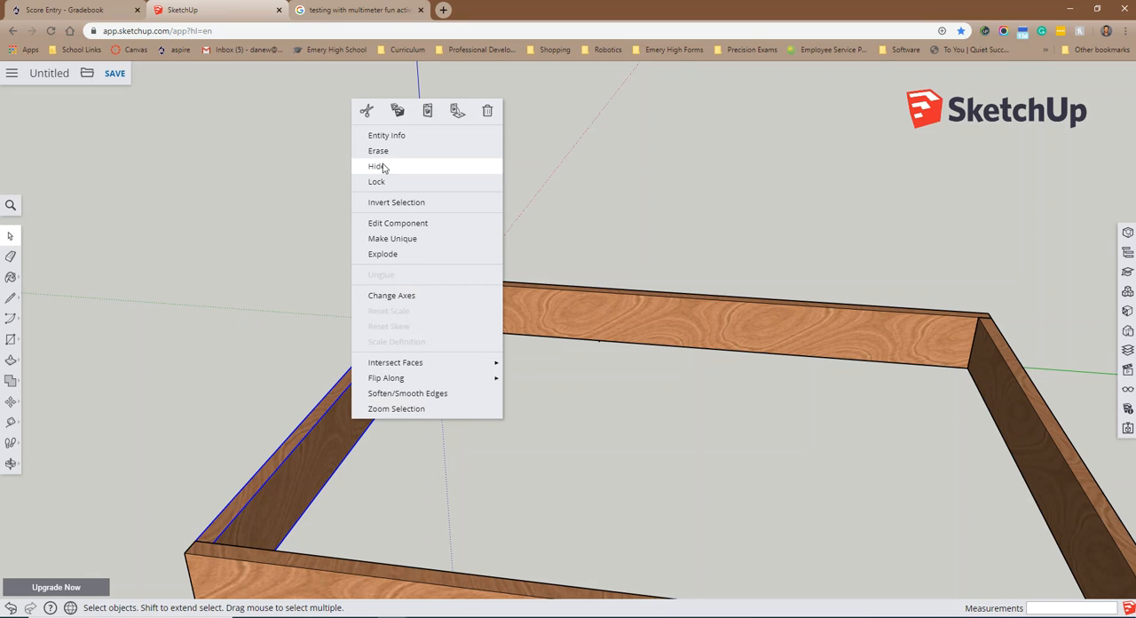
{"action": "left_click", "coordinate": [397, 111]}
{"action": "right_click", "coordinate": [342, 402]}
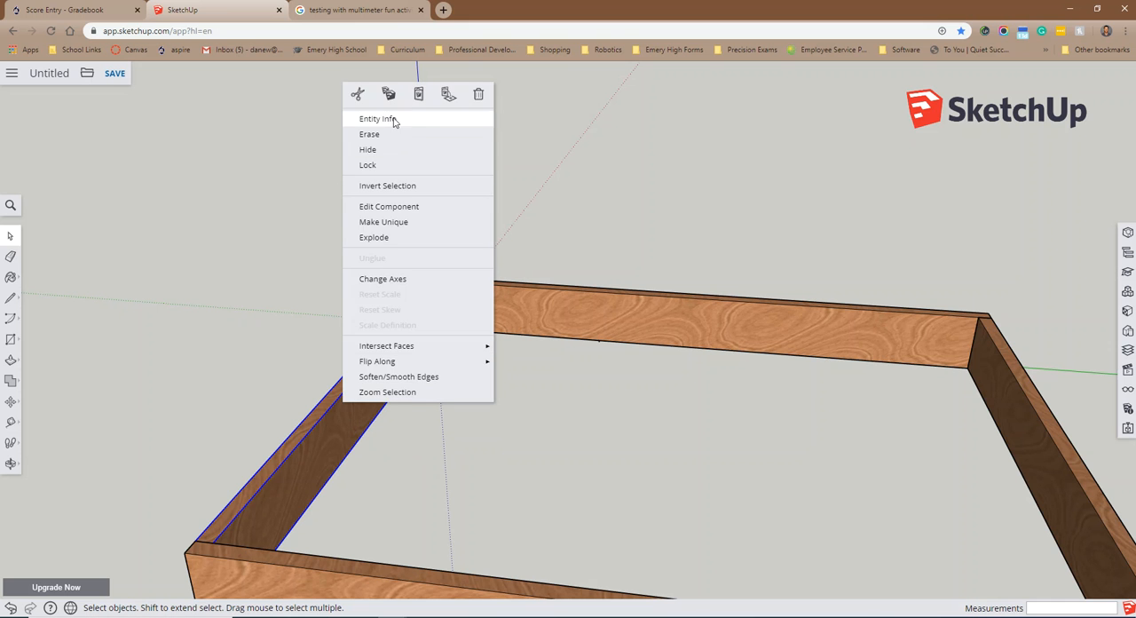
{"action": "left_click", "coordinate": [418, 94]}
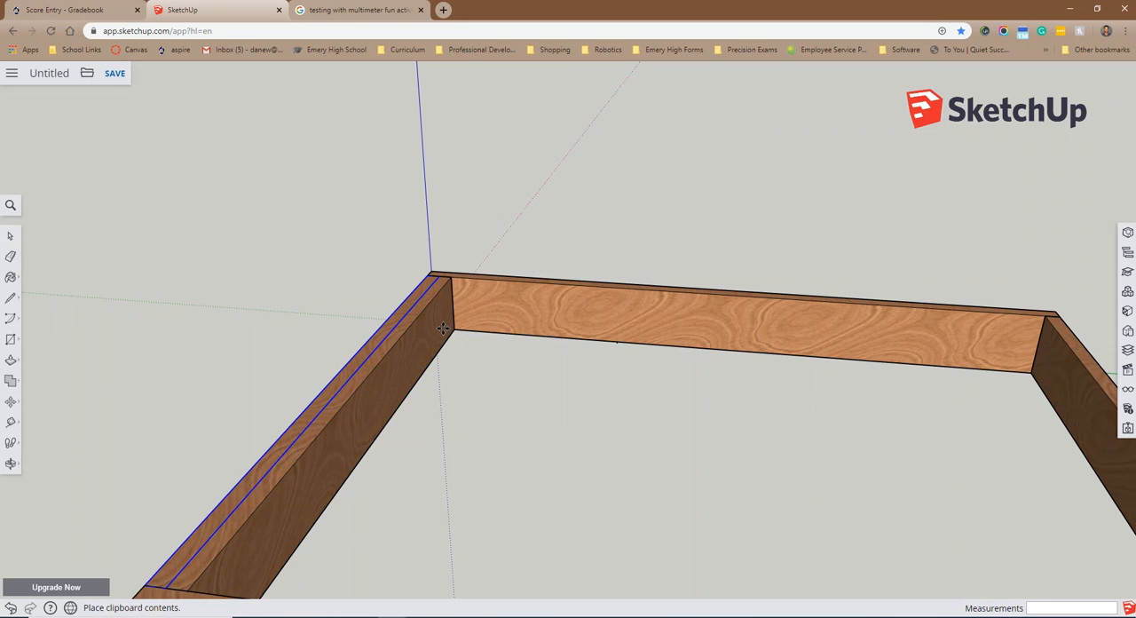
{"action": "left_click", "coordinate": [453, 328]}
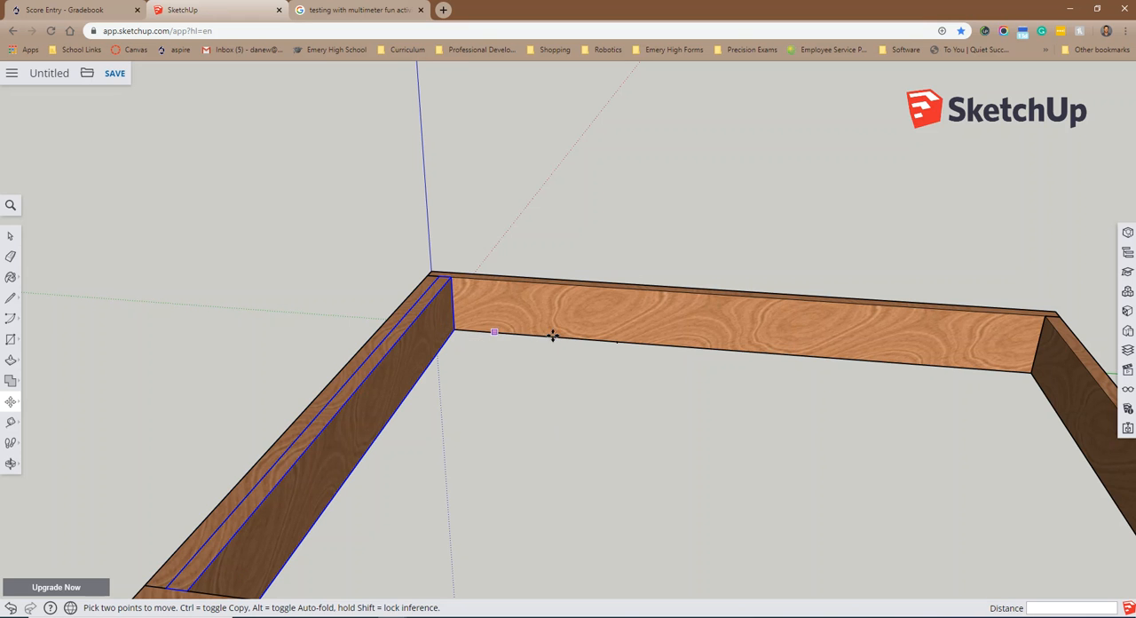
{"action": "left_click", "coordinate": [462, 329]}
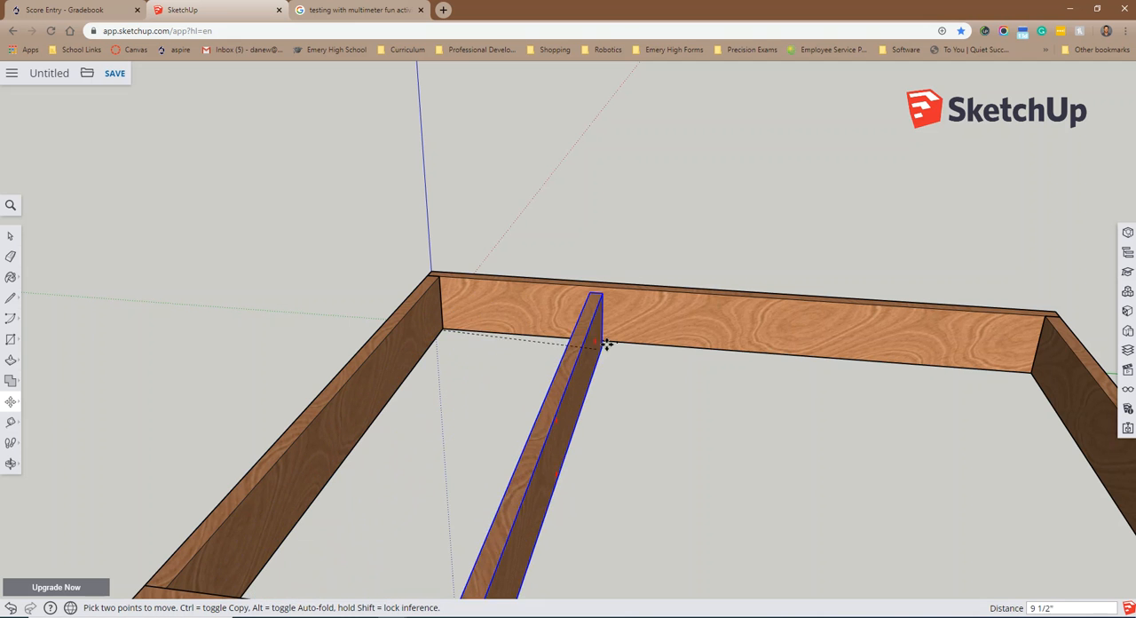
{"action": "scroll", "coordinate": [617, 342], "scroll_direction": "up", "scroll_amount": 2}
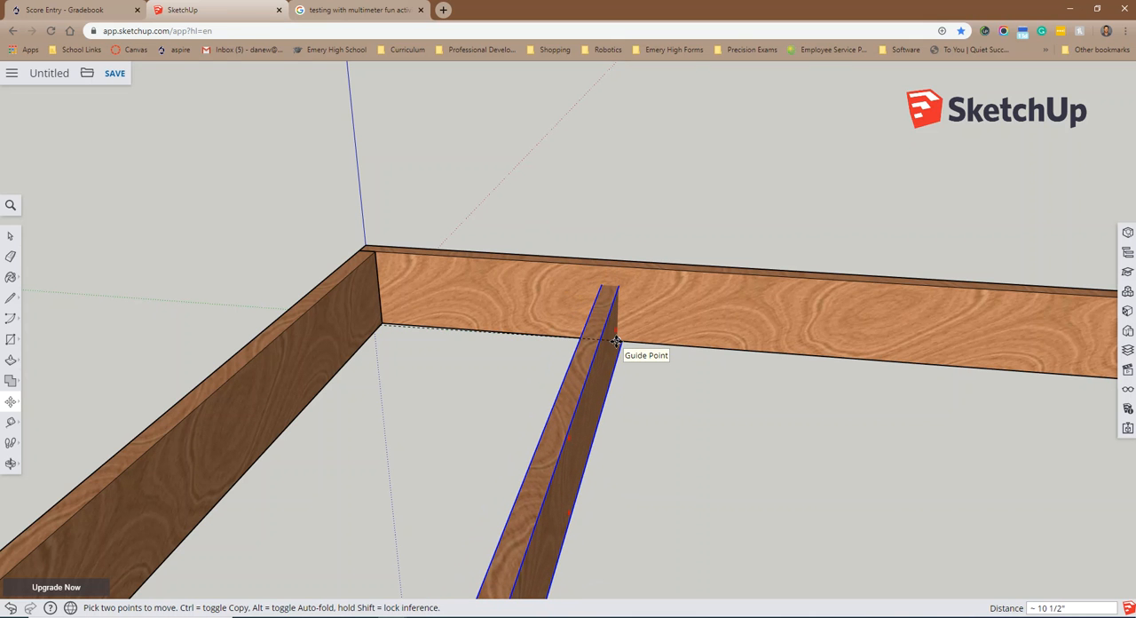
{"action": "key", "text": "Escape"}
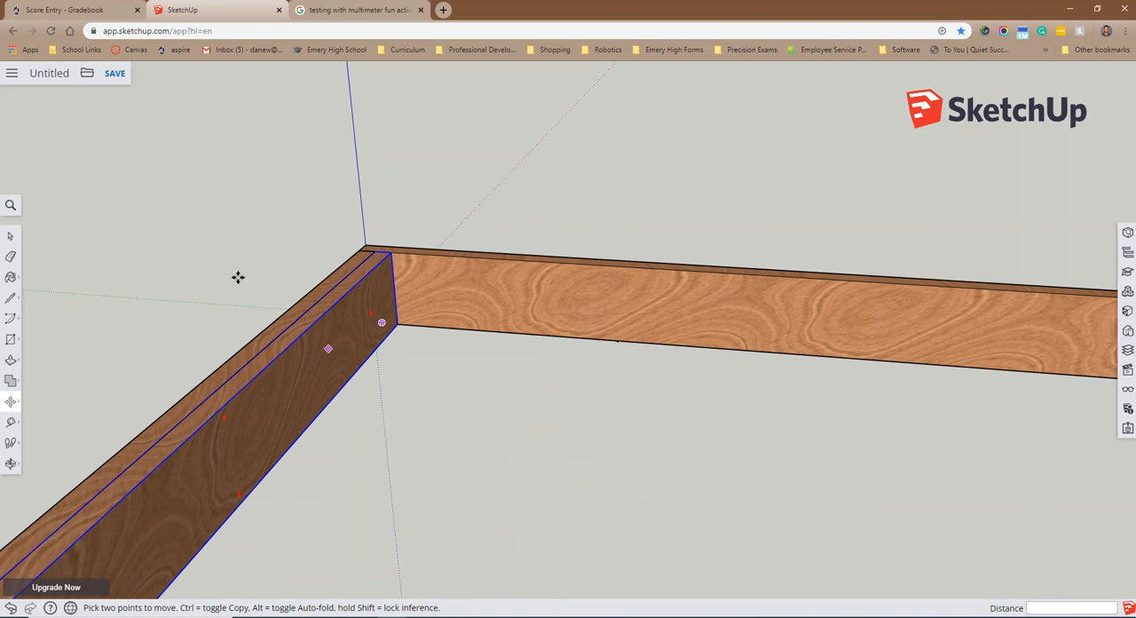
Step: Move the duplicate joist by its outer bottom corner 11 inches along the green axis onto the guide point
{"action": "middle_click_drag", "start_coordinate": [197, 315], "coordinate": [278, 374]}
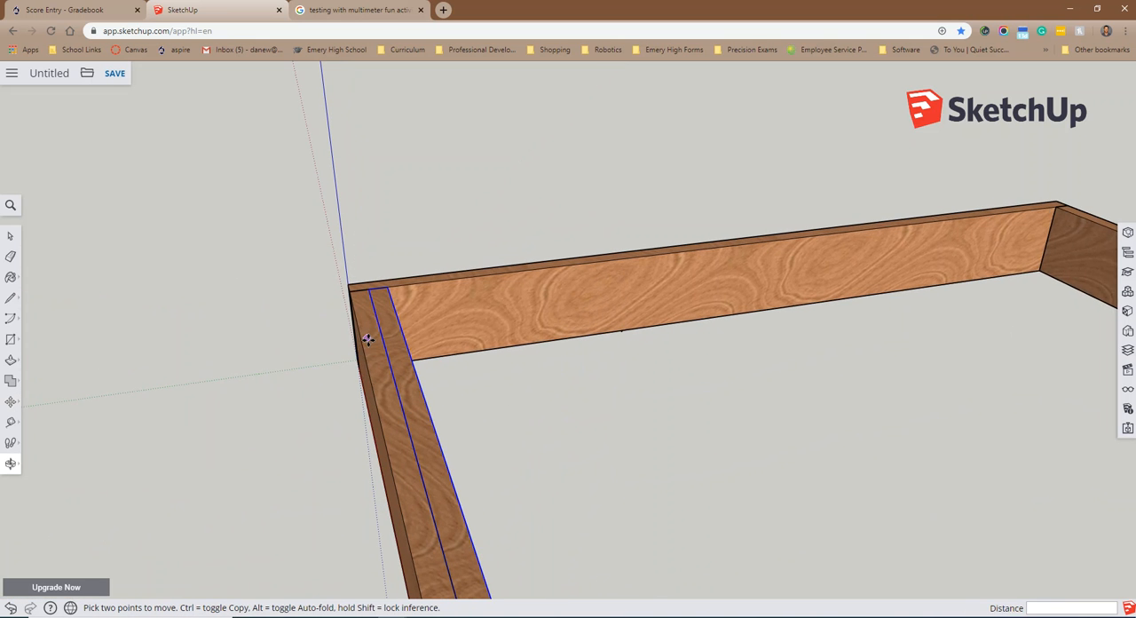
{"action": "middle_click_drag", "start_coordinate": [560, 406], "coordinate": [424, 65]}
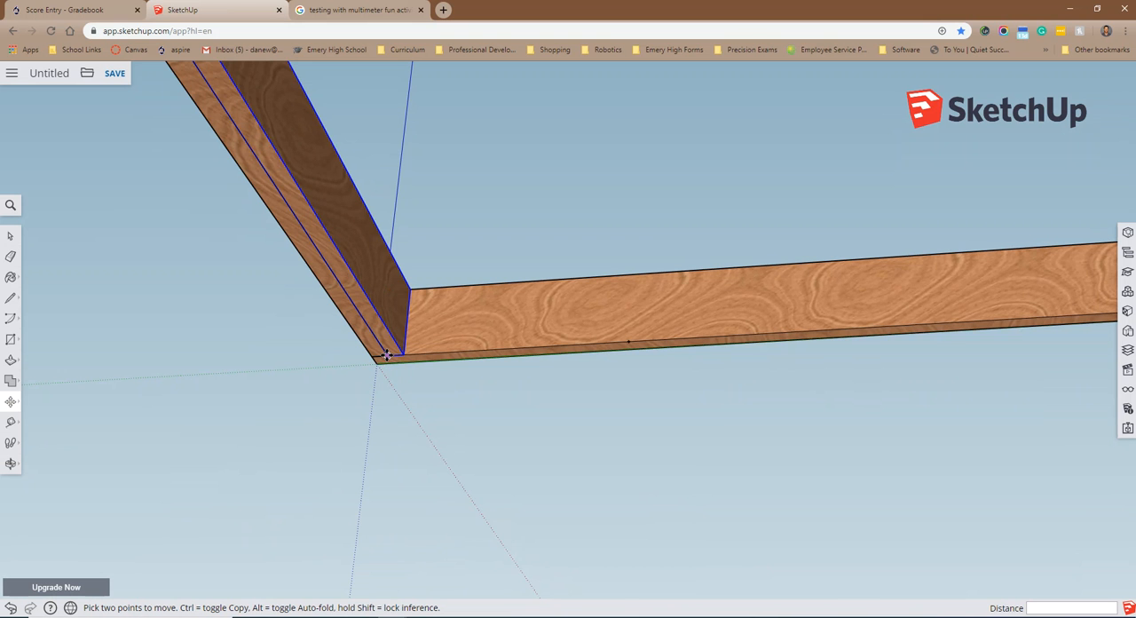
{"action": "scroll", "coordinate": [387, 355], "scroll_direction": "up", "scroll_amount": 4}
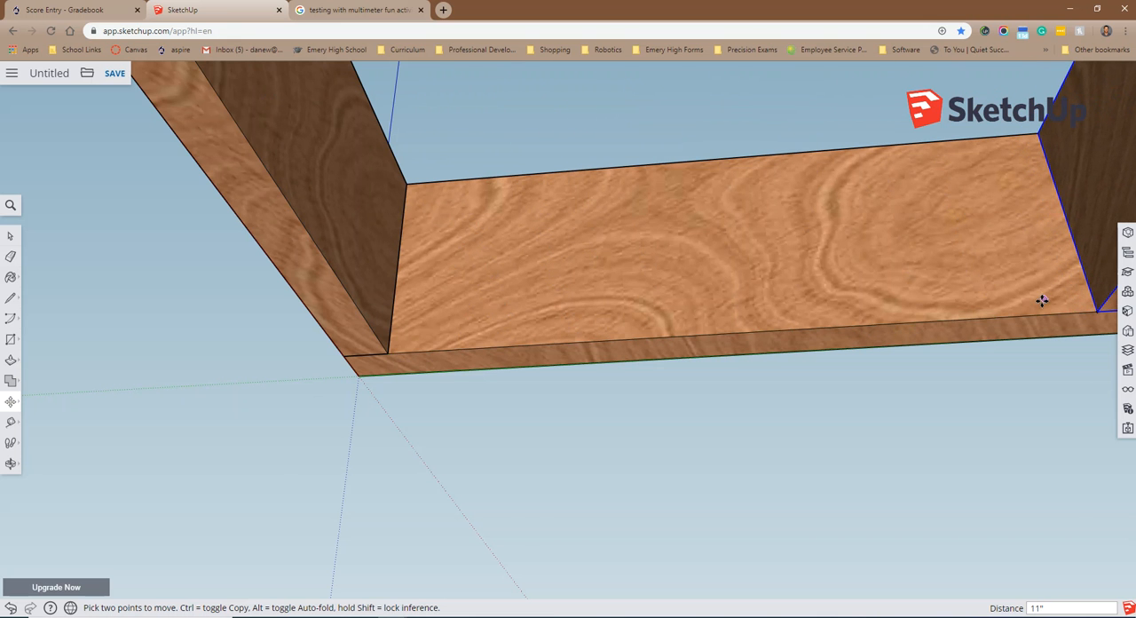
{"action": "scroll", "coordinate": [1043, 299], "scroll_direction": "down", "scroll_amount": 6}
{"action": "scroll", "coordinate": [1052, 302], "scroll_direction": "down", "scroll_amount": 4}
{"action": "middle_click_drag", "start_coordinate": [1046, 304], "coordinate": [972, 546]}
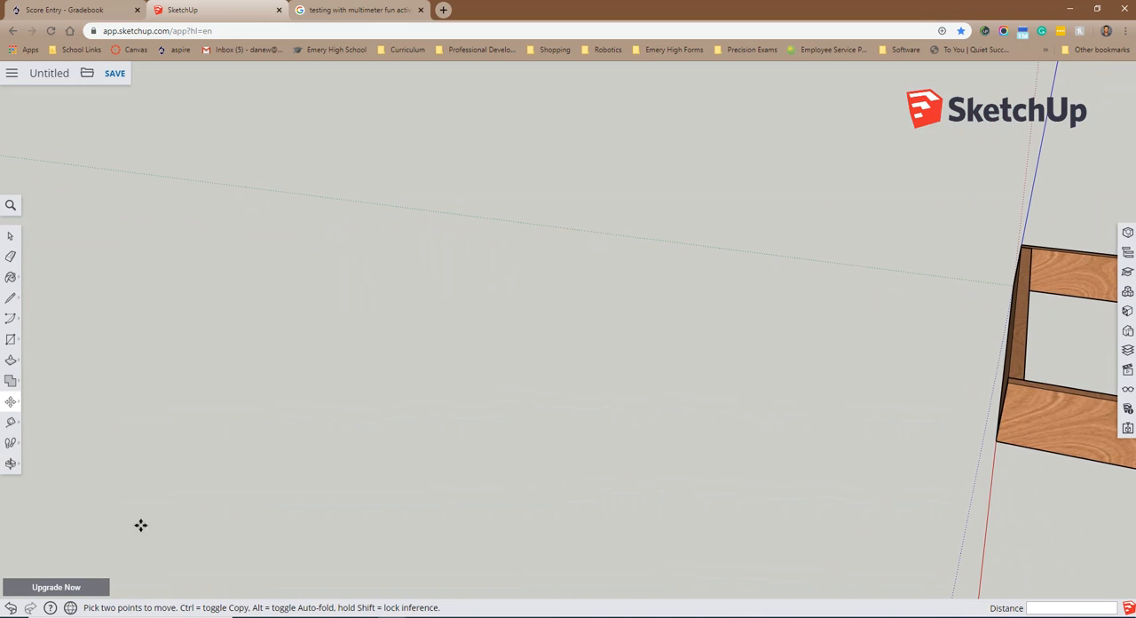
{"action": "left_click", "coordinate": [12, 463]}
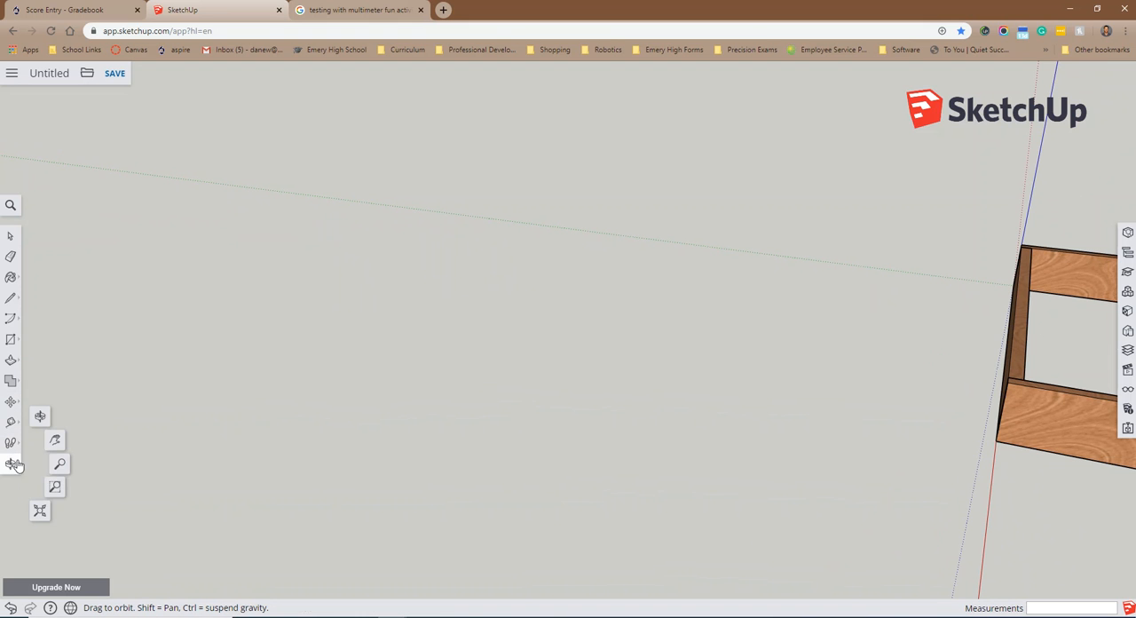
{"action": "left_click", "coordinate": [55, 441]}
{"action": "left_click_drag", "start_coordinate": [948, 419], "coordinate": [581, 419]}
{"action": "middle_click_drag", "start_coordinate": [638, 406], "coordinate": [752, 440]}
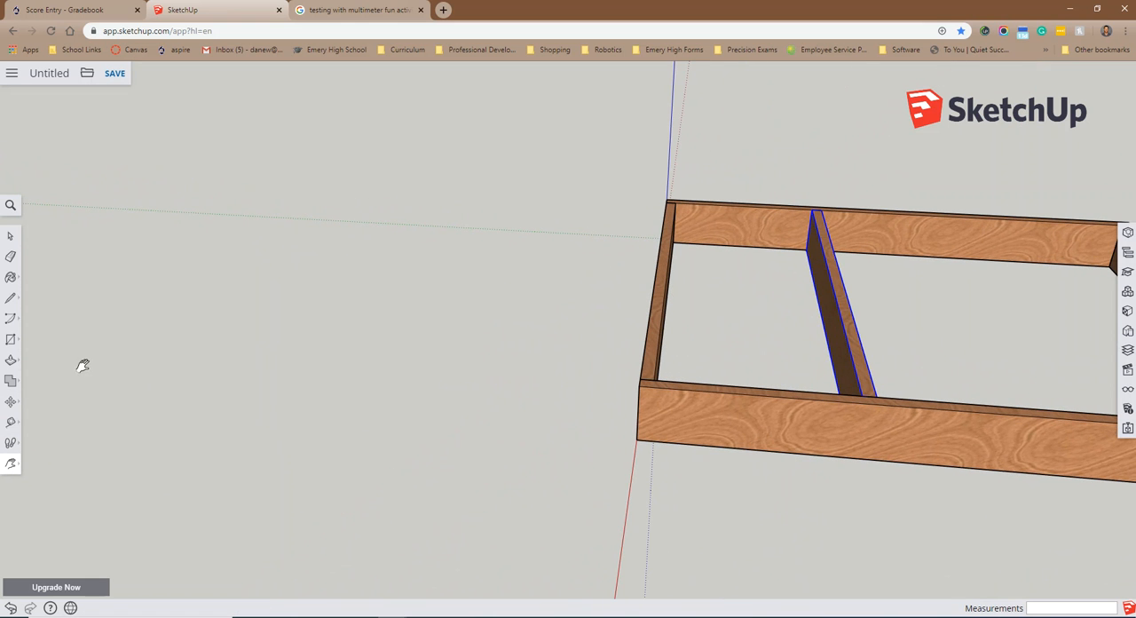
{"action": "left_click", "coordinate": [10, 422]}
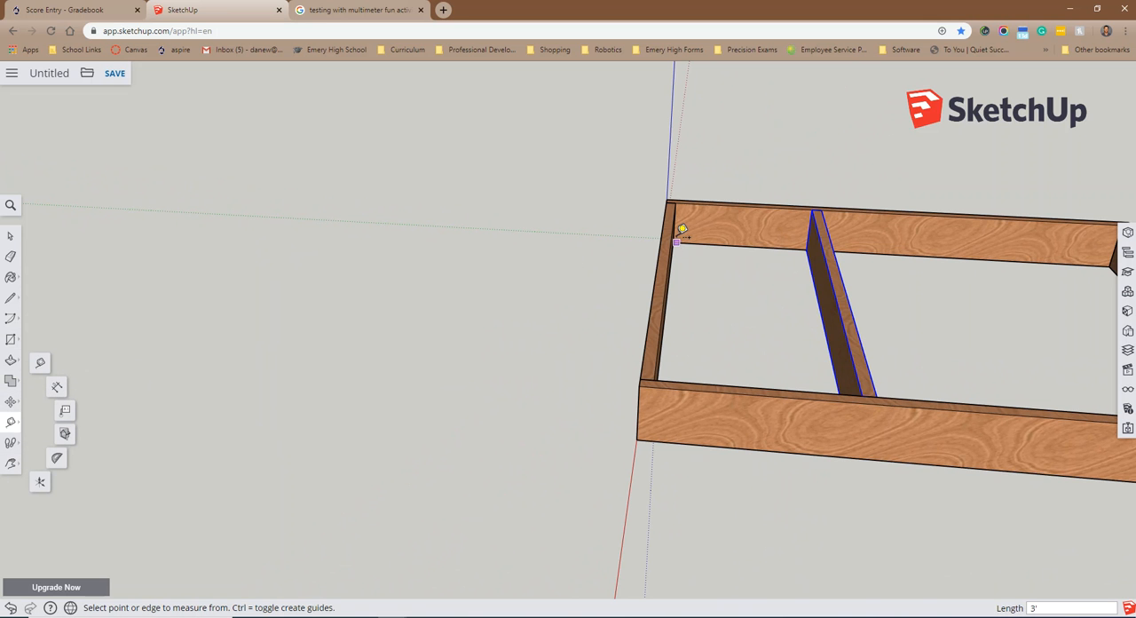
{"action": "scroll", "coordinate": [679, 237], "scroll_direction": "up", "scroll_amount": 3}
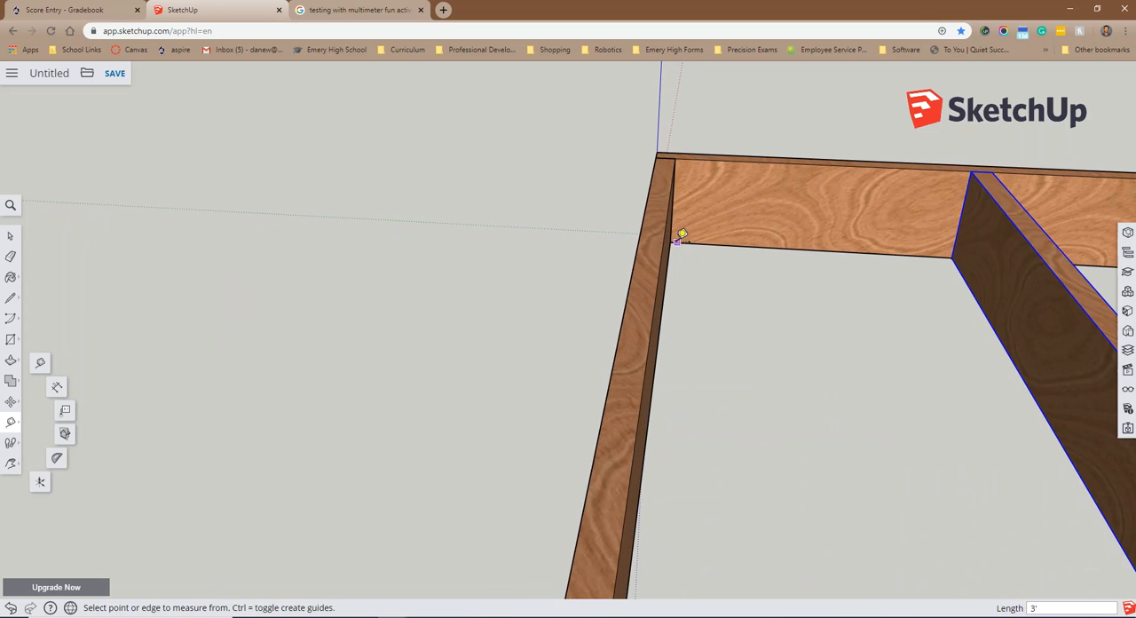
{"action": "left_click", "coordinate": [672, 241]}
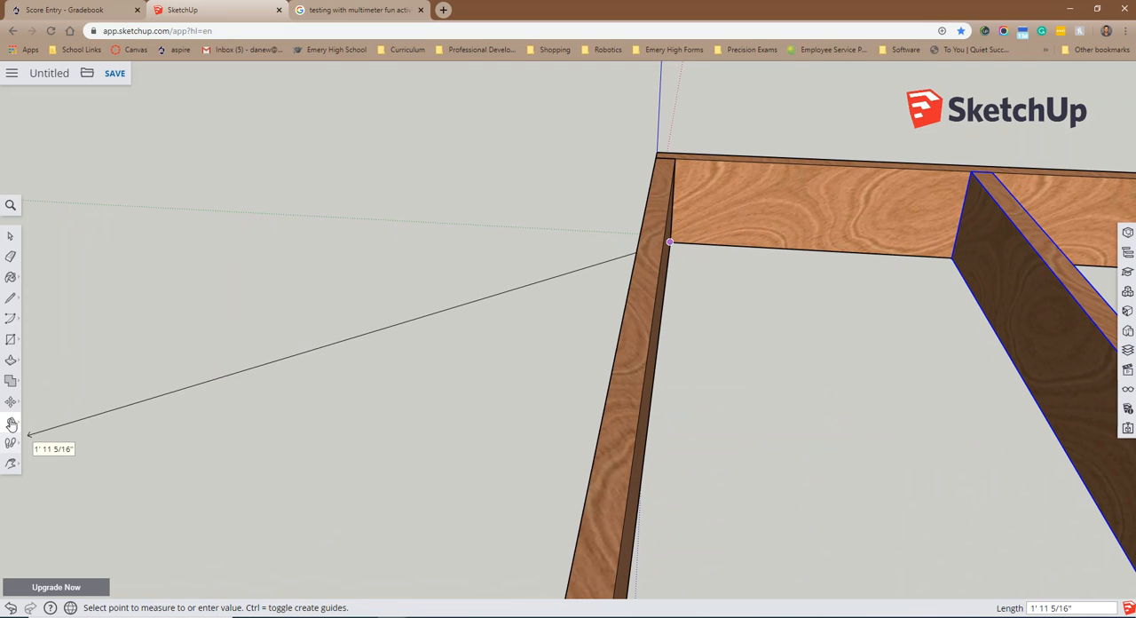
Step: Dimension the gap between the origin-side end joist and the new intermediate joist along the long board's bottom edge
{"action": "left_click", "coordinate": [13, 424]}
{"action": "left_click", "coordinate": [58, 389]}
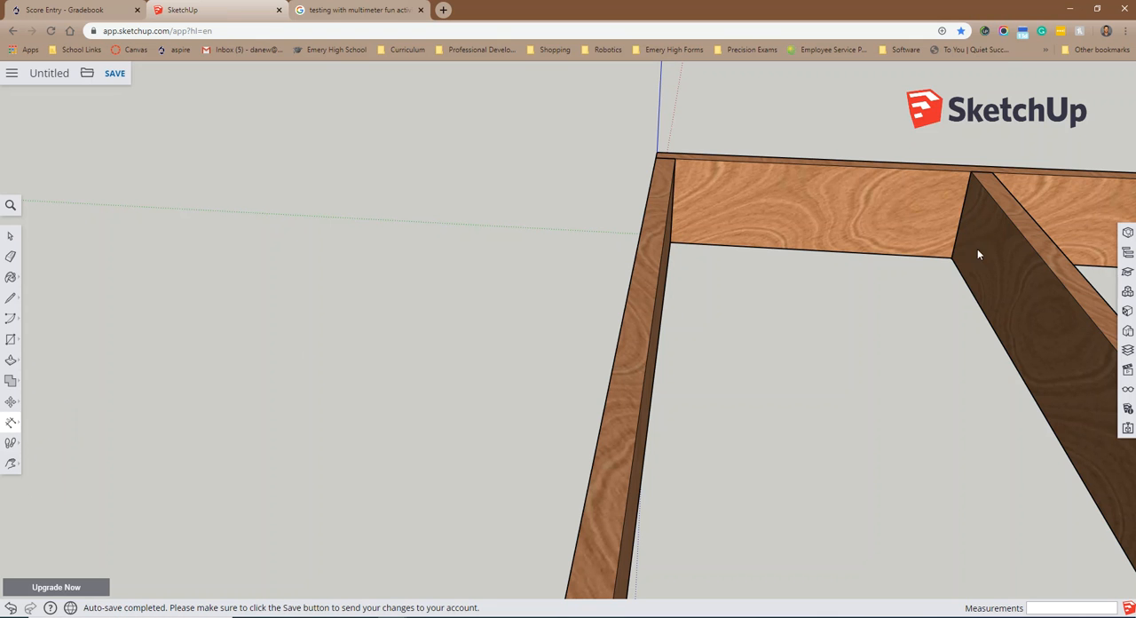
{"action": "left_click", "coordinate": [670, 244]}
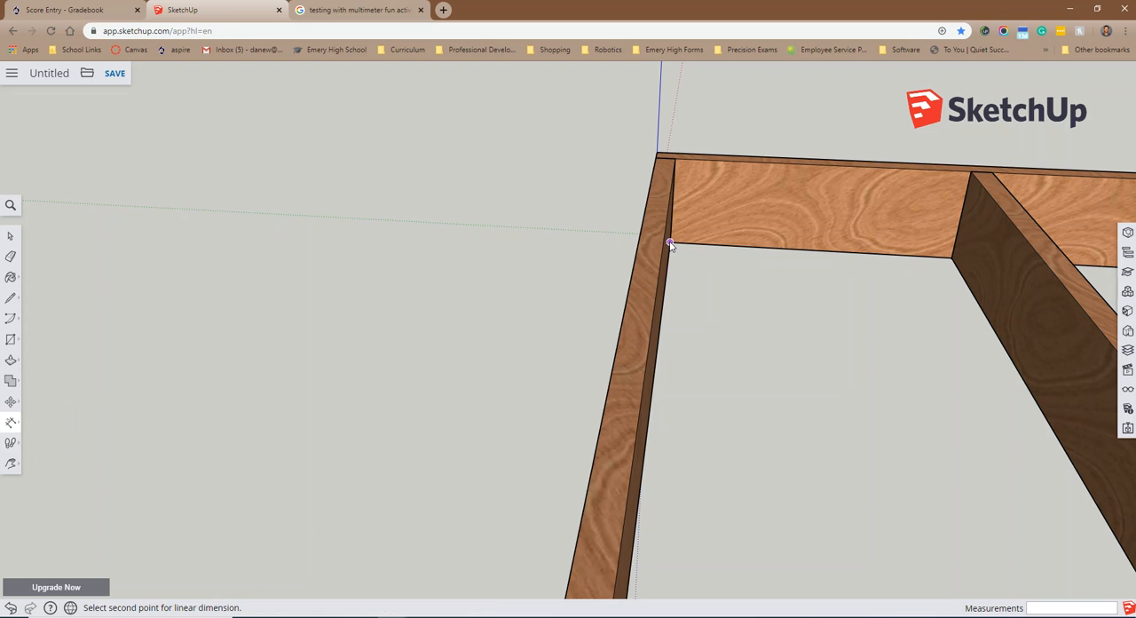
{"action": "left_click", "coordinate": [951, 257]}
{"action": "left_click", "coordinate": [916, 348]}
Step: Mark a guide point 11 inches from the intermediate joist's far bottom corner along the long board's inner bottom edge
{"action": "middle_click_drag", "start_coordinate": [908, 380], "coordinate": [656, 350]}
{"action": "scroll", "coordinate": [956, 362], "scroll_direction": "down", "scroll_amount": 3}
{"action": "scroll", "coordinate": [984, 419], "scroll_direction": "down", "scroll_amount": 3}
{"action": "middle_click_drag", "start_coordinate": [864, 489], "coordinate": [1043, 446]}
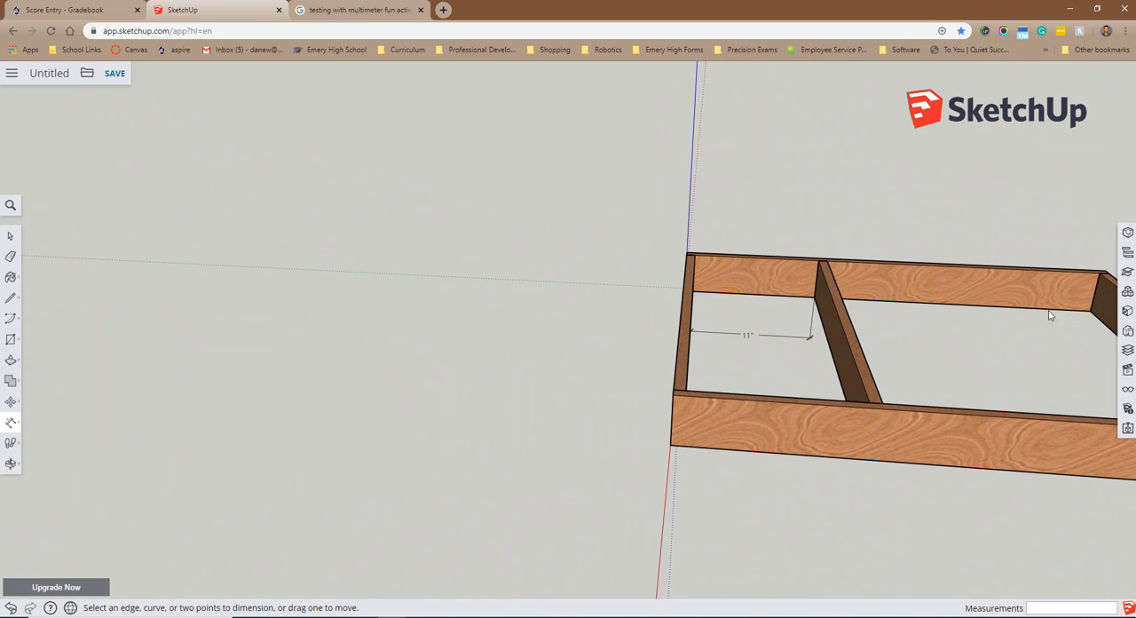
{"action": "left_click", "coordinate": [10, 463]}
{"action": "left_click", "coordinate": [55, 439]}
{"action": "left_click_drag", "start_coordinate": [923, 424], "coordinate": [515, 317]}
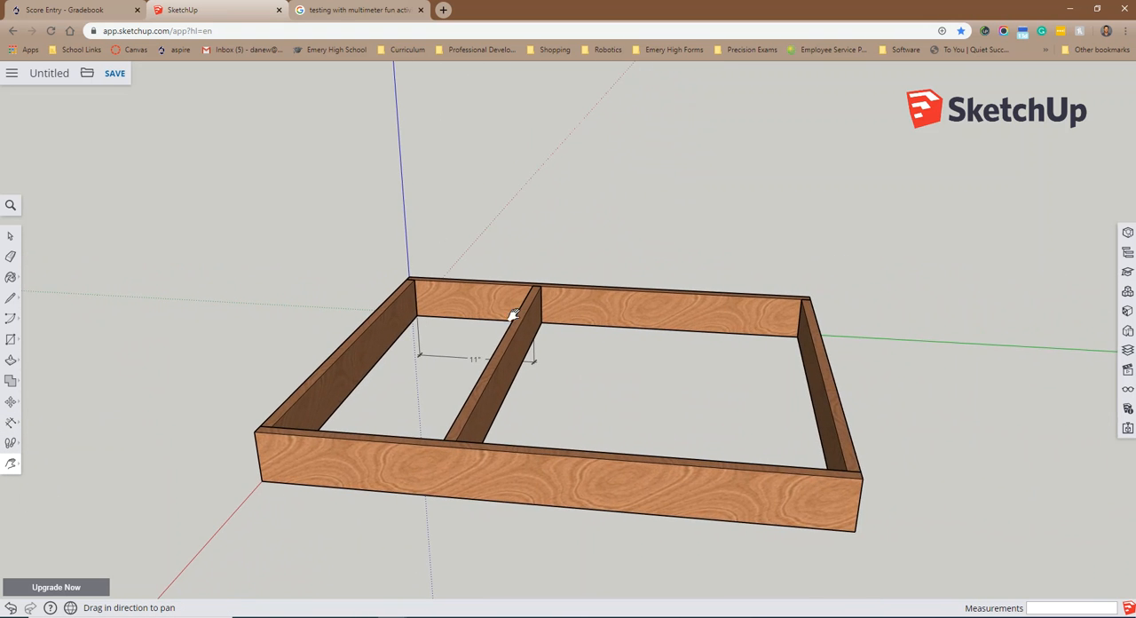
{"action": "scroll", "coordinate": [715, 401], "scroll_direction": "up", "scroll_amount": 2}
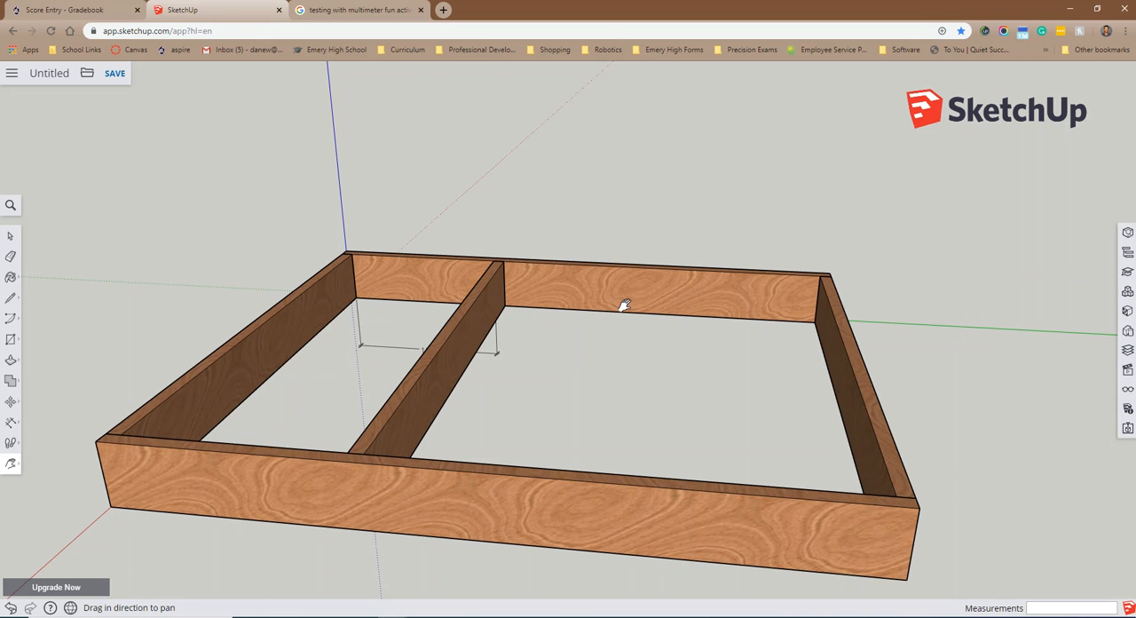
{"action": "scroll", "coordinate": [609, 342], "scroll_direction": "up", "scroll_amount": 2}
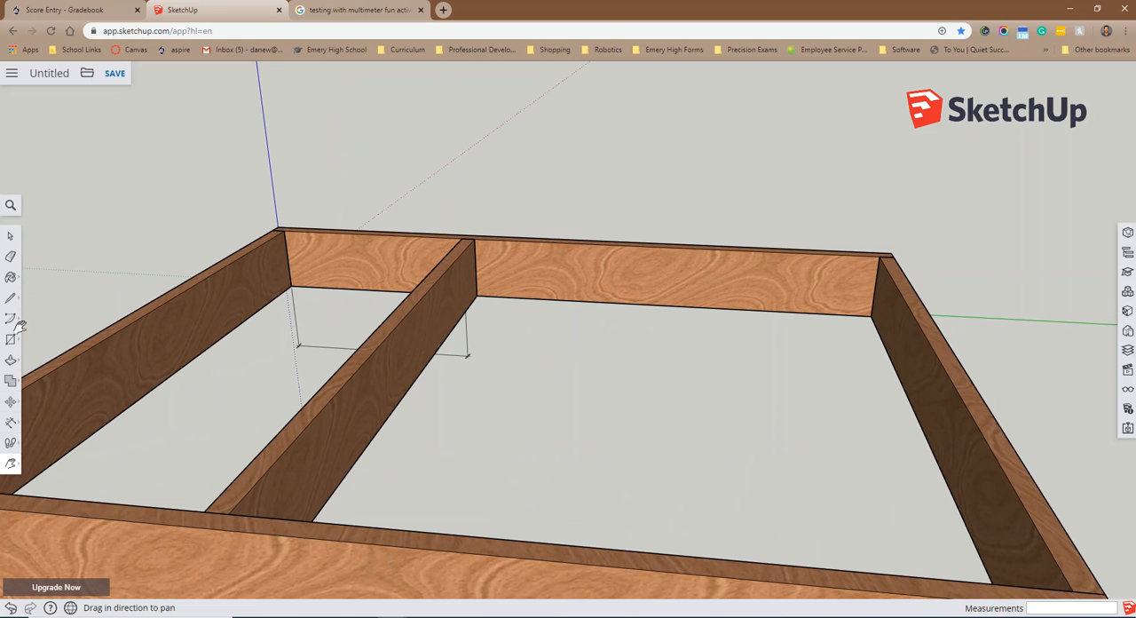
{"action": "left_click", "coordinate": [10, 424]}
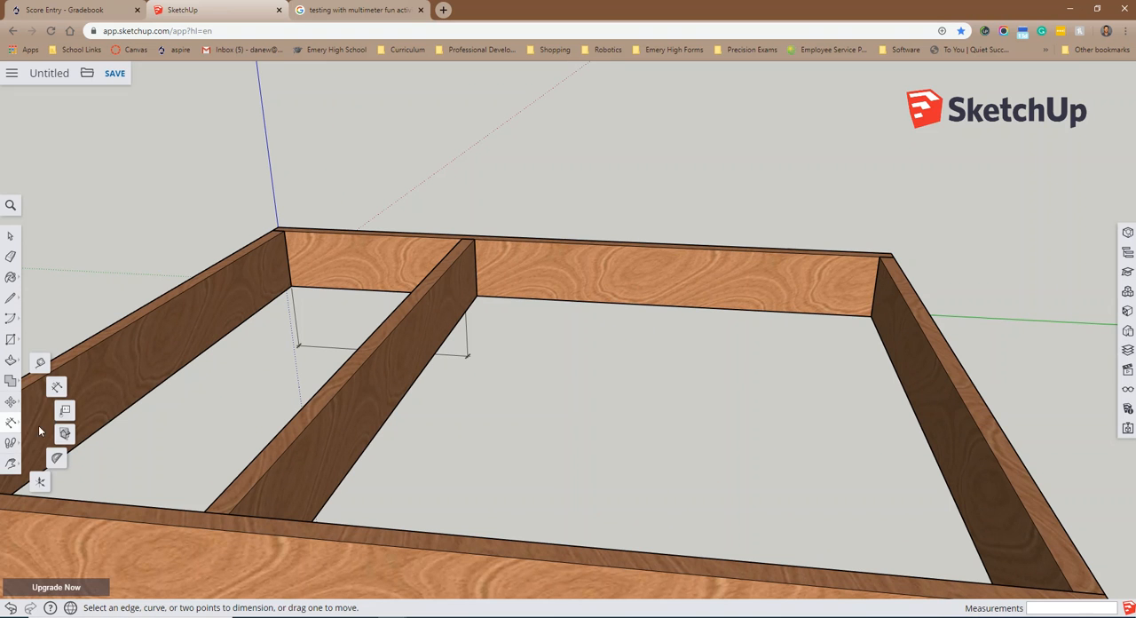
{"action": "left_click", "coordinate": [39, 364]}
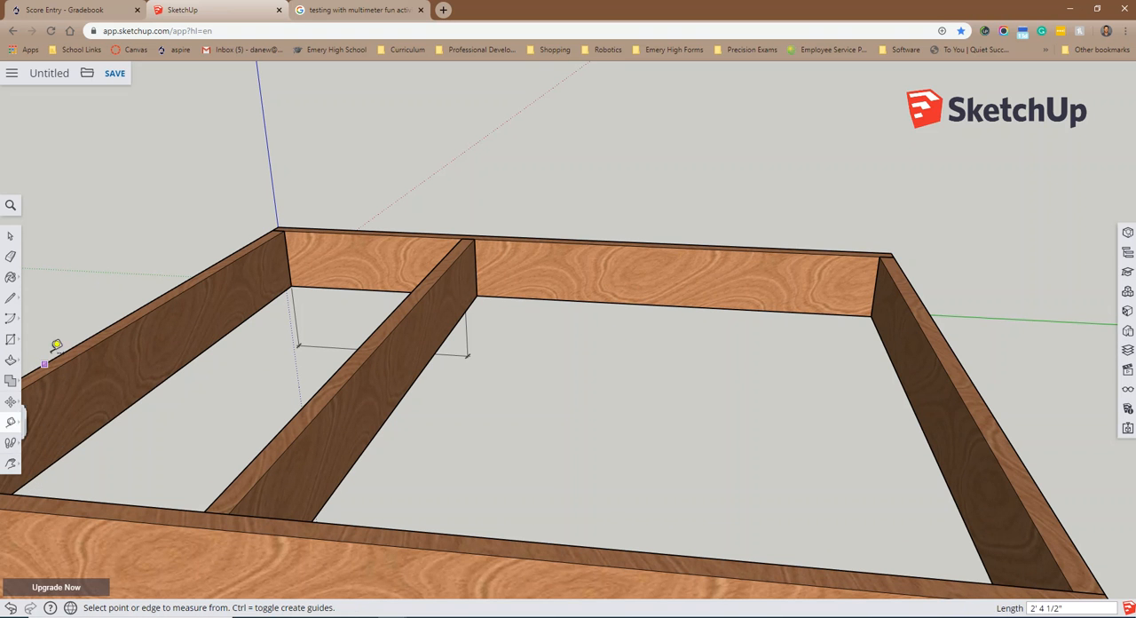
{"action": "left_click", "coordinate": [476, 295]}
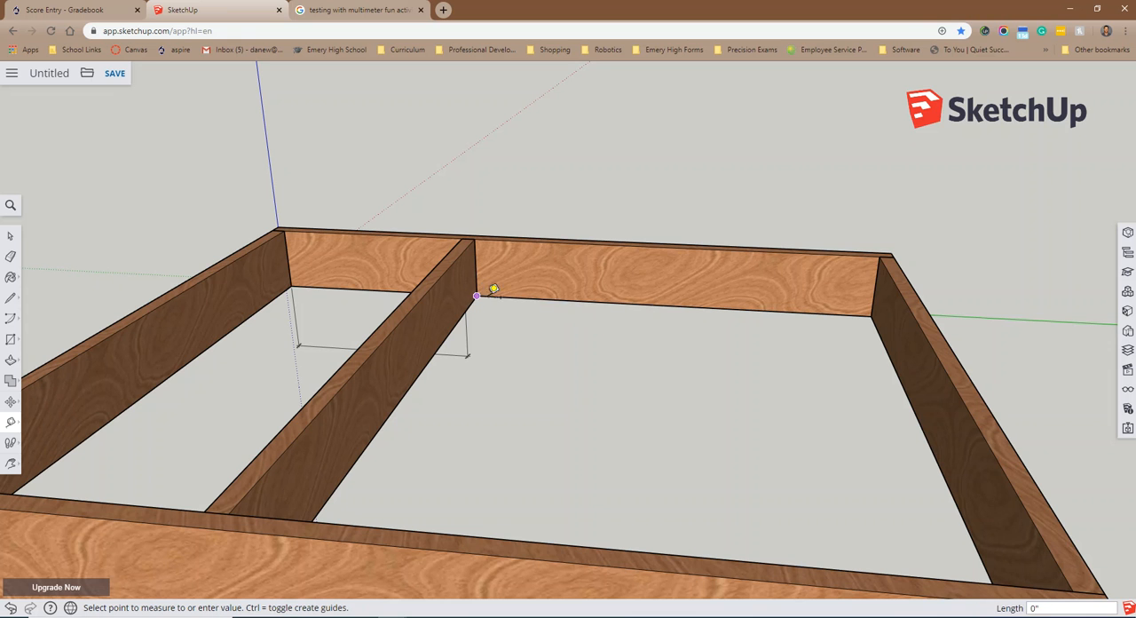
{"action": "left_click", "coordinate": [572, 293]}
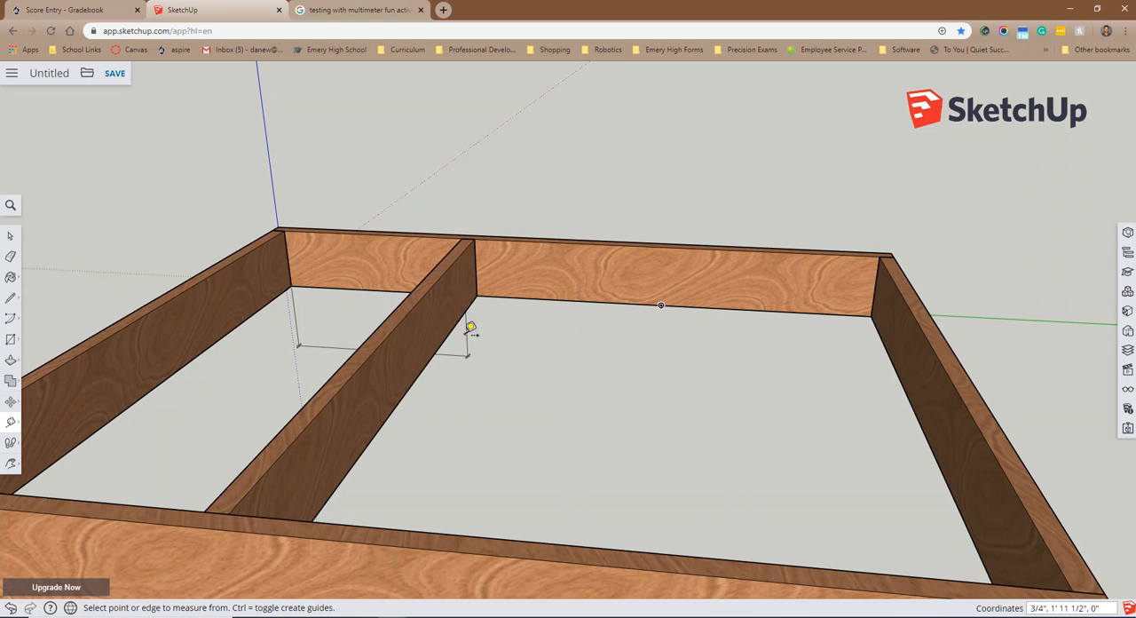
{"action": "left_click", "coordinate": [11, 236]}
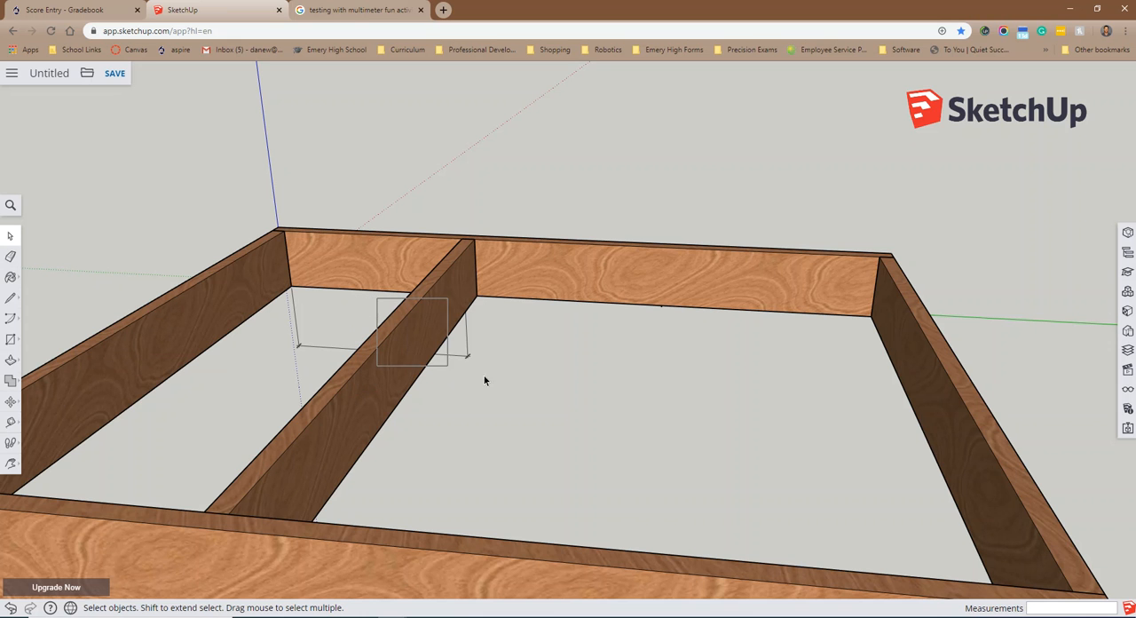
{"action": "left_click_drag", "start_coordinate": [236, 170], "coordinate": [1006, 348]}
{"action": "left_click", "coordinate": [766, 207]}
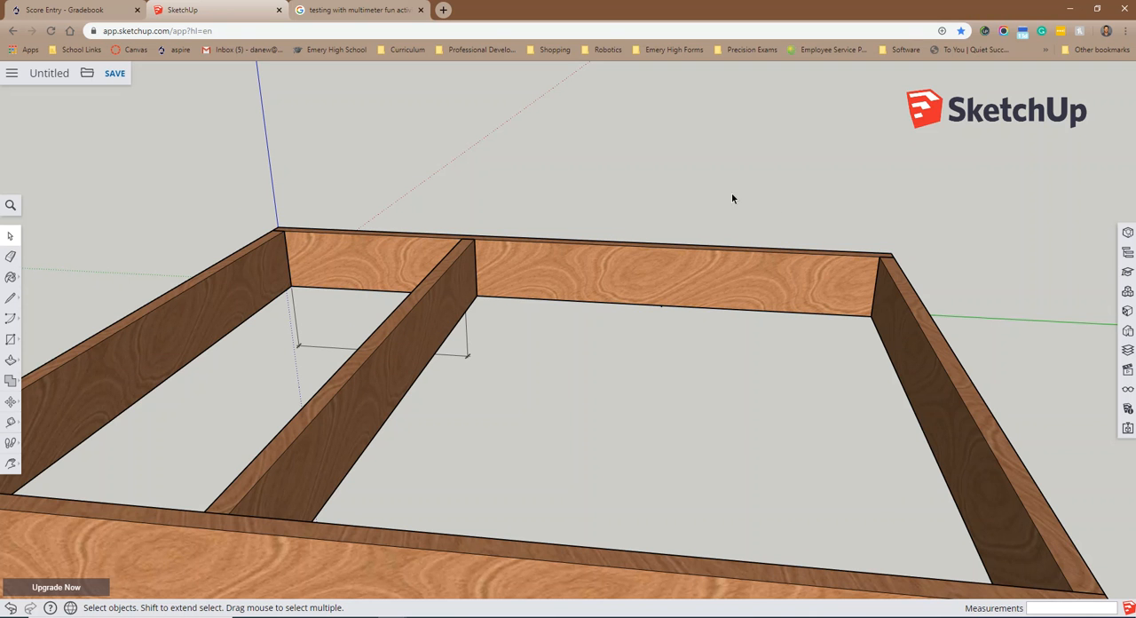
{"action": "left_click_drag", "start_coordinate": [603, 174], "coordinate": [766, 366]}
{"action": "left_click_drag", "start_coordinate": [581, 161], "coordinate": [769, 197]}
{"action": "left_click_drag", "start_coordinate": [651, 346], "coordinate": [637, 378]}
{"action": "left_click", "coordinate": [637, 415]}
Step: Select the intermediate joist together with its 11-inch dimension, copy both and start pasting the duplicate
{"action": "left_click_drag", "start_coordinate": [299, 400], "coordinate": [301, 403]}
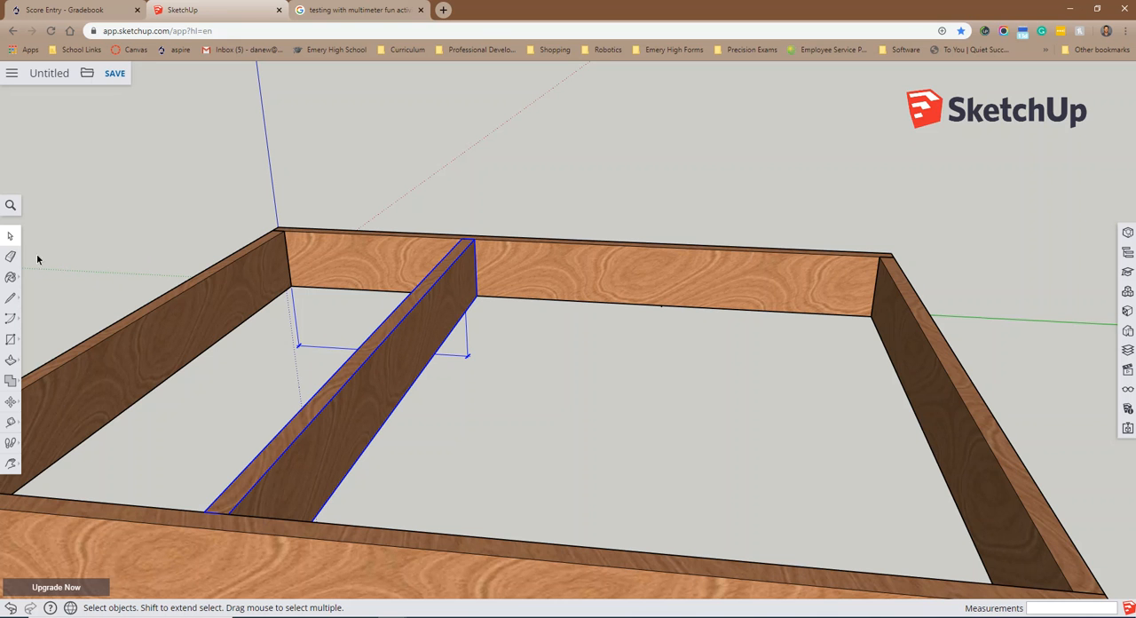
{"action": "right_click", "coordinate": [392, 404]}
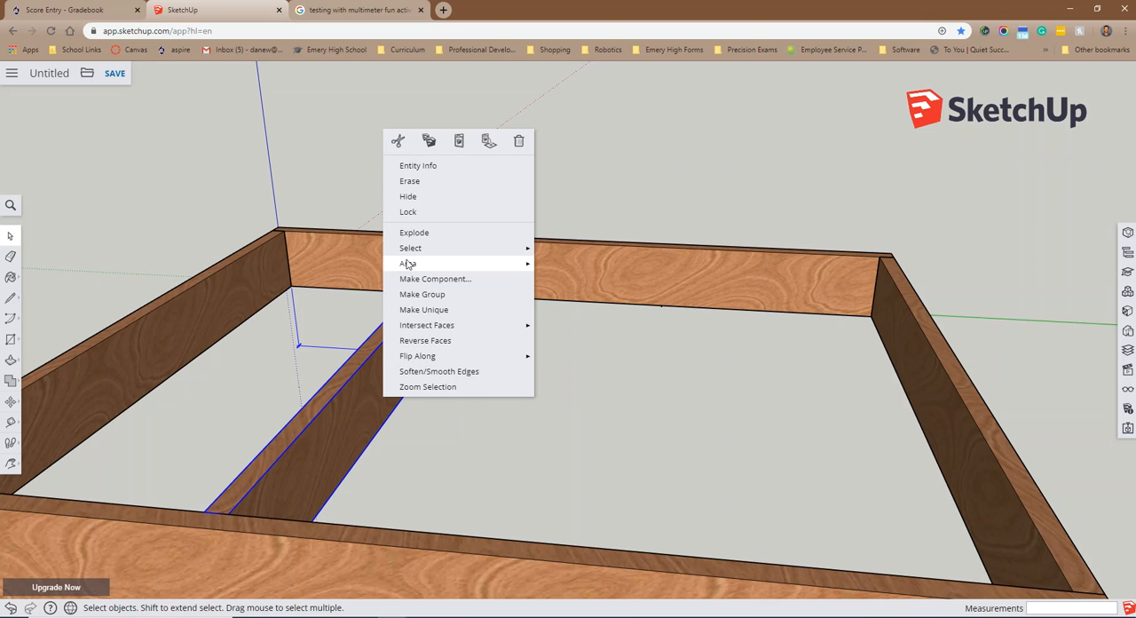
{"action": "left_click", "coordinate": [431, 141]}
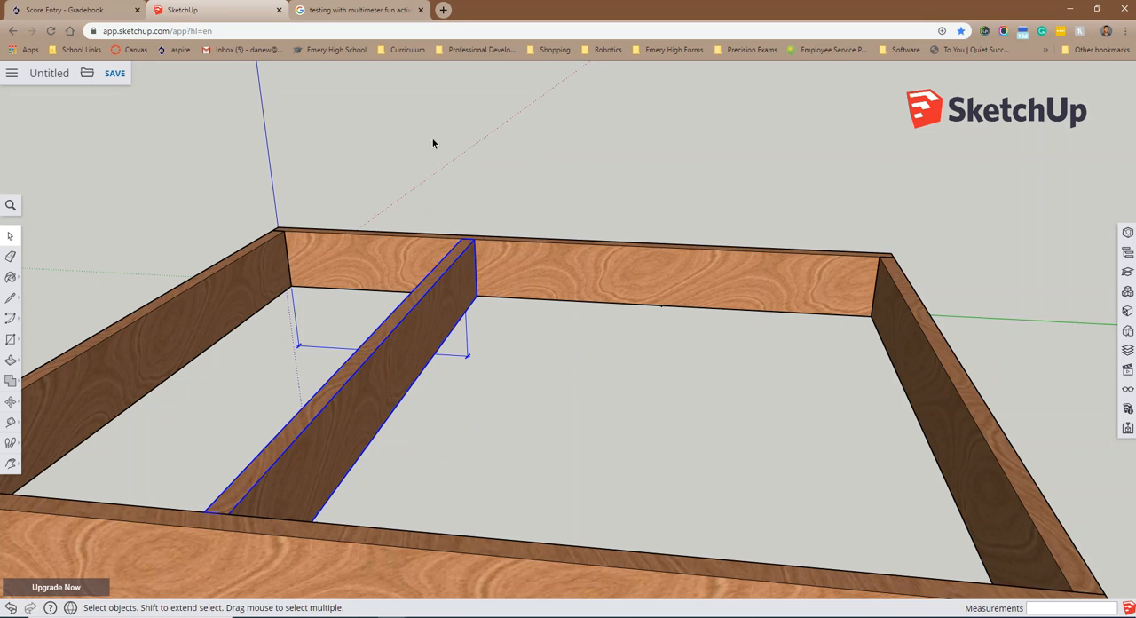
{"action": "right_click", "coordinate": [404, 357]}
{"action": "left_click", "coordinate": [479, 97]}
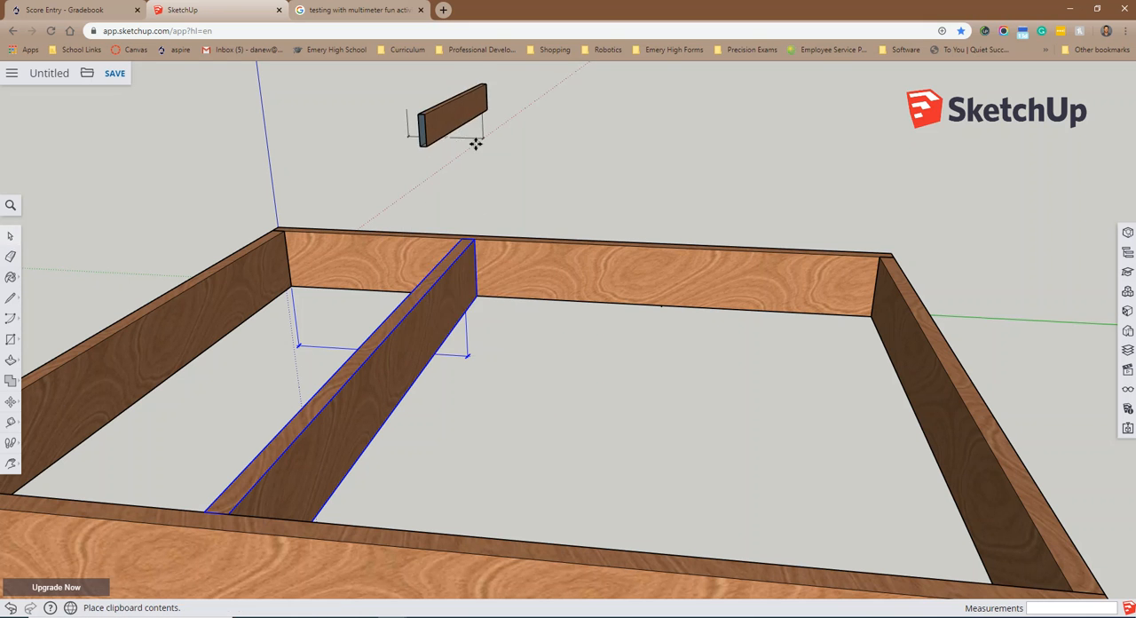
Step: Place the pasted joist and its dimension with the joist's bottom corner on the first intermediate joist's far bottom corner
{"action": "middle_click_drag", "start_coordinate": [473, 303], "coordinate": [483, 74]}
{"action": "scroll", "coordinate": [474, 291], "scroll_direction": "up", "scroll_amount": 1}
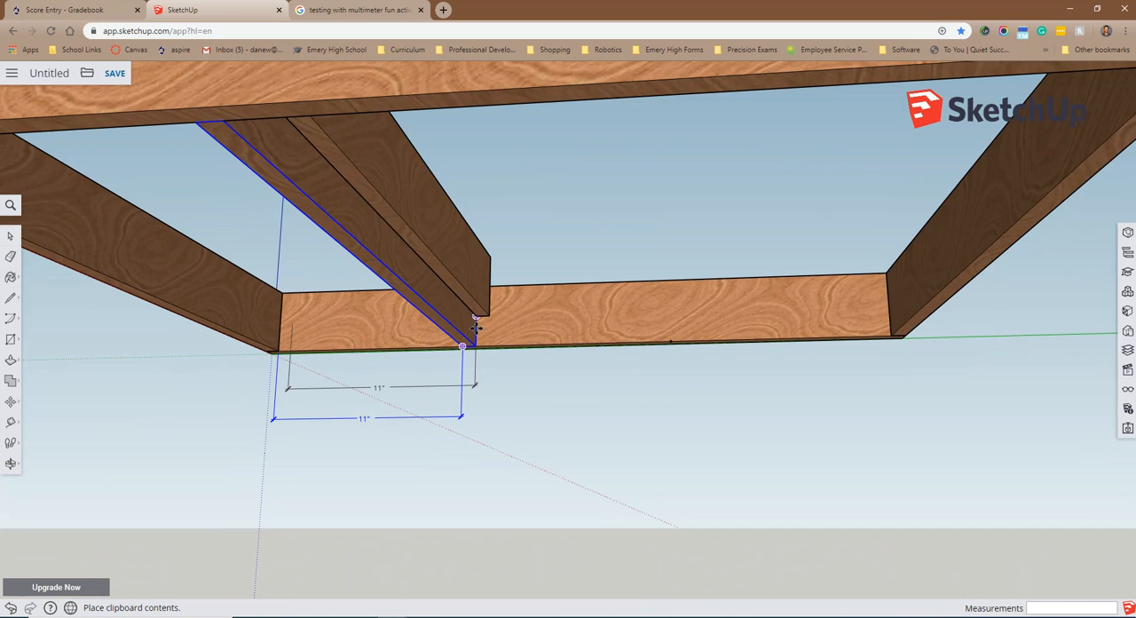
{"action": "scroll", "coordinate": [477, 329], "scroll_direction": "up", "scroll_amount": 5}
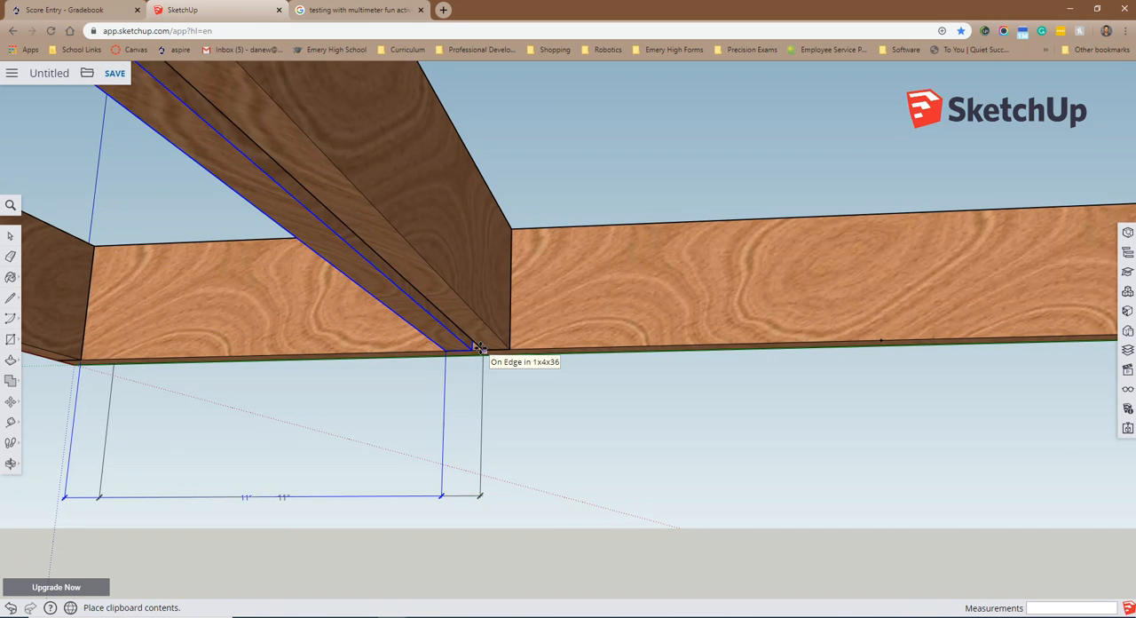
{"action": "middle_click_drag", "start_coordinate": [480, 349], "coordinate": [472, 277]}
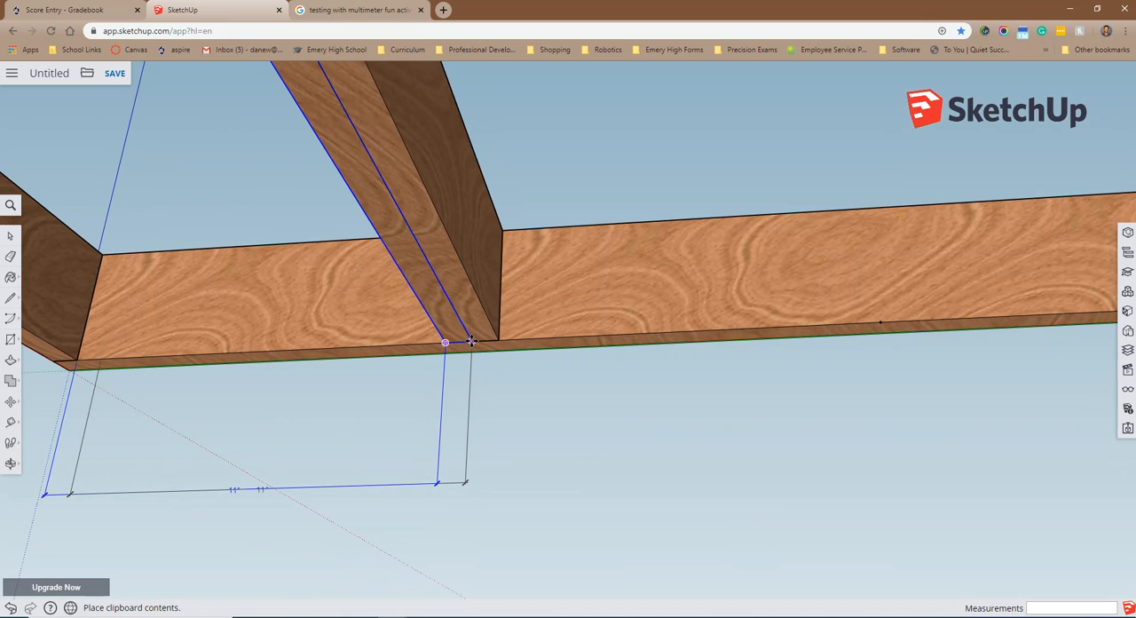
{"action": "left_click", "coordinate": [472, 341]}
Step: Move the pasted joist and its dimension 11 inches along the green axis onto the guide point on the long board
{"action": "left_click", "coordinate": [471, 341]}
{"action": "middle_click_drag", "start_coordinate": [808, 318], "coordinate": [864, 376]}
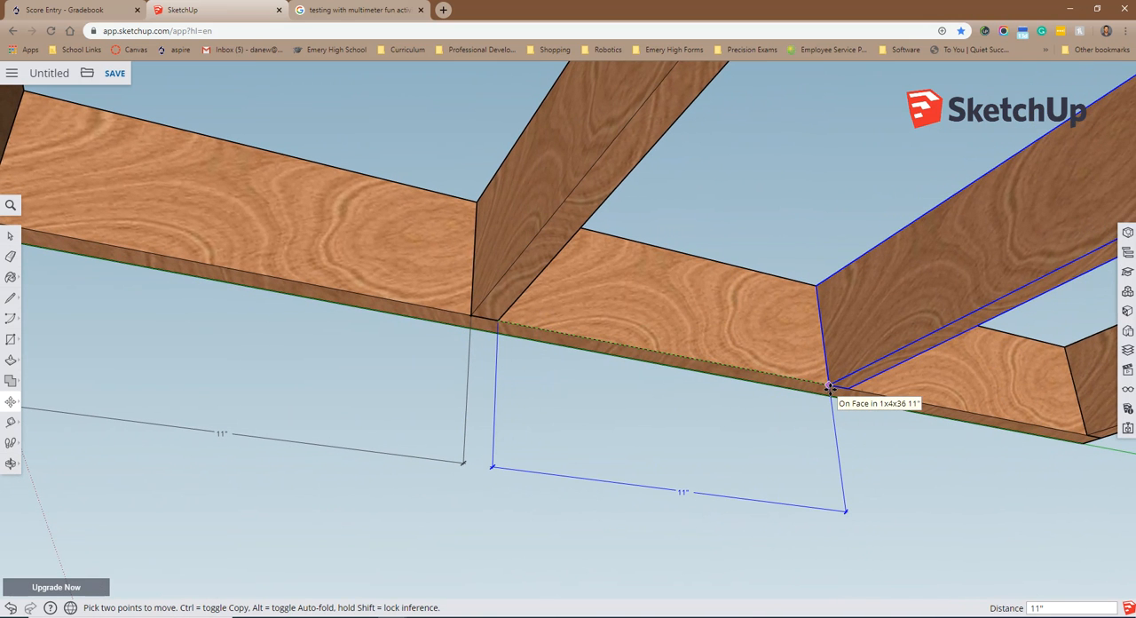
{"action": "left_click", "coordinate": [829, 388]}
Step: Look over the floor frame with both intermediate joists from above
{"action": "middle_click_drag", "start_coordinate": [763, 478], "coordinate": [658, 525]}
{"action": "scroll", "coordinate": [657, 524], "scroll_direction": "down", "scroll_amount": 6}
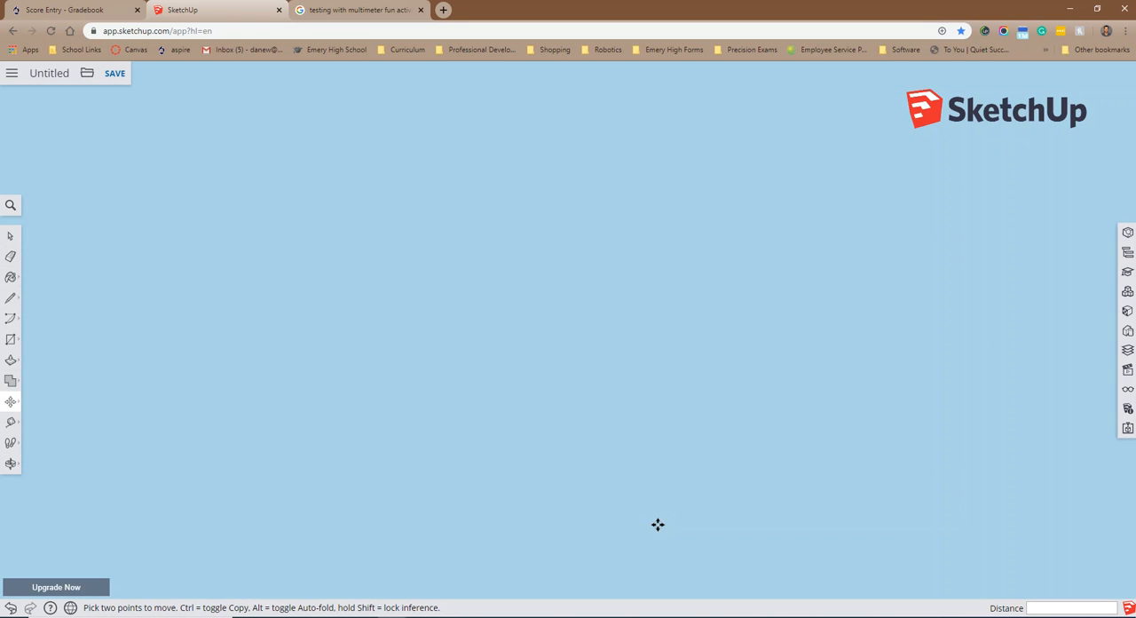
{"action": "middle_click_drag", "start_coordinate": [661, 471], "coordinate": [674, 586]}
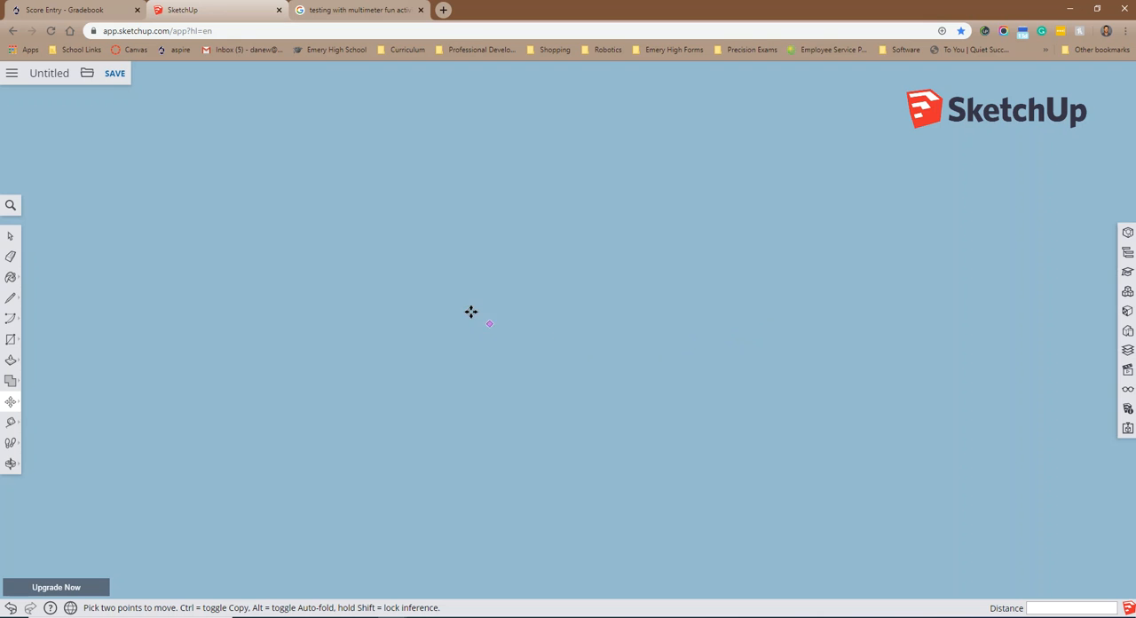
{"action": "left_click", "coordinate": [10, 235]}
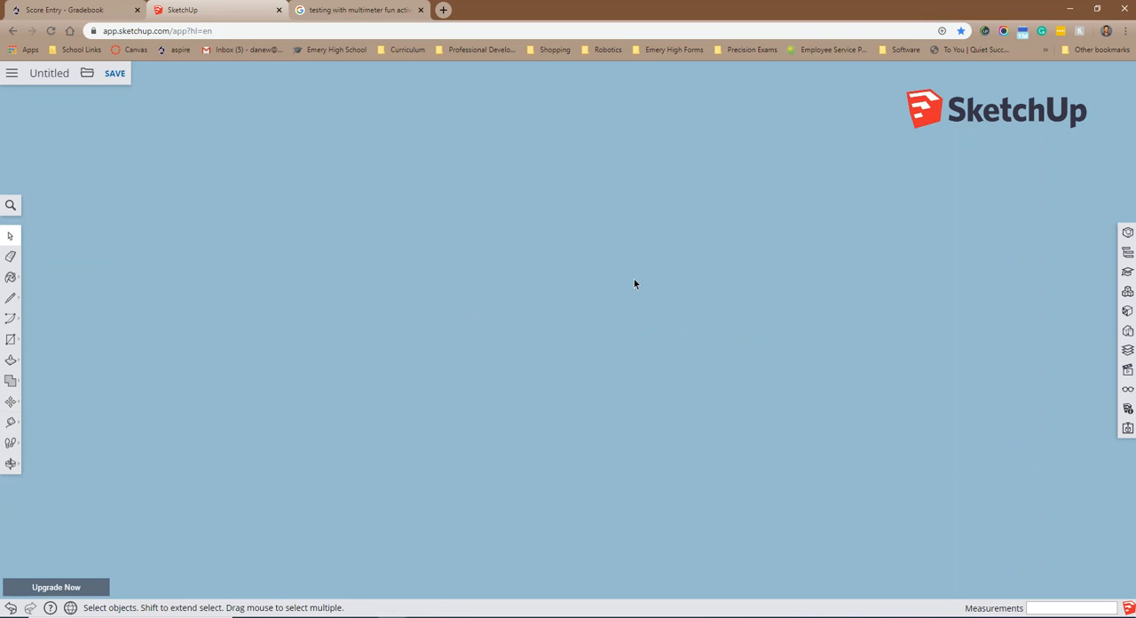
{"action": "left_click", "coordinate": [11, 205]}
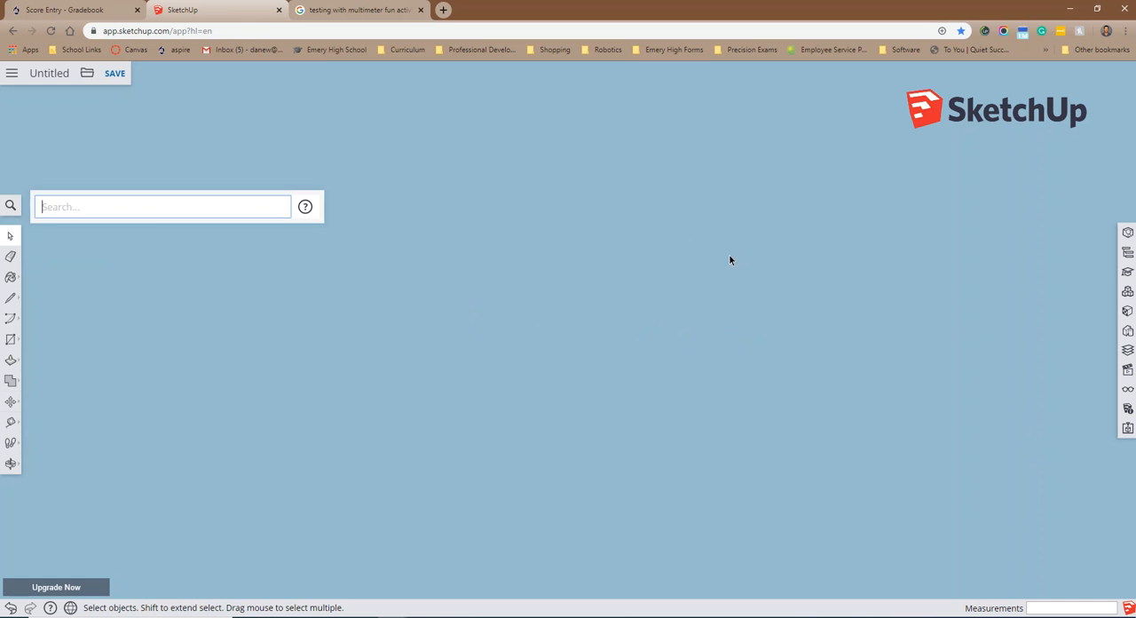
{"action": "left_click", "coordinate": [722, 364]}
{"action": "scroll", "coordinate": [737, 309], "scroll_direction": "down", "scroll_amount": 8}
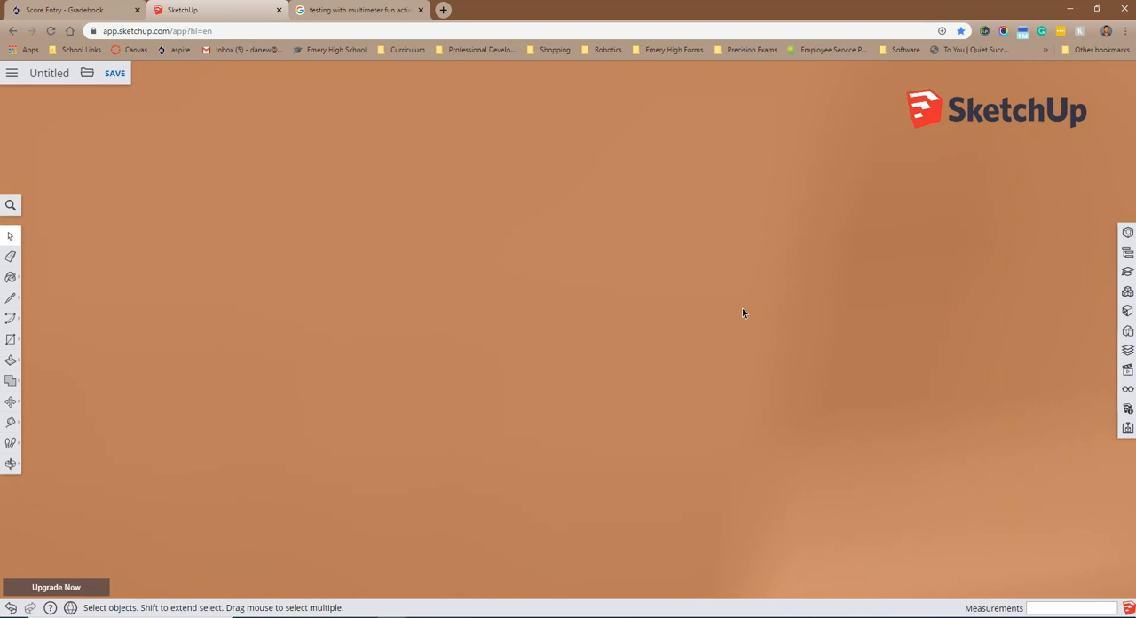
{"action": "scroll", "coordinate": [758, 336], "scroll_direction": "down", "scroll_amount": 10}
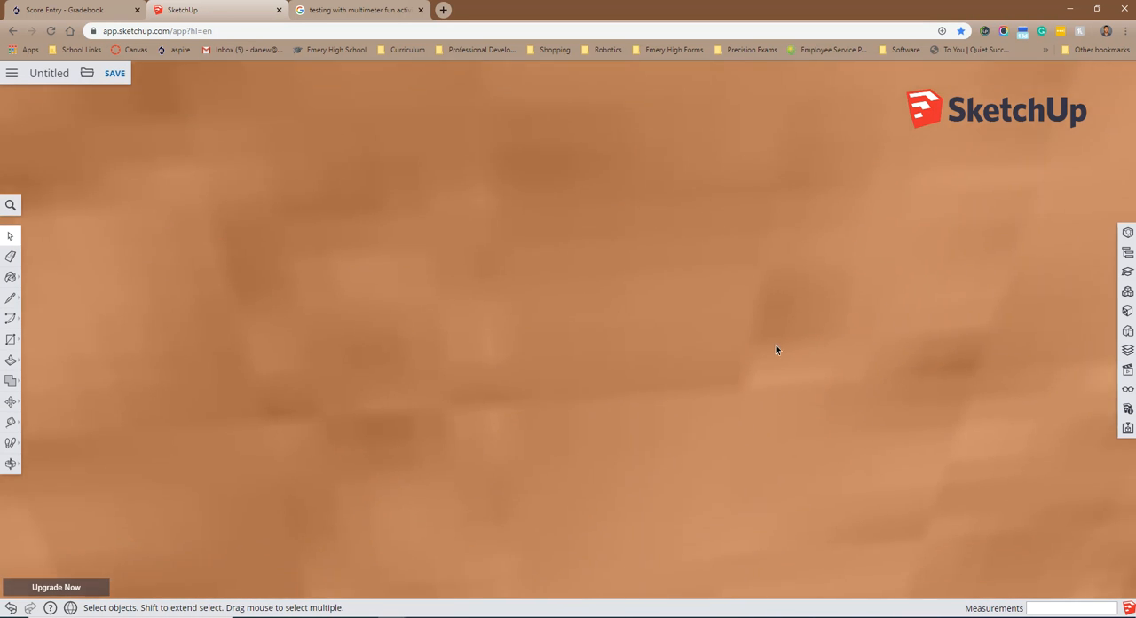
{"action": "scroll", "coordinate": [879, 412], "scroll_direction": "down", "scroll_amount": 10}
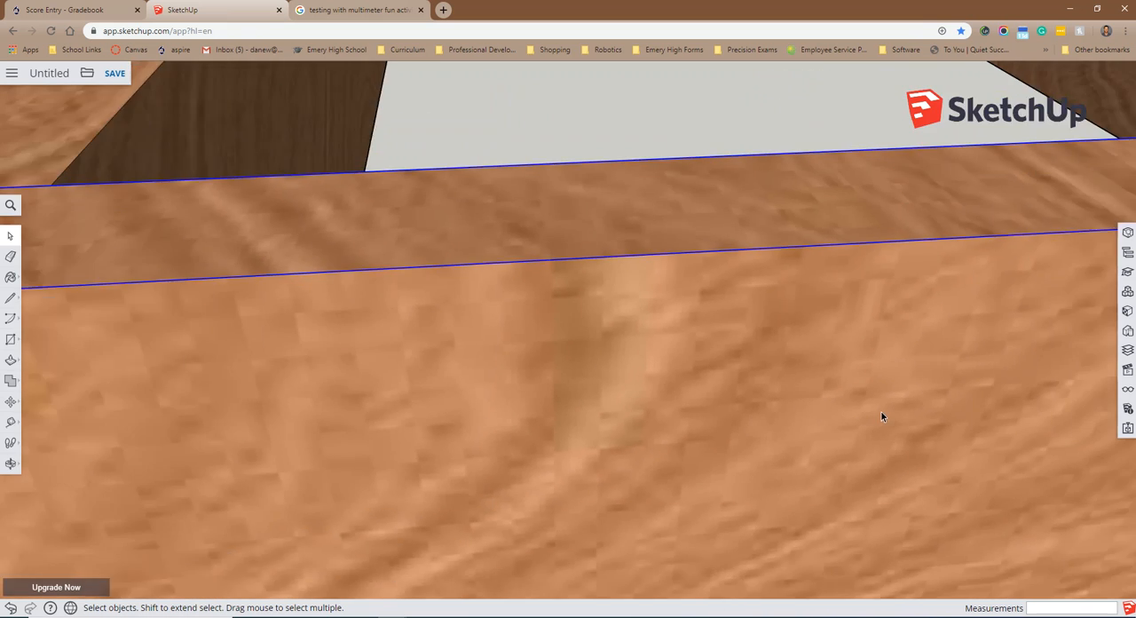
{"action": "scroll", "coordinate": [873, 395], "scroll_direction": "down", "scroll_amount": 10}
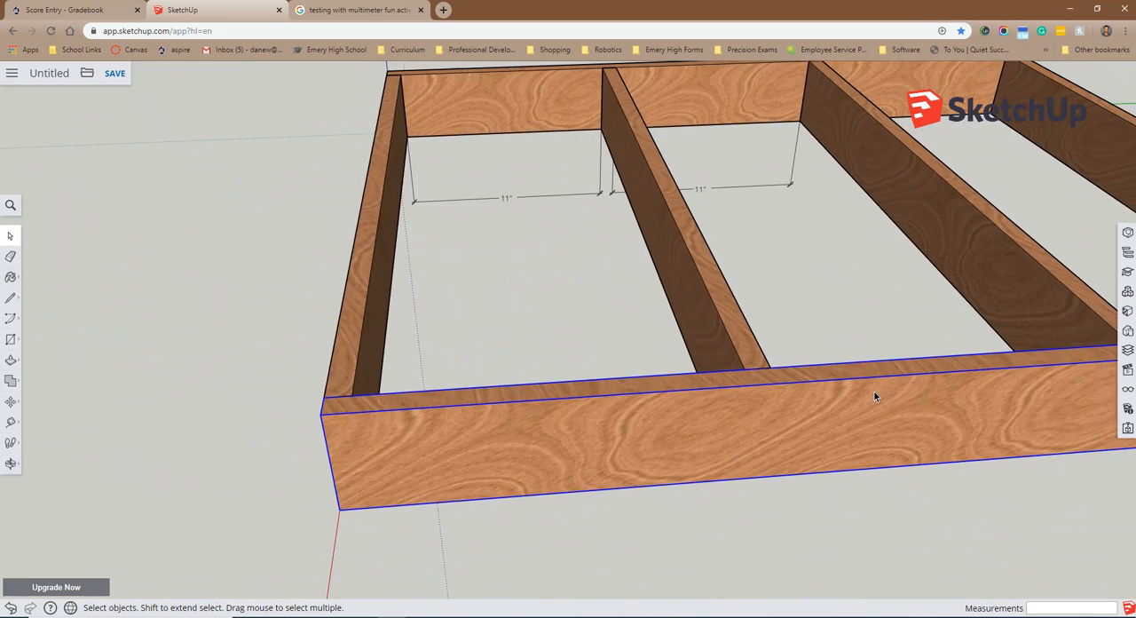
{"action": "middle_click_drag", "start_coordinate": [946, 357], "coordinate": [806, 281]}
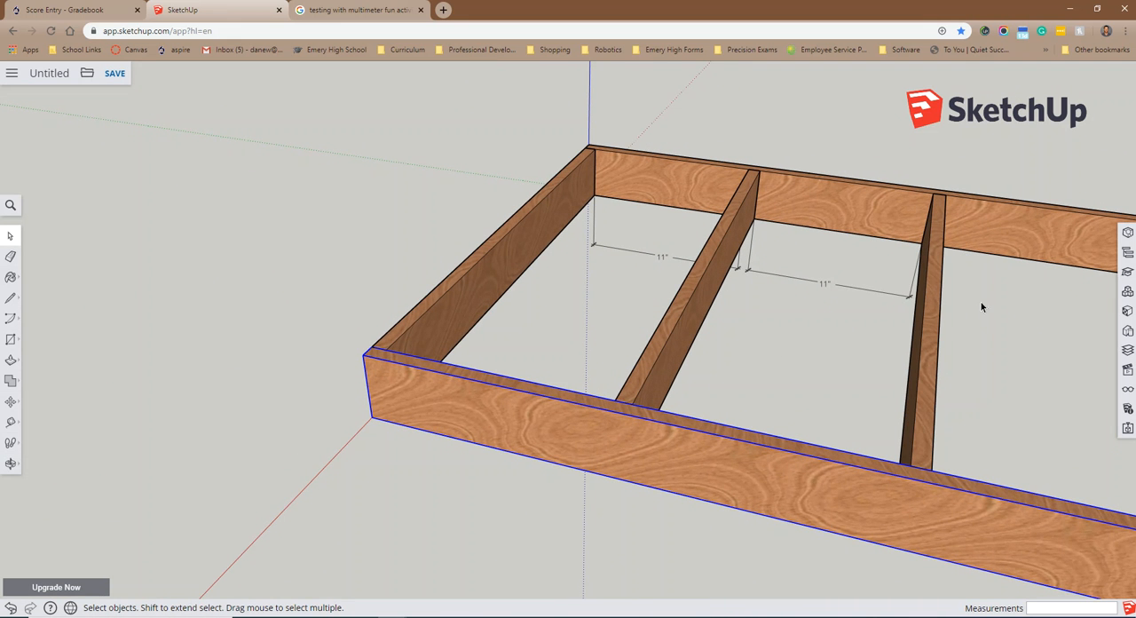
Step: Dimension the gap between the second intermediate joist and the far end joist along the long board's inner bottom edge
{"action": "left_click", "coordinate": [11, 460]}
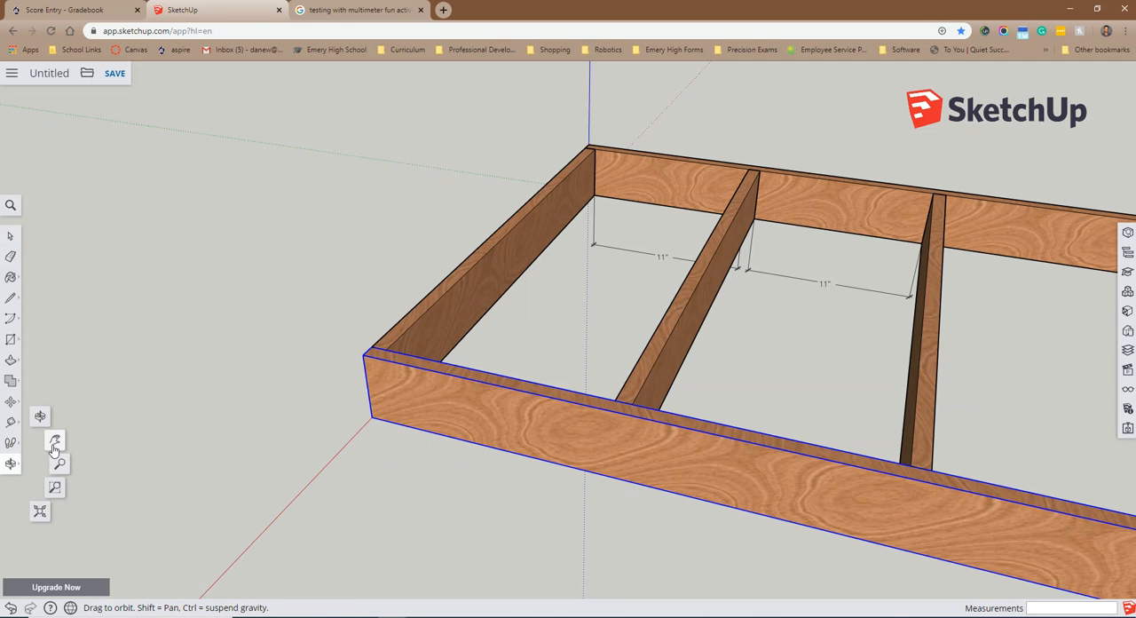
{"action": "left_click", "coordinate": [55, 451]}
{"action": "left_click_drag", "start_coordinate": [778, 403], "coordinate": [573, 344]}
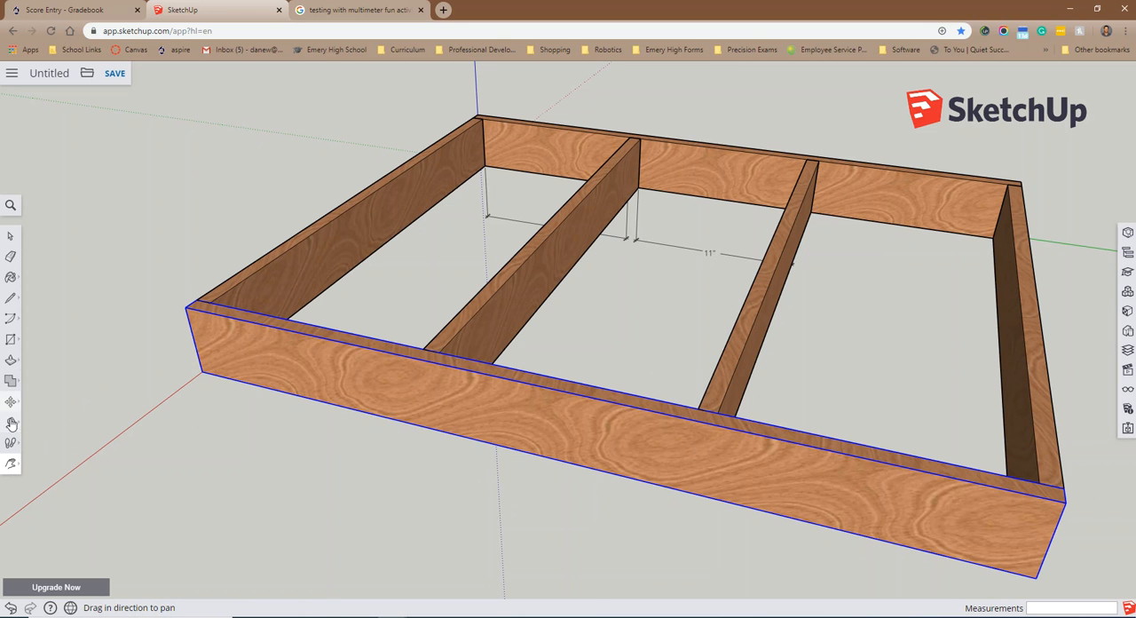
{"action": "left_click", "coordinate": [11, 422]}
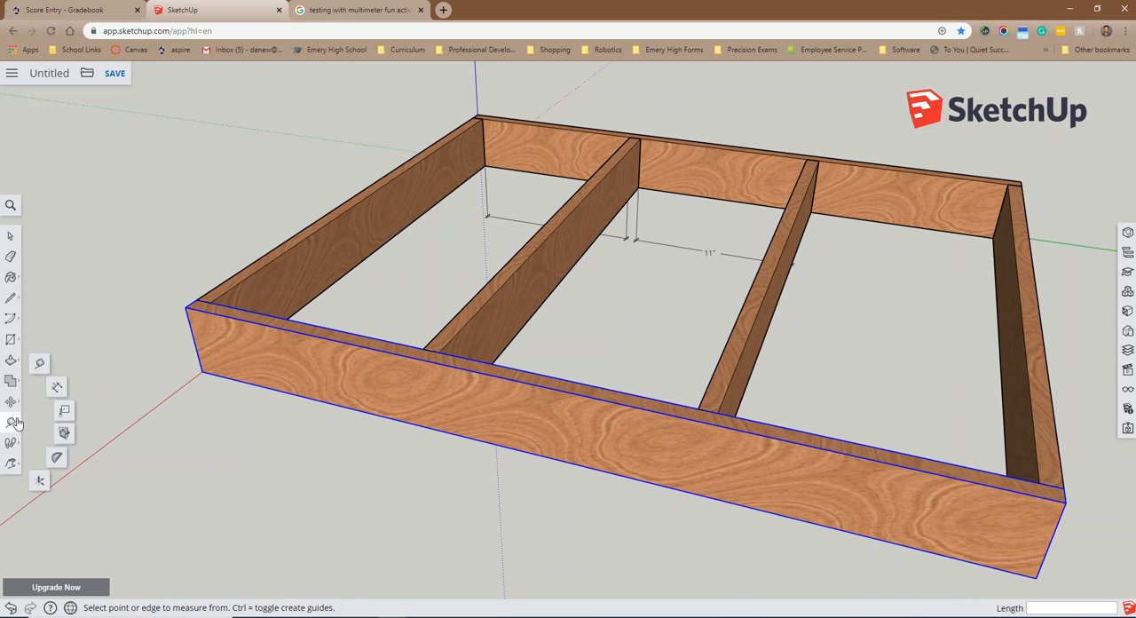
{"action": "left_click", "coordinate": [55, 390]}
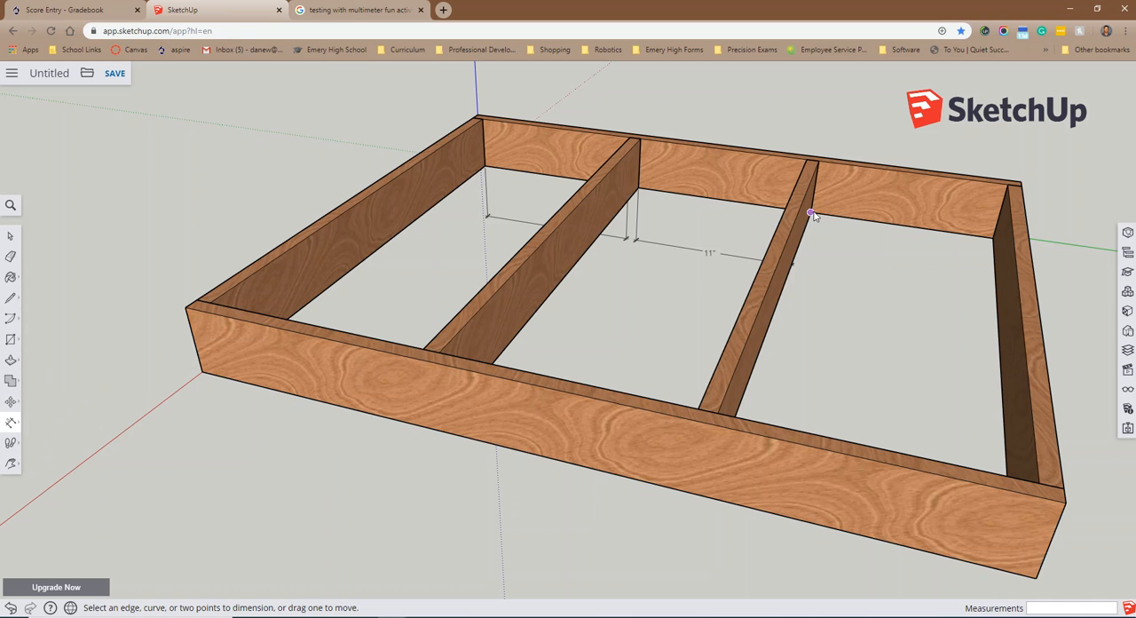
{"action": "left_click", "coordinate": [811, 213]}
{"action": "left_click", "coordinate": [992, 238]}
{"action": "left_click", "coordinate": [981, 306]}
Step: Save the model as Dog House.skp in the Trimble Connect project SketchUp, overwriting the existing file
{"action": "left_click", "coordinate": [114, 74]}
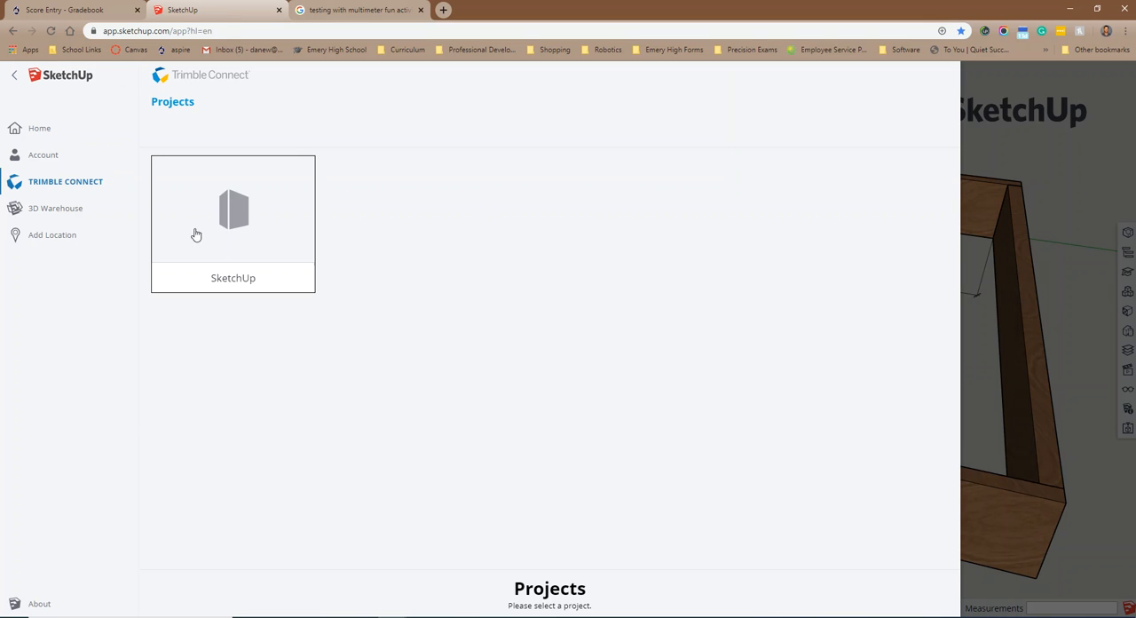
{"action": "left_click", "coordinate": [241, 233]}
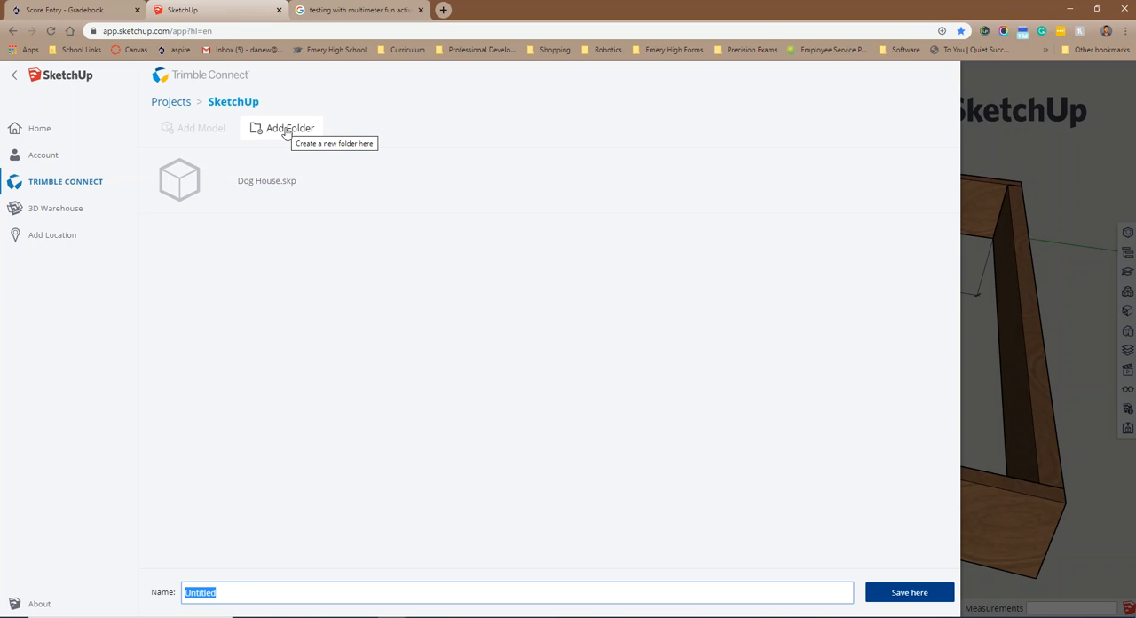
{"action": "left_click", "coordinate": [254, 187]}
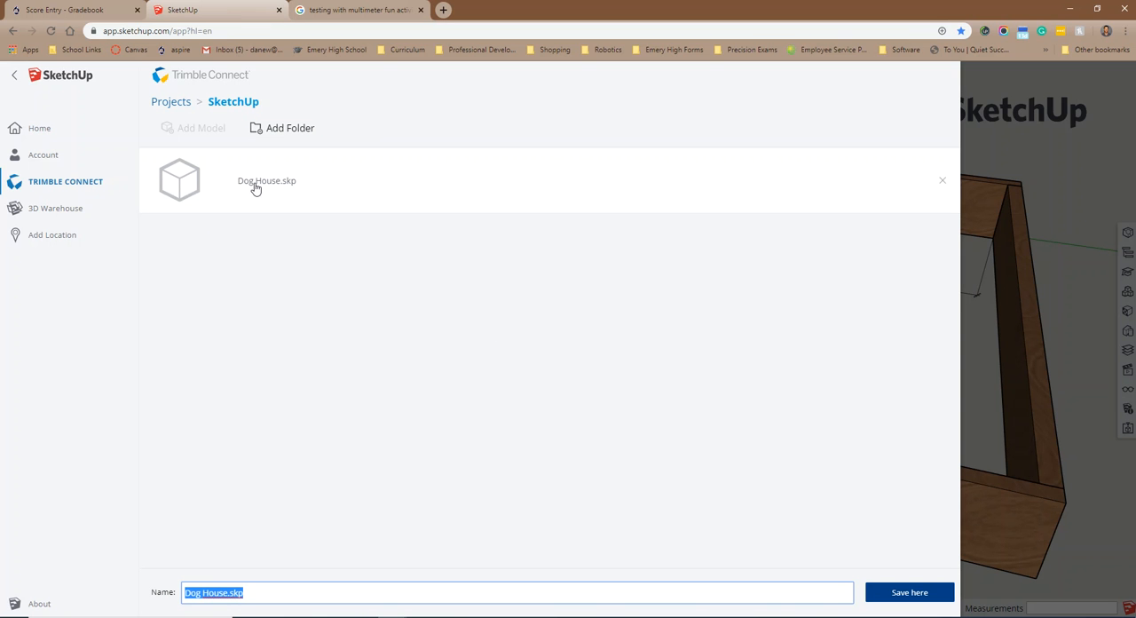
{"action": "left_click", "coordinate": [917, 597]}
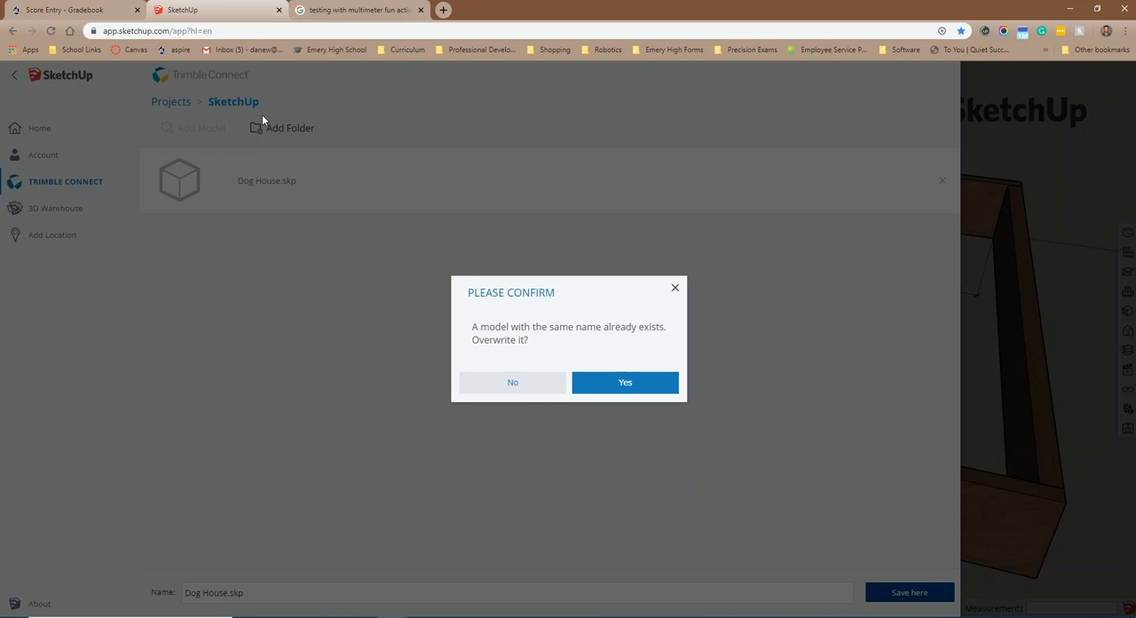
{"action": "left_click", "coordinate": [625, 384]}
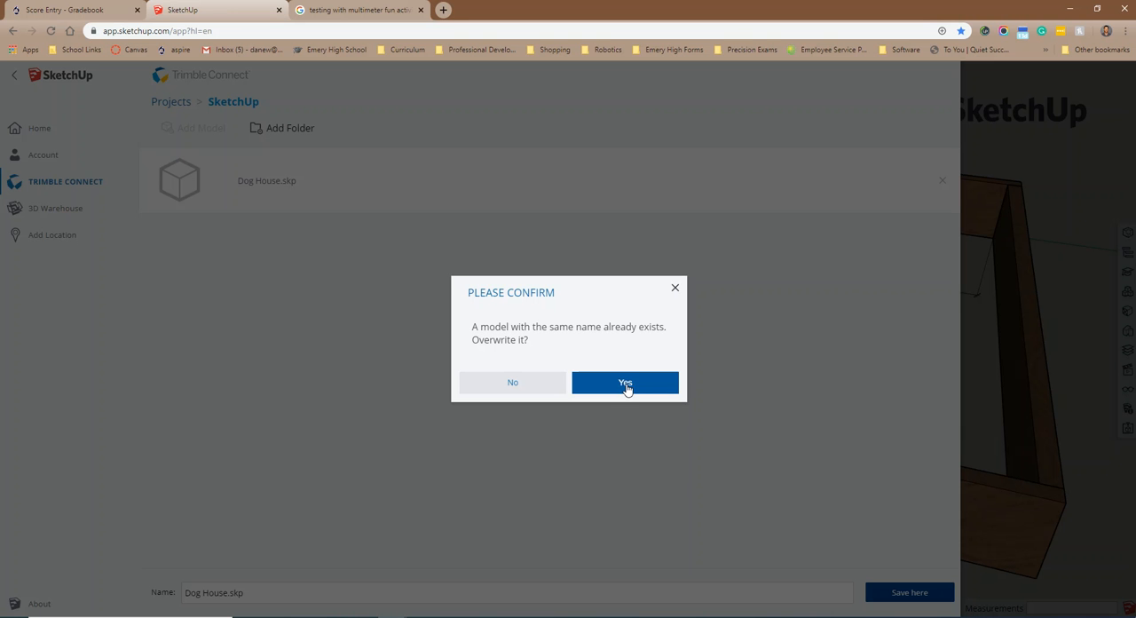